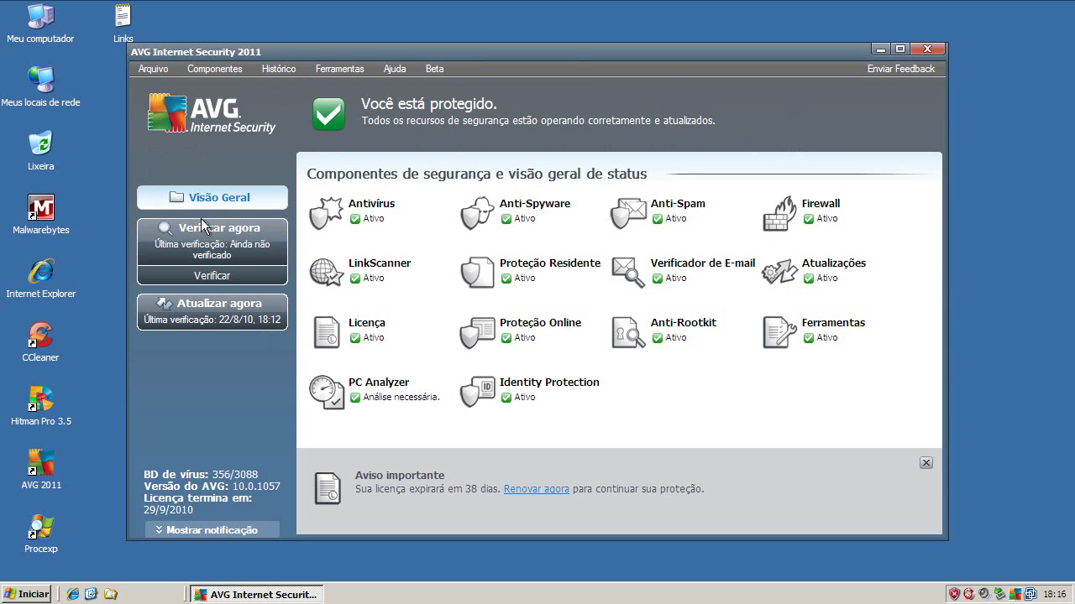
Run an AVG Internet Security 2011 update, dismiss its completion screen, and close the AVG window
click(228, 321)
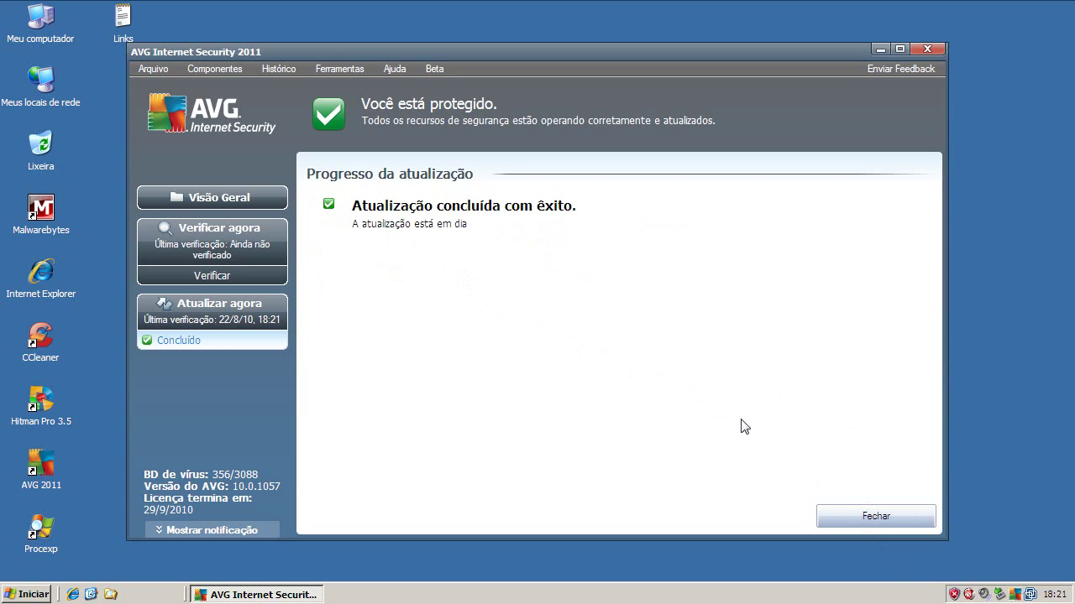
click(862, 515)
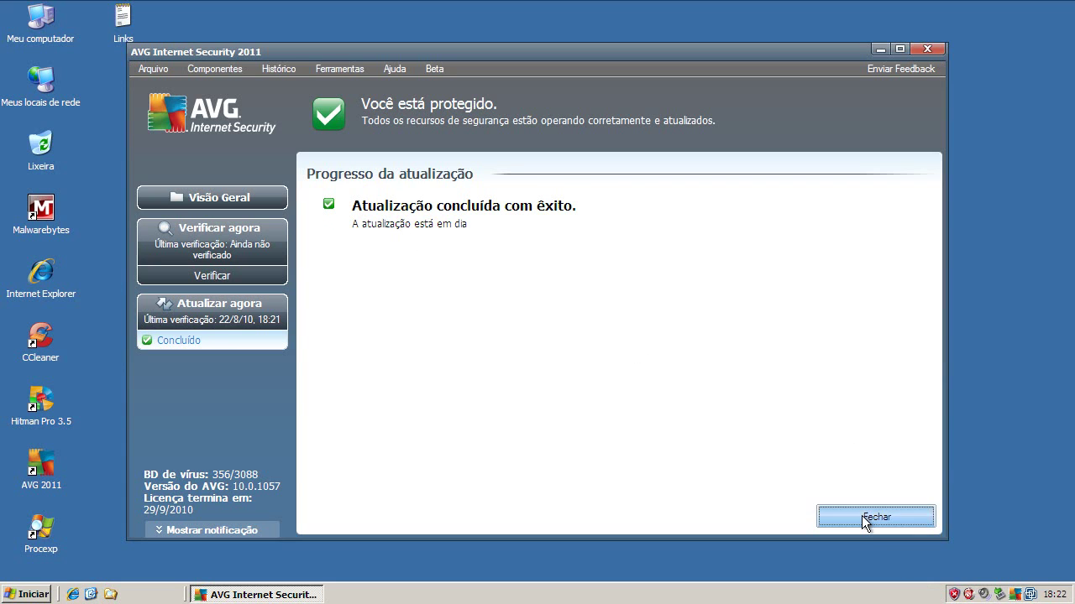
click(926, 49)
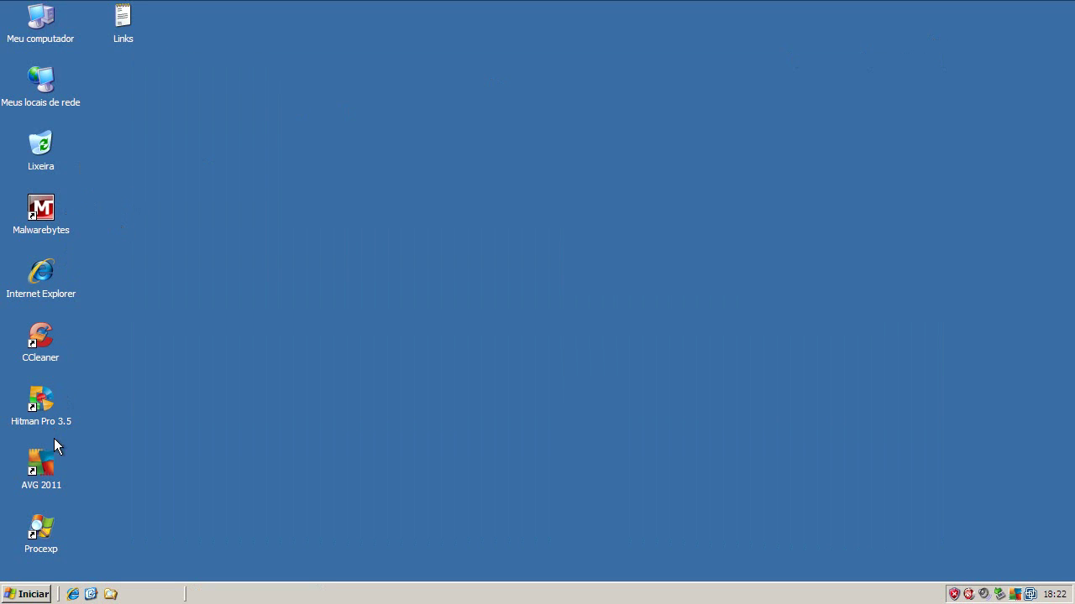
Launch Process Explorer and examine the running AVG processes from the Watchdog Service up to the Alert Manager, then minimize it
double_click(52, 510)
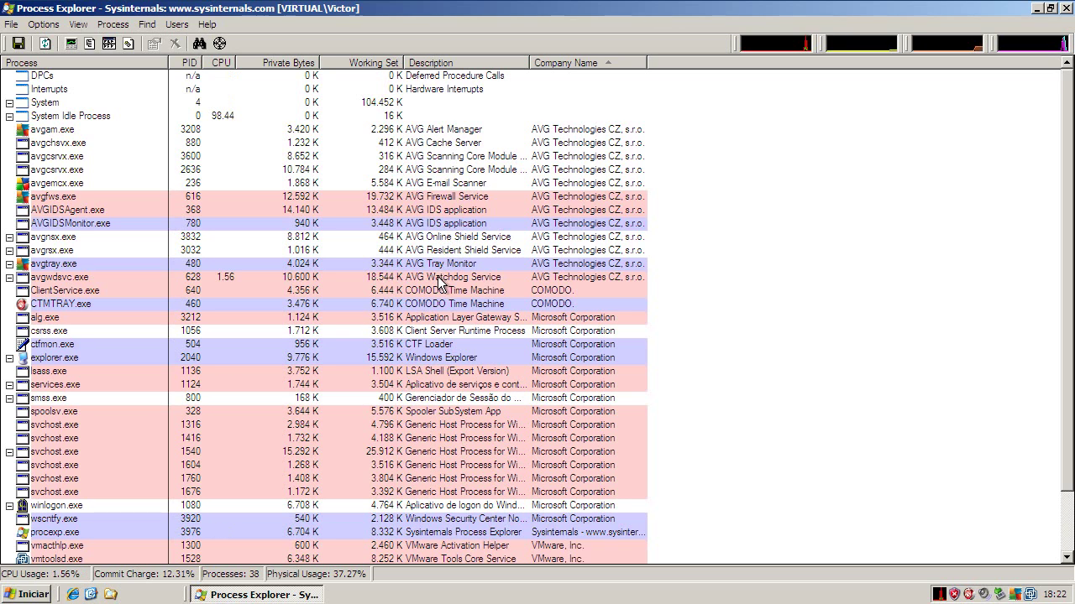
click(437, 278)
click(435, 265)
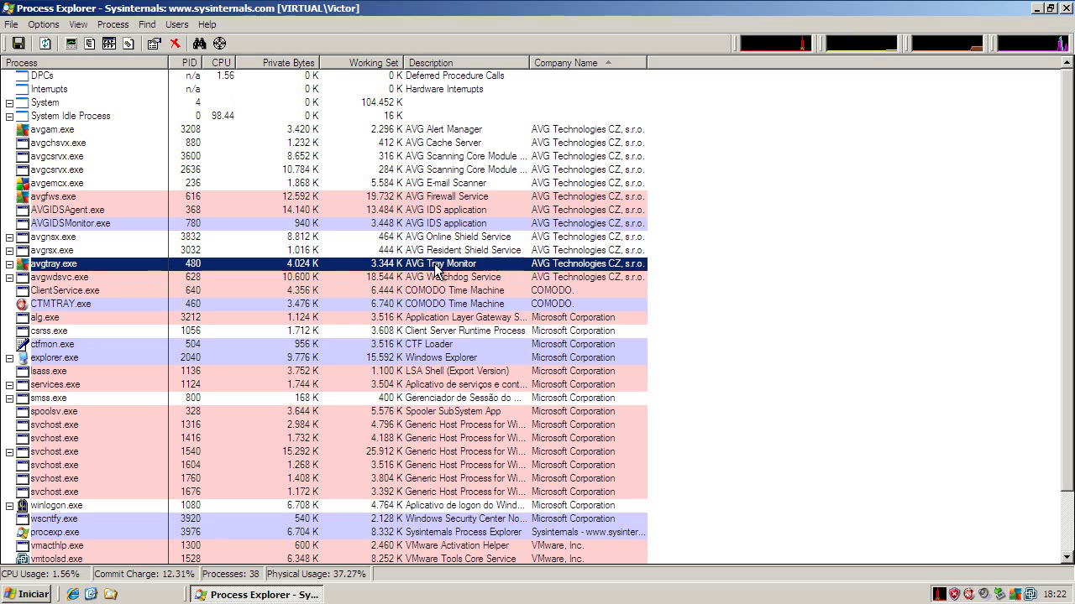
click(436, 251)
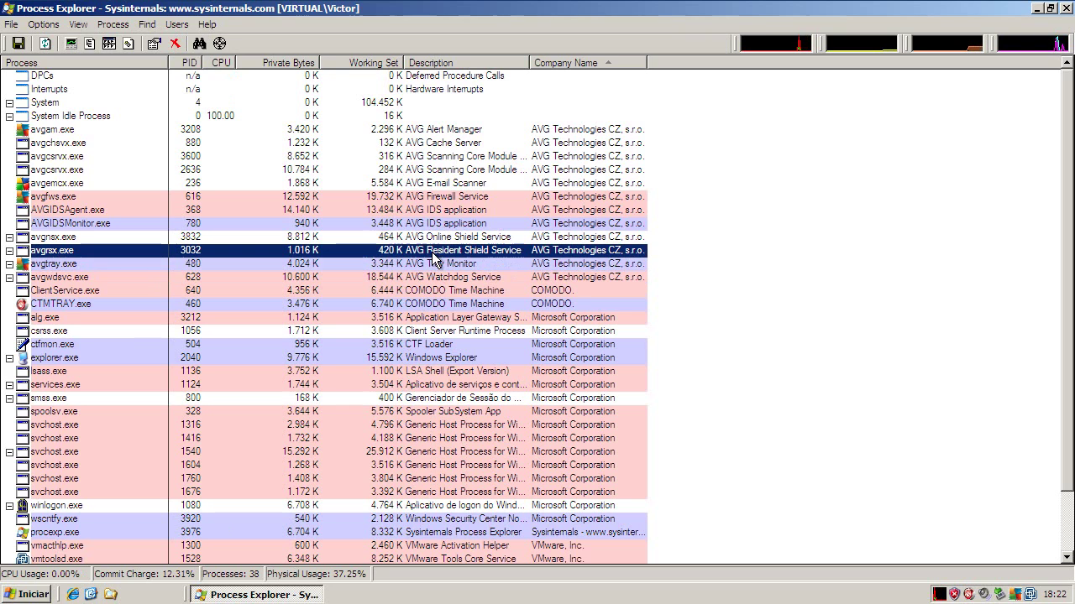
click(435, 237)
click(431, 224)
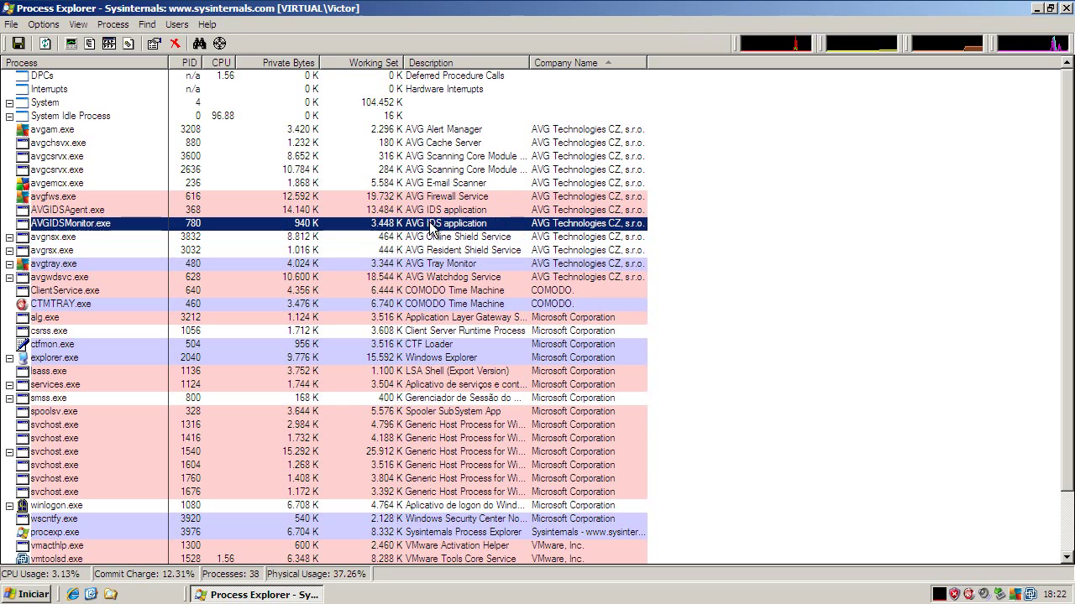
click(431, 210)
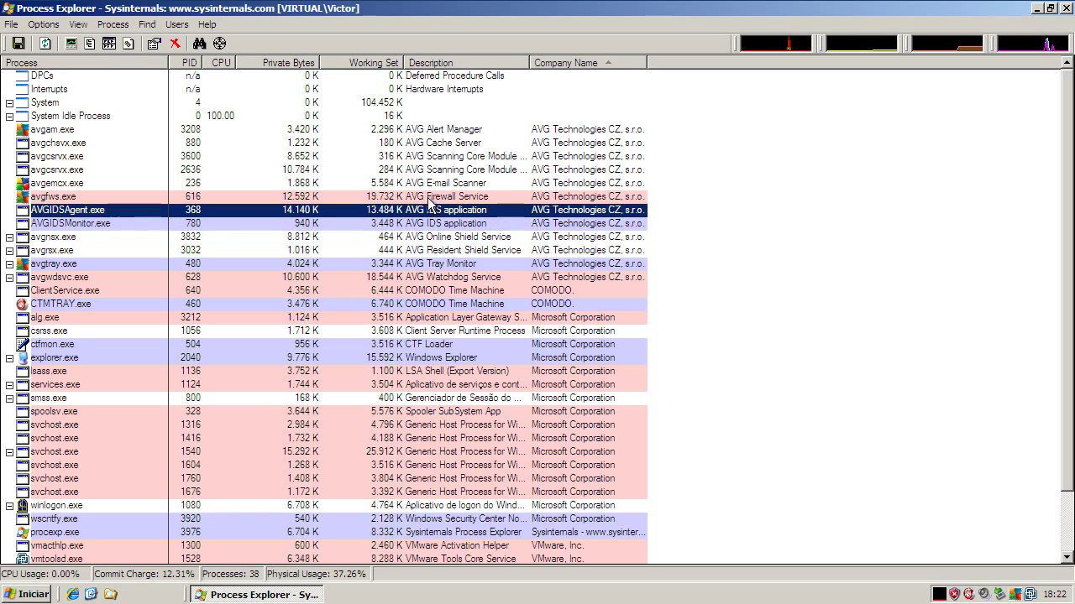
click(430, 198)
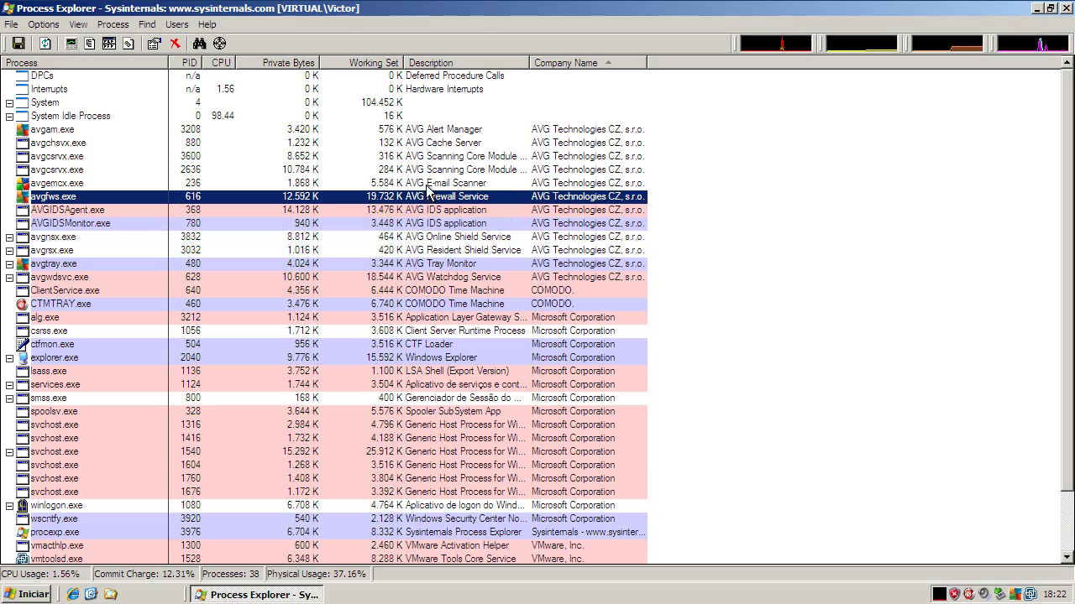
click(427, 186)
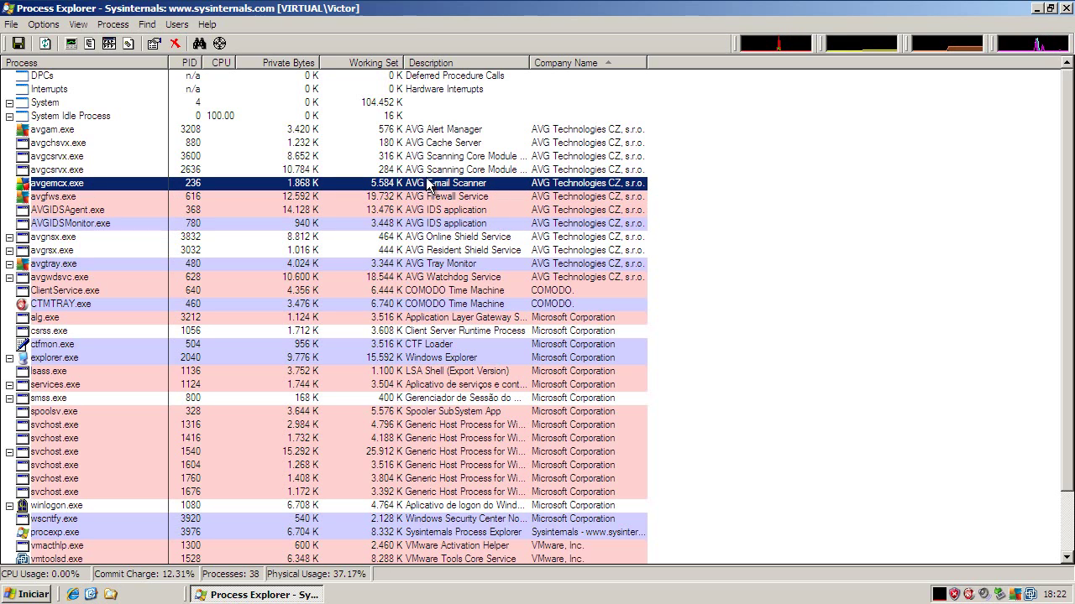
click(428, 174)
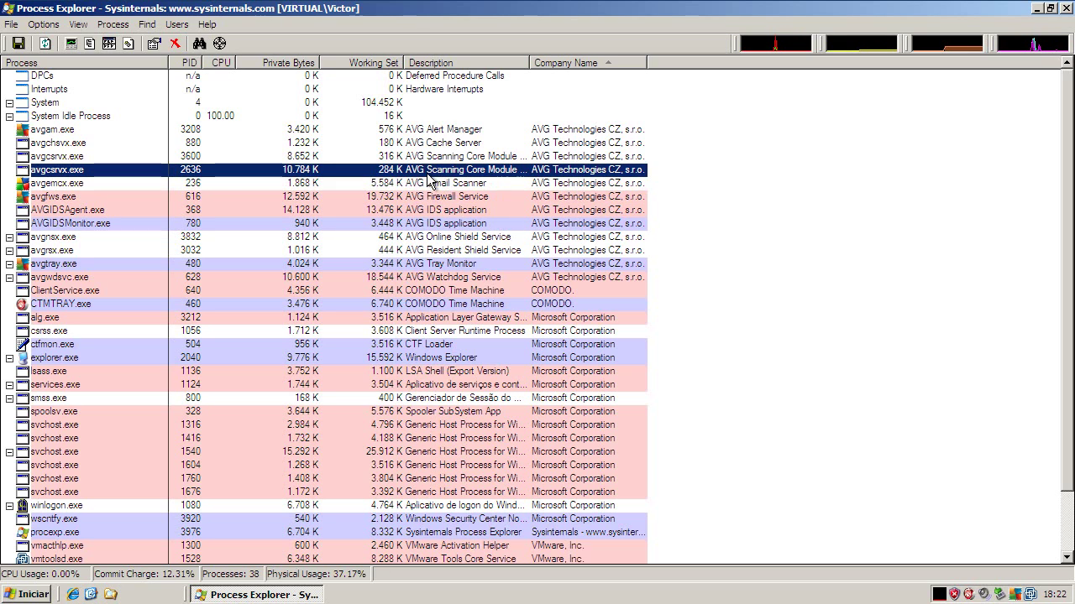
click(427, 158)
click(427, 145)
click(427, 133)
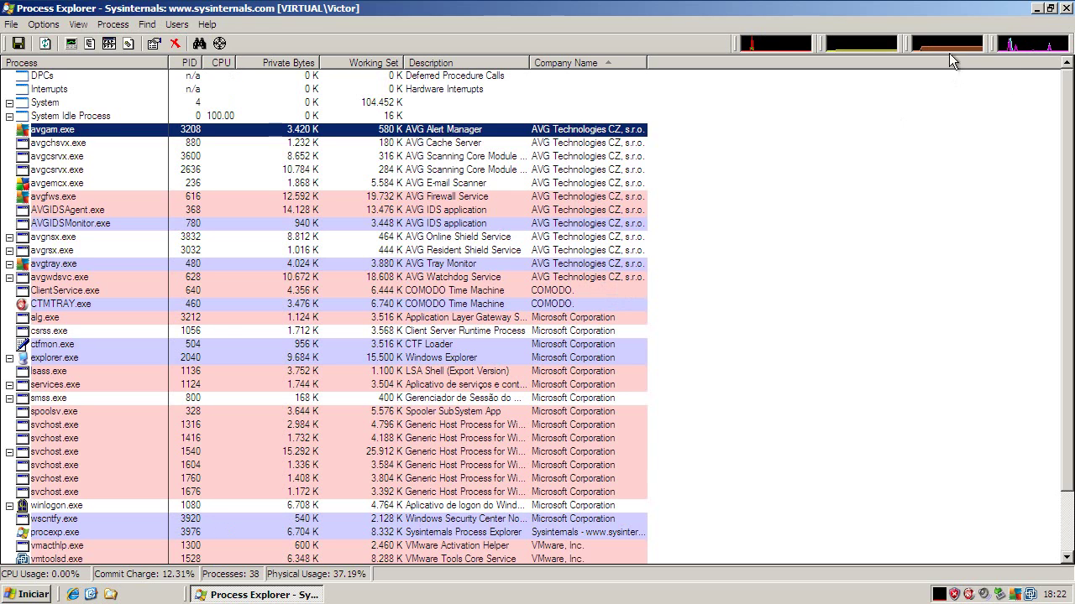
click(1038, 8)
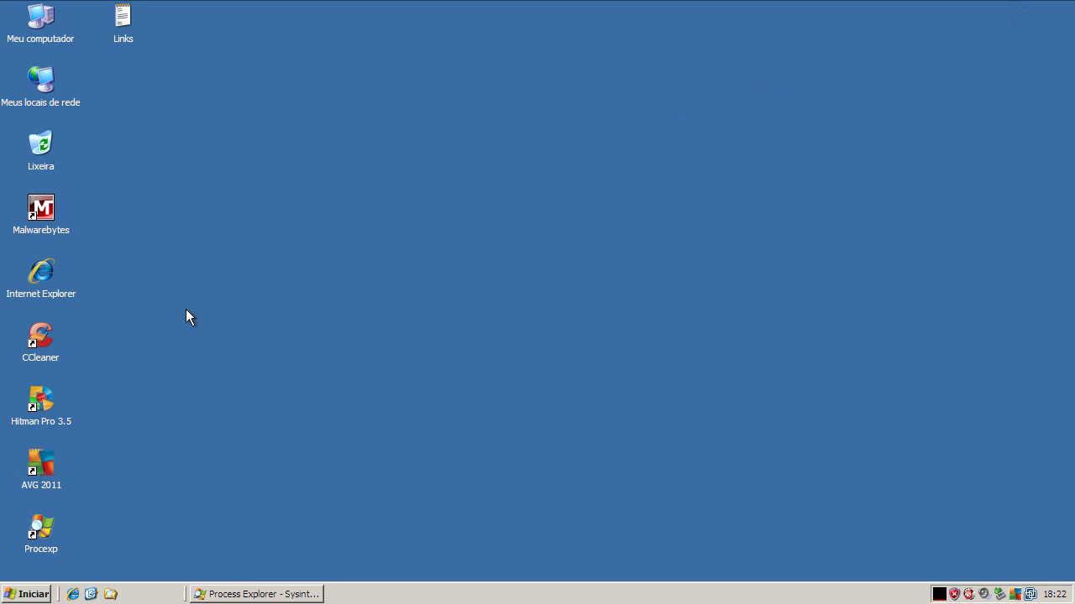
Open the Links text file and Internet Explorer, and copy the first malware link, 82.146.56.200/5/exe.exe
double_click(130, 27)
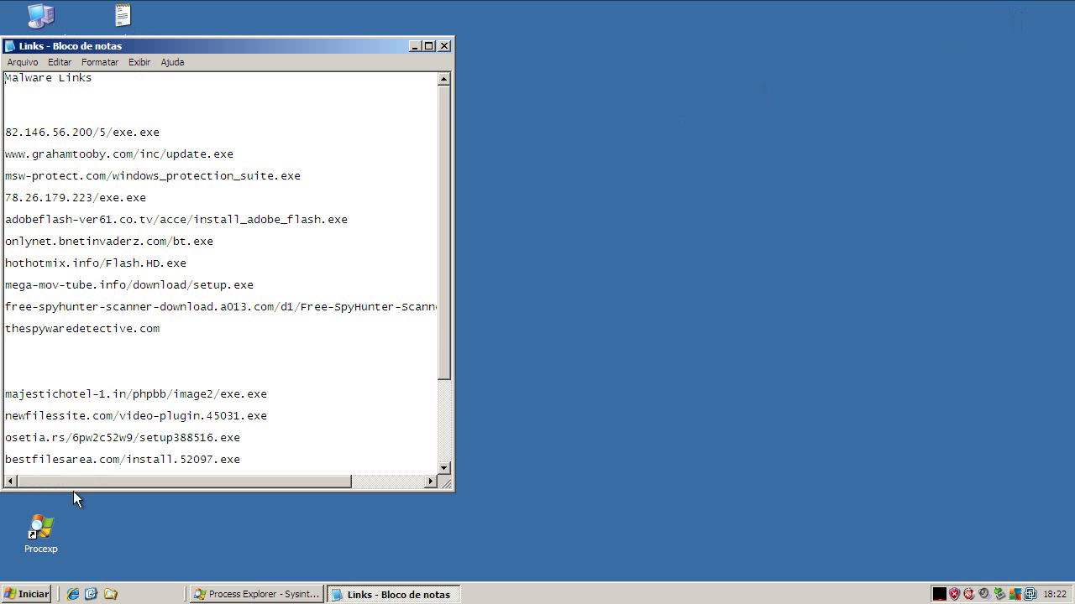
click(73, 594)
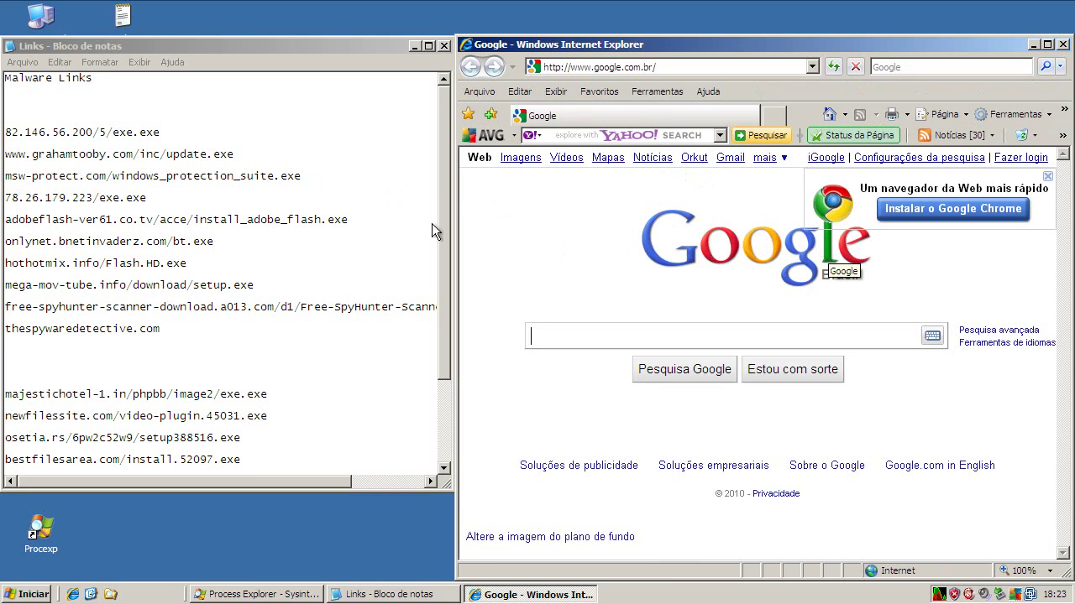
click(135, 138)
double_click(134, 134)
right_click(139, 132)
click(167, 178)
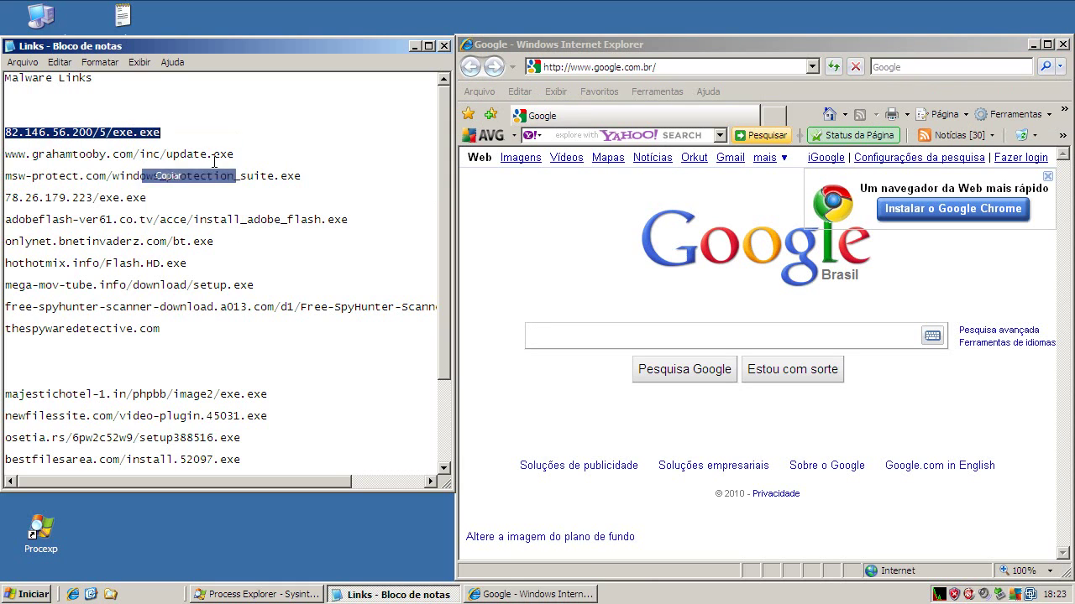
Load the copied 82.146.56.200/5/exe.exe address in the browser, run exe.exe despite the security warnings, and dismiss the application error
click(558, 68)
key(ctrl+v)
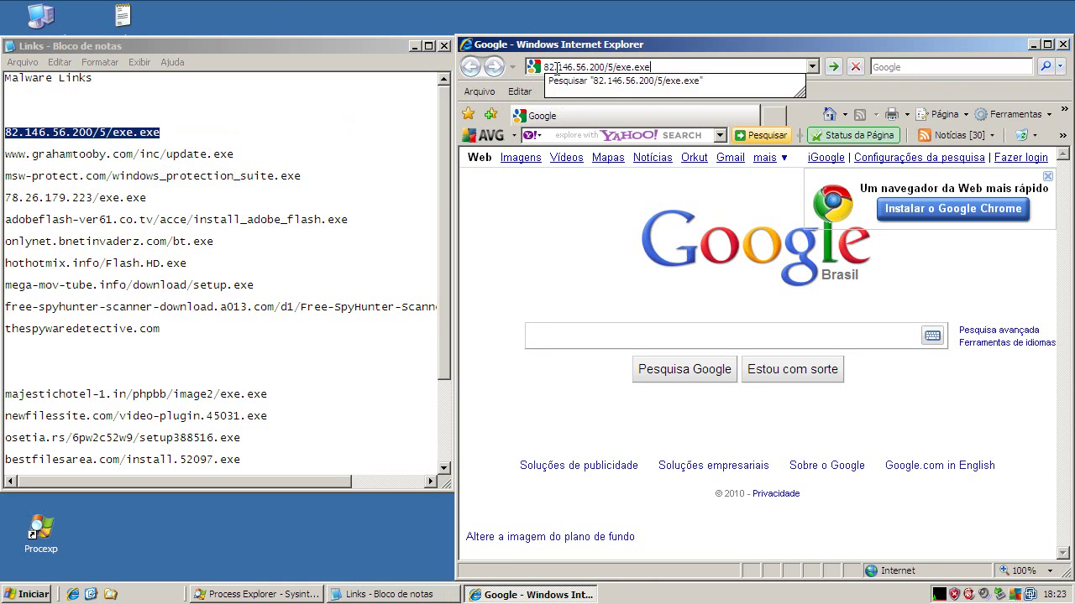
key(Return)
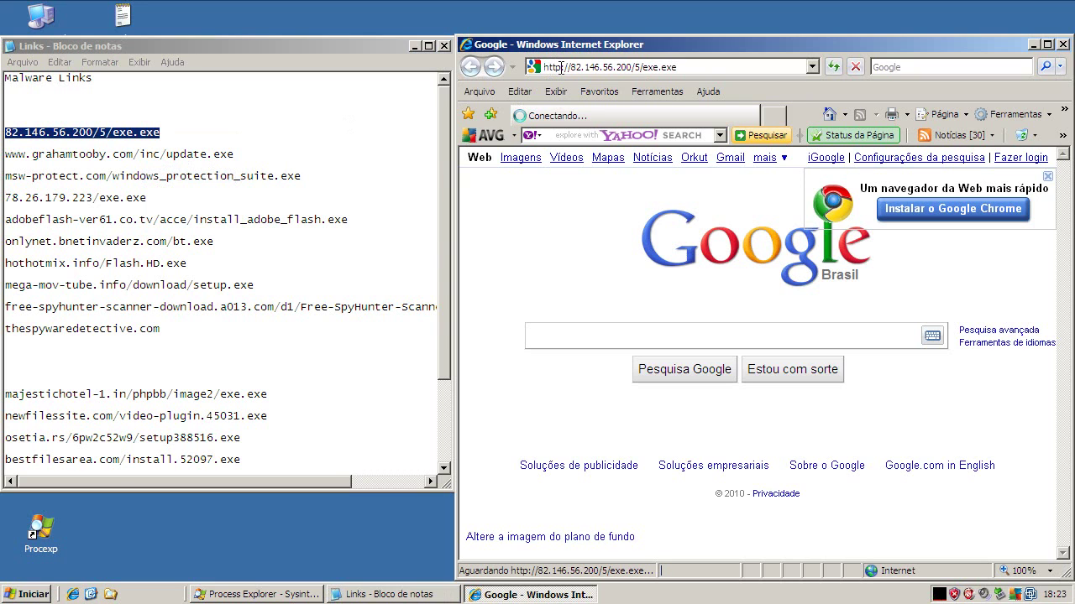
click(532, 299)
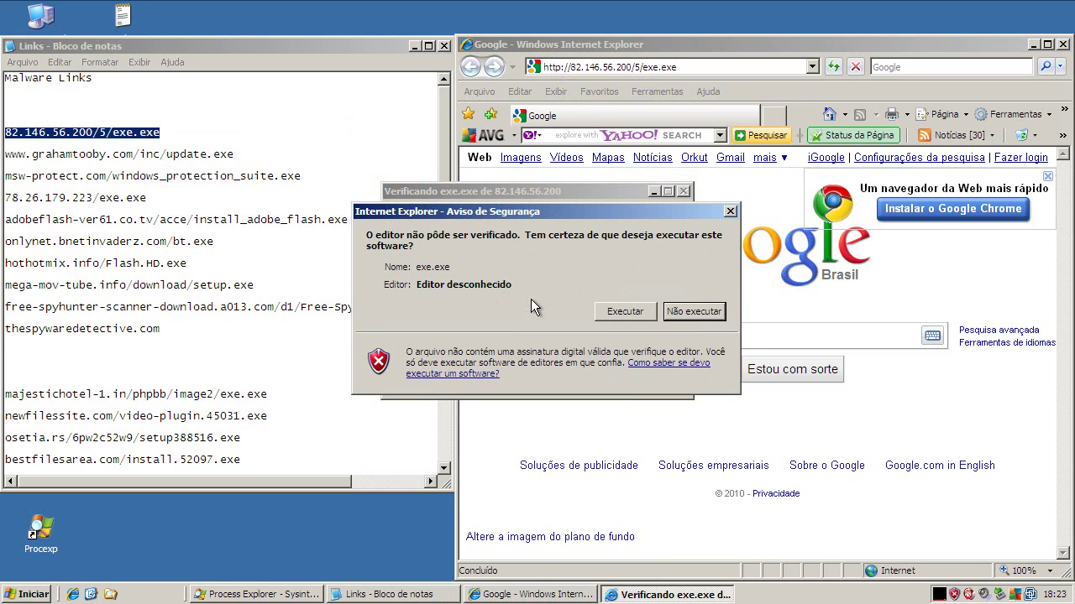
click(618, 310)
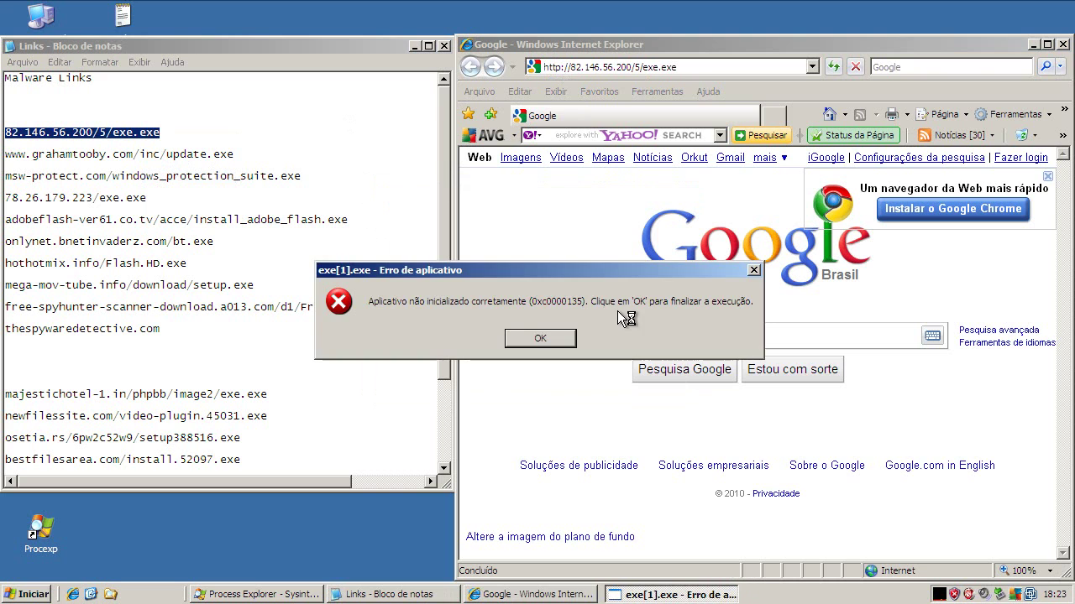
click(540, 338)
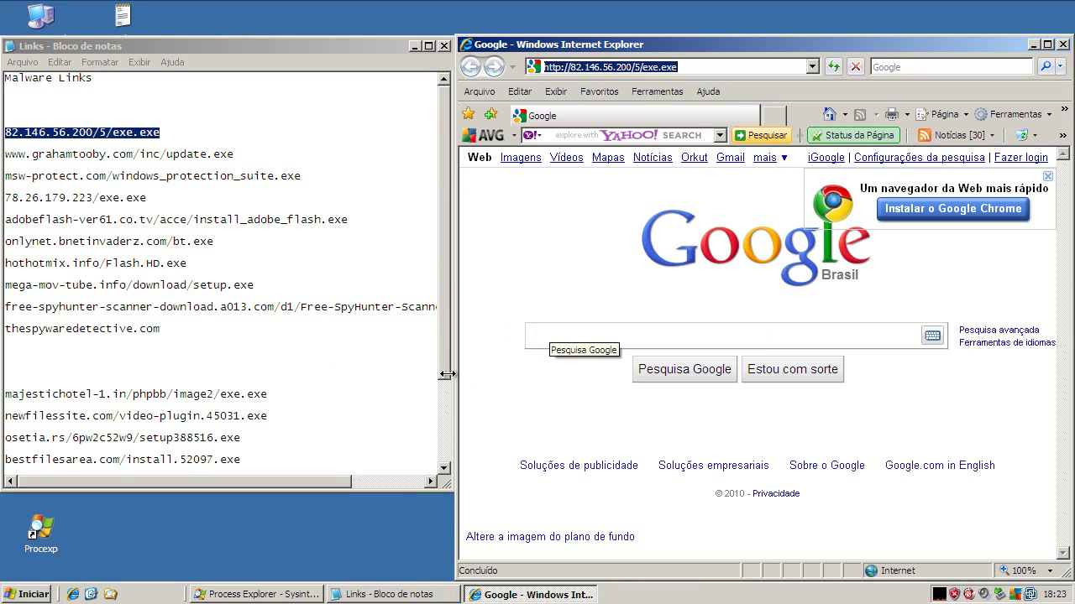
Check the process list in Process Explorer for new processes and minimize it again
click(252, 594)
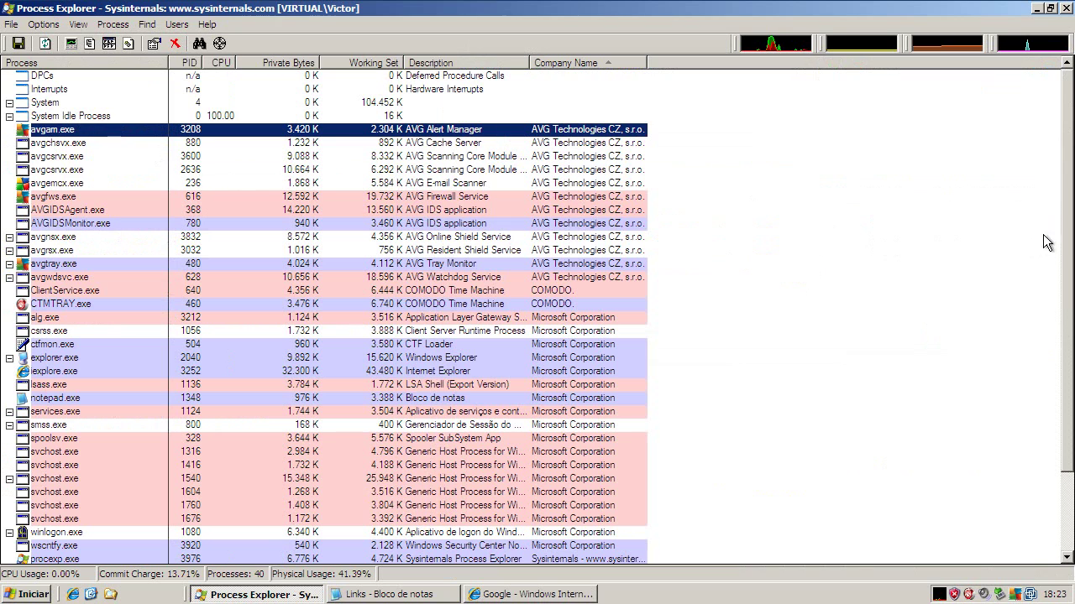
drag(1067, 241, 1069, 98)
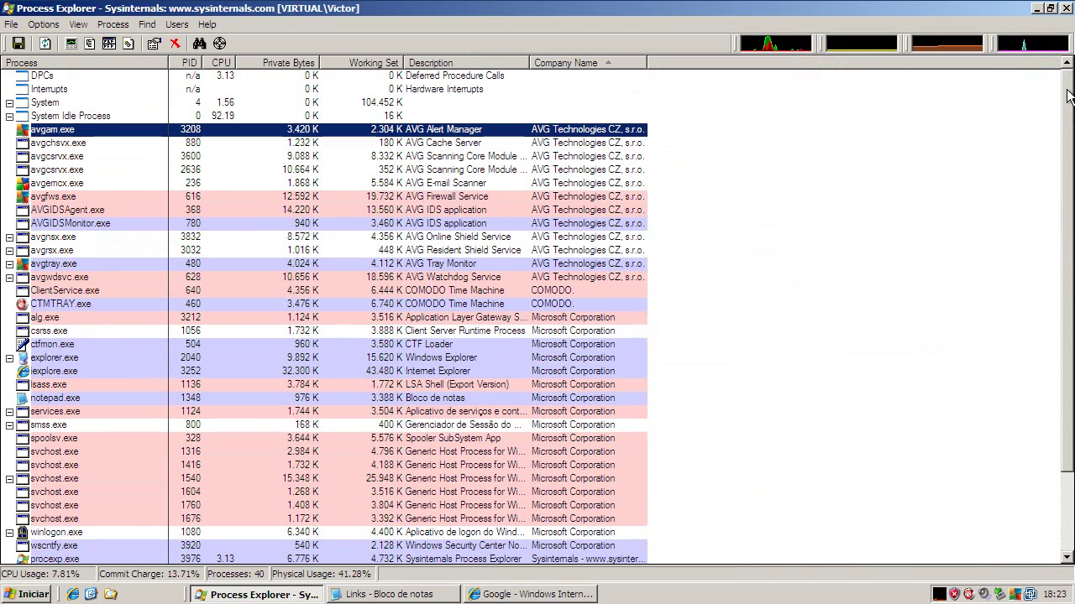
click(1035, 8)
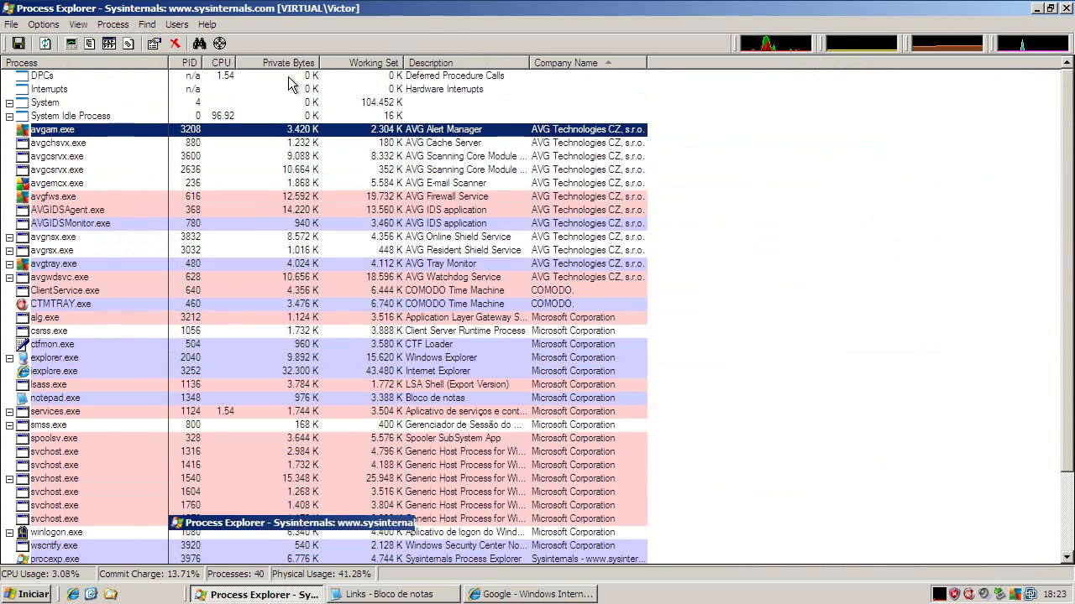
double_click(48, 154)
right_click(48, 166)
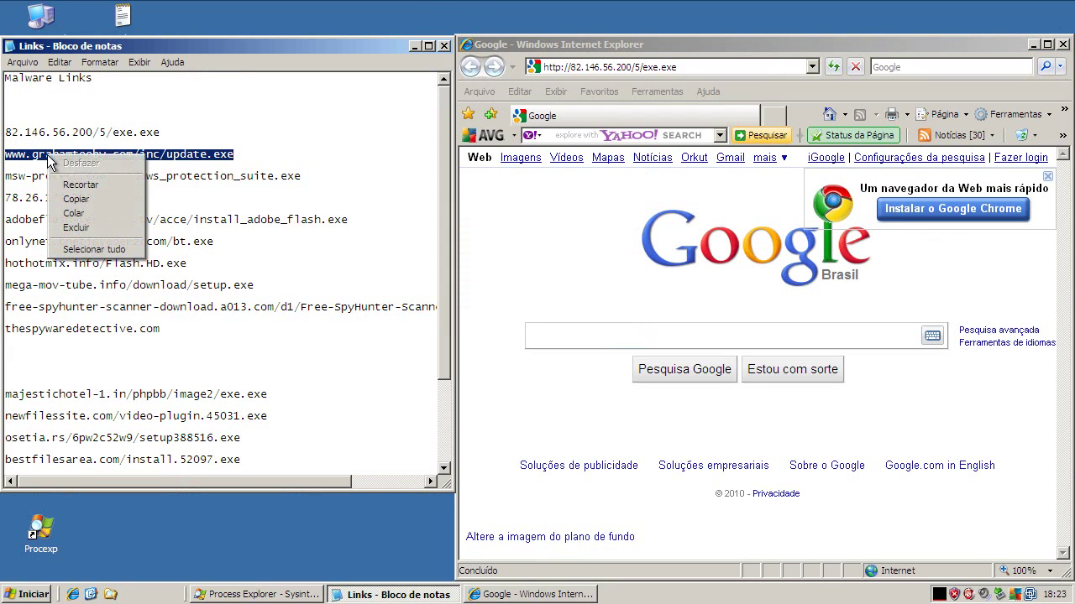
click(79, 201)
click(561, 71)
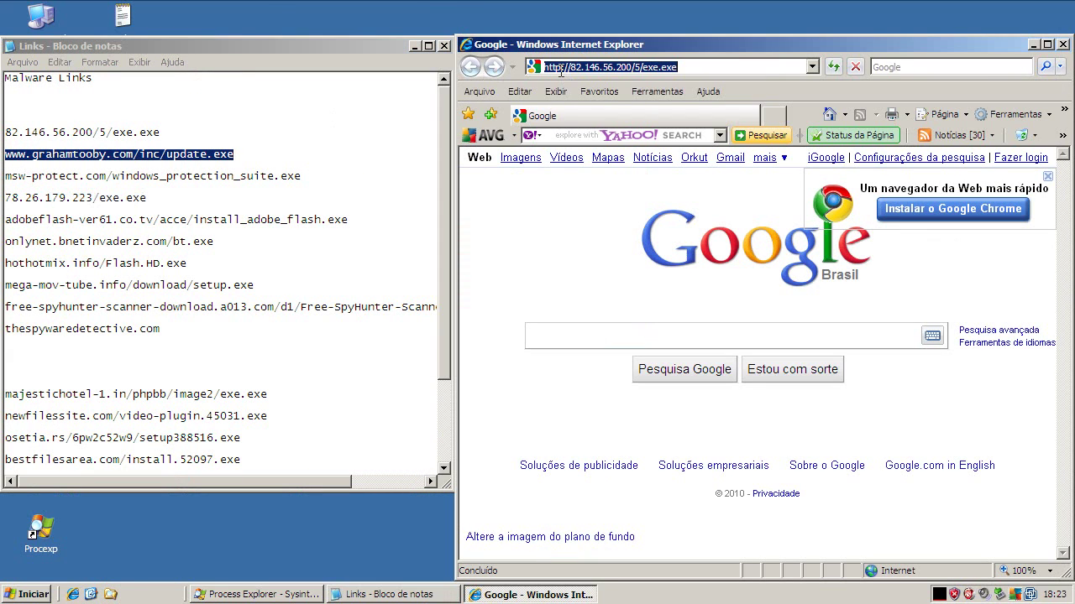
key(ctrl+v)
key(Return)
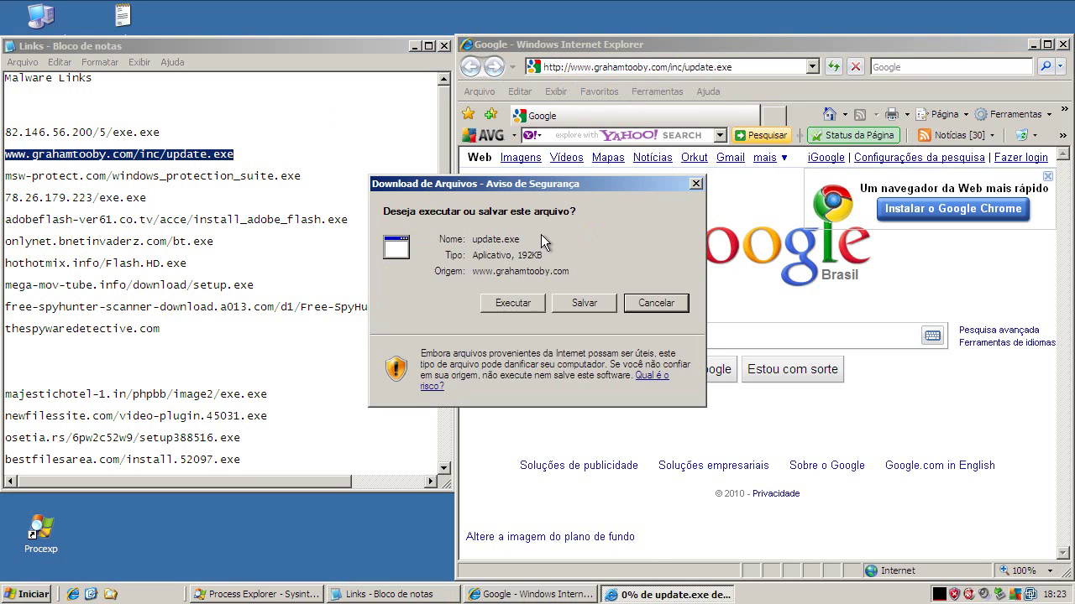
Run the downloaded update.exe and have AVG Identity Protection move the detected malware to quarantine
click(517, 302)
click(621, 320)
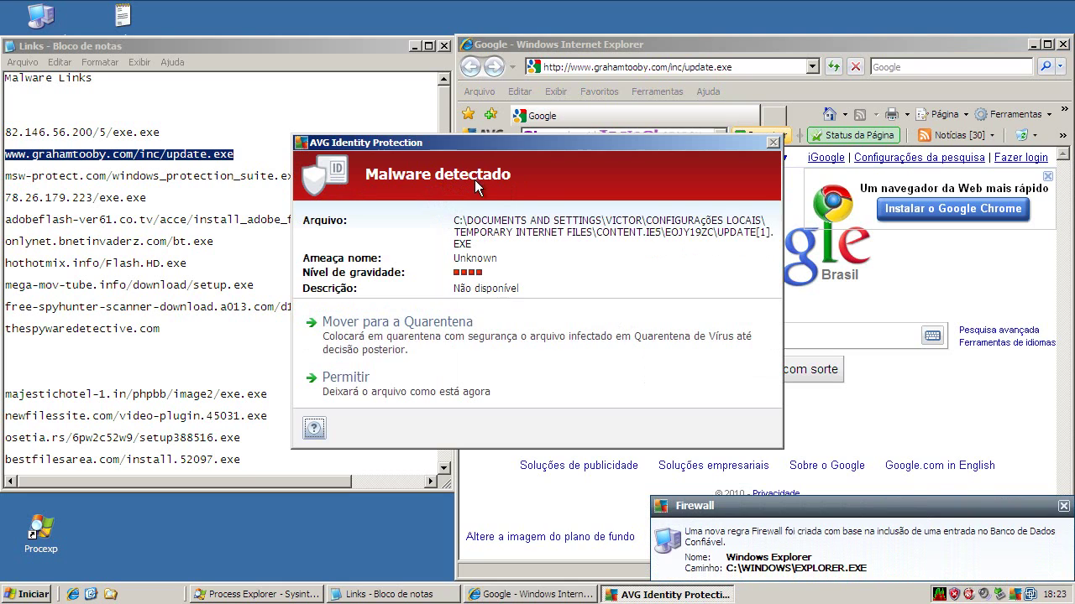
click(433, 331)
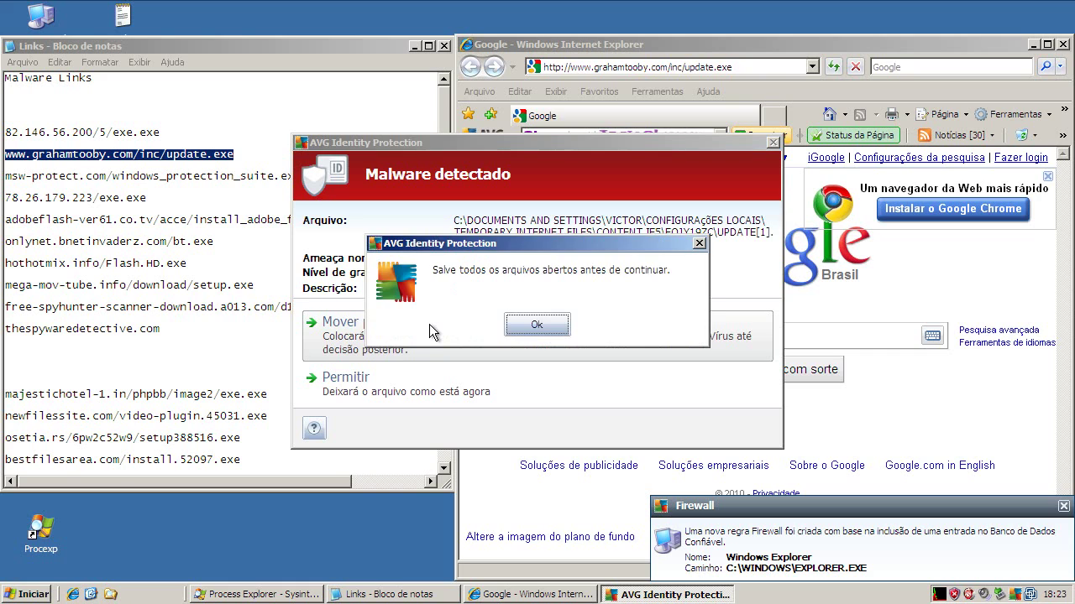
click(536, 326)
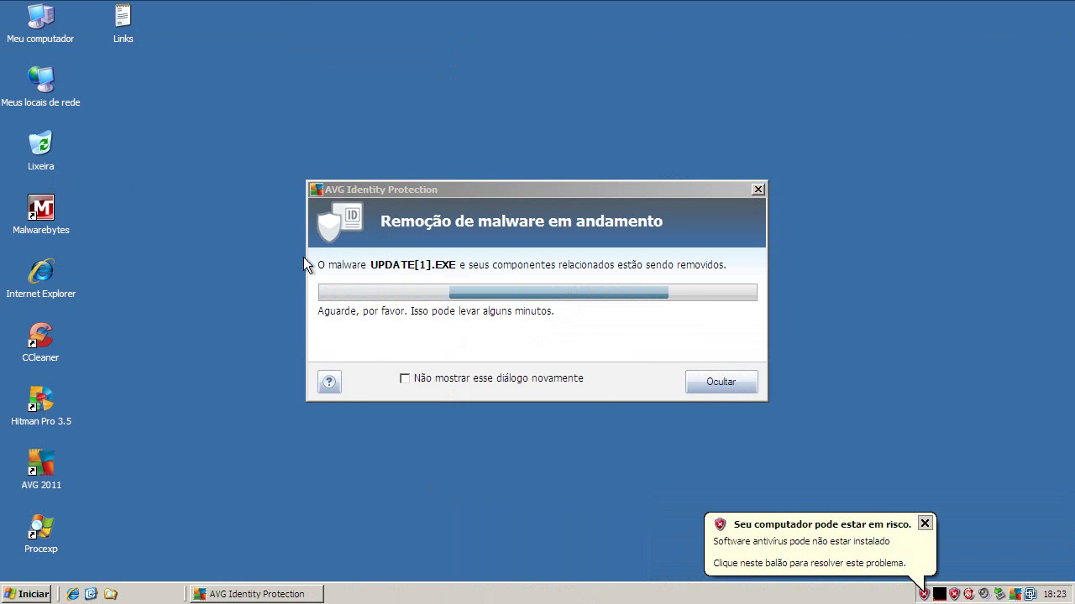
click(130, 16)
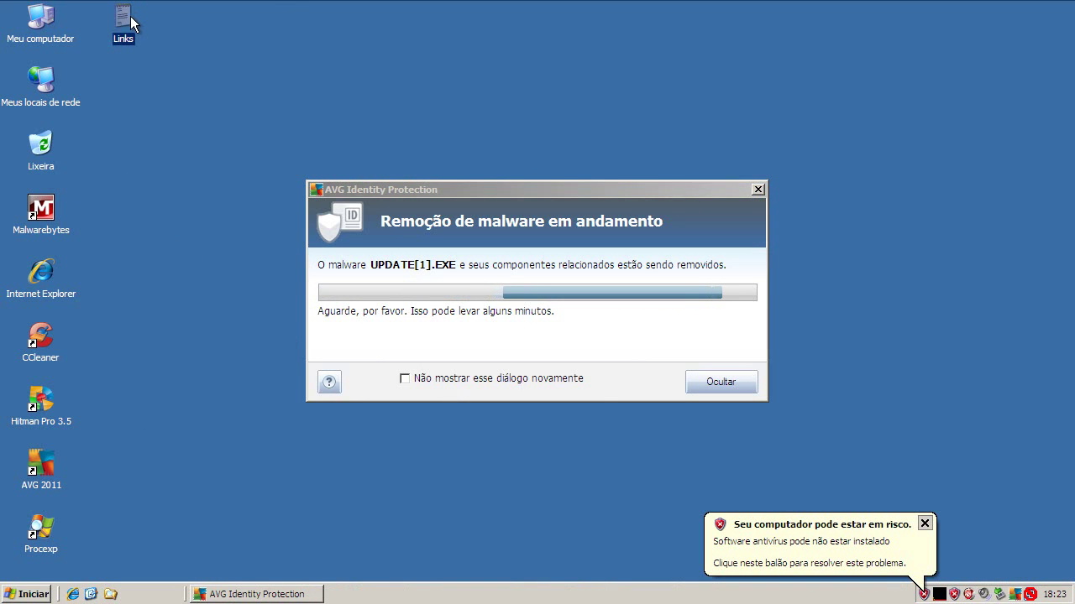
double_click(130, 16)
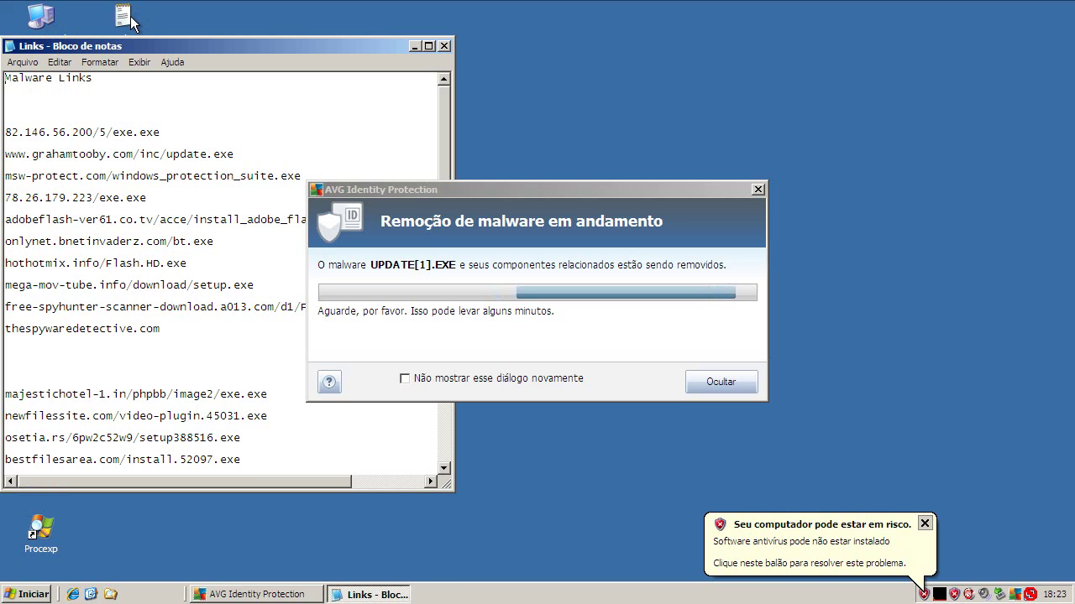
double_click(126, 154)
right_click(126, 154)
click(155, 199)
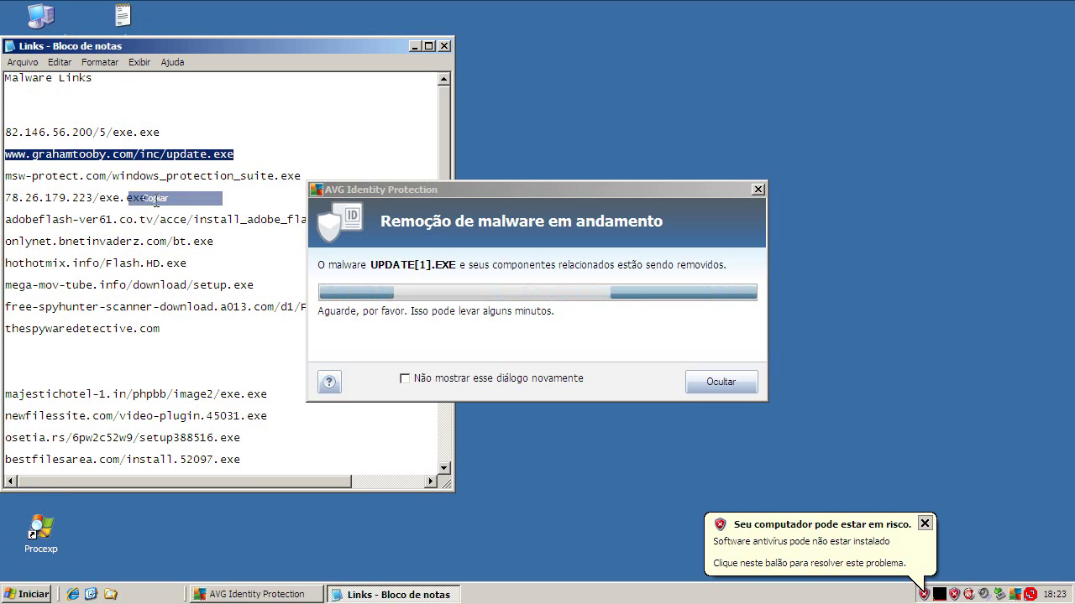
click(73, 594)
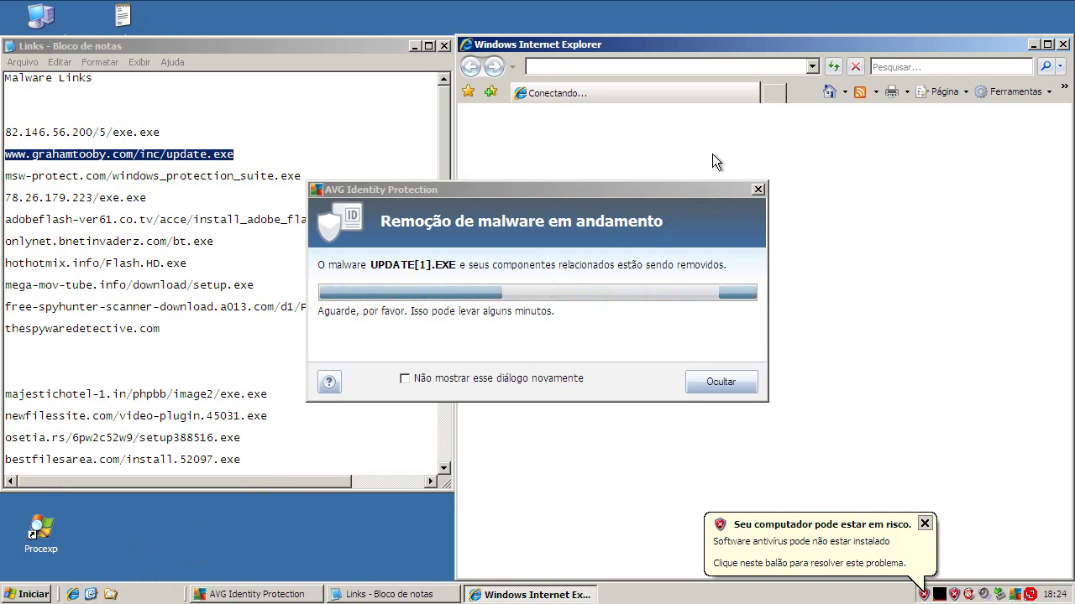
drag(701, 187, 860, 424)
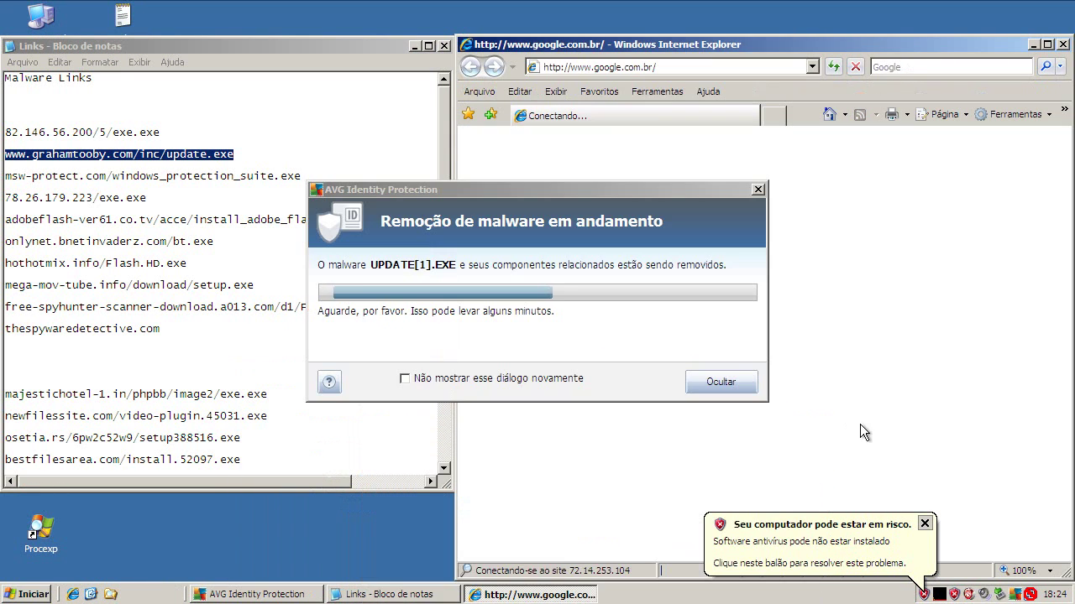
click(654, 66)
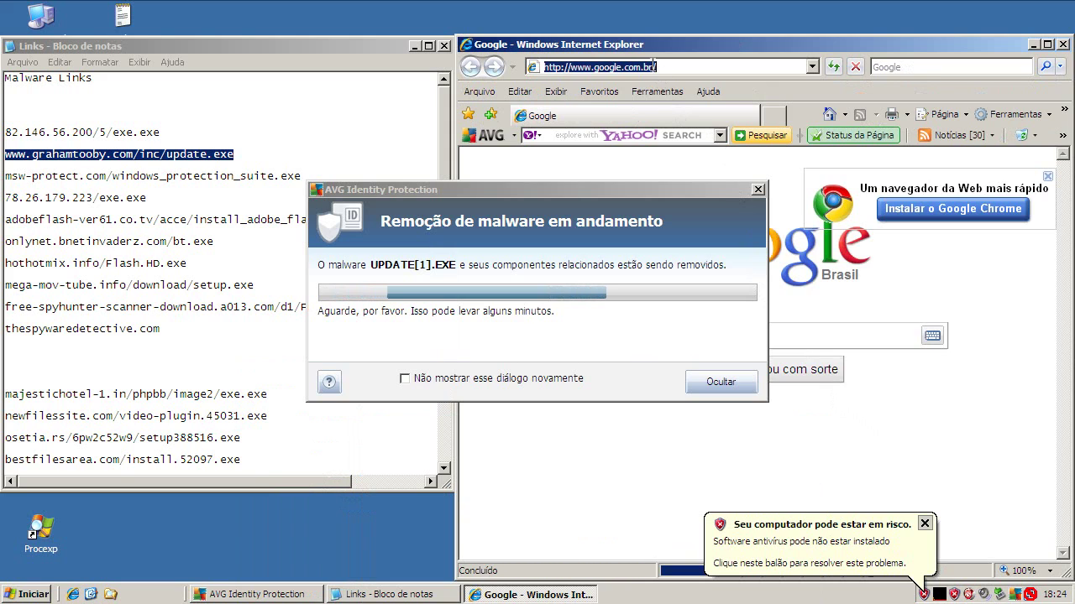
key(ctrl+v)
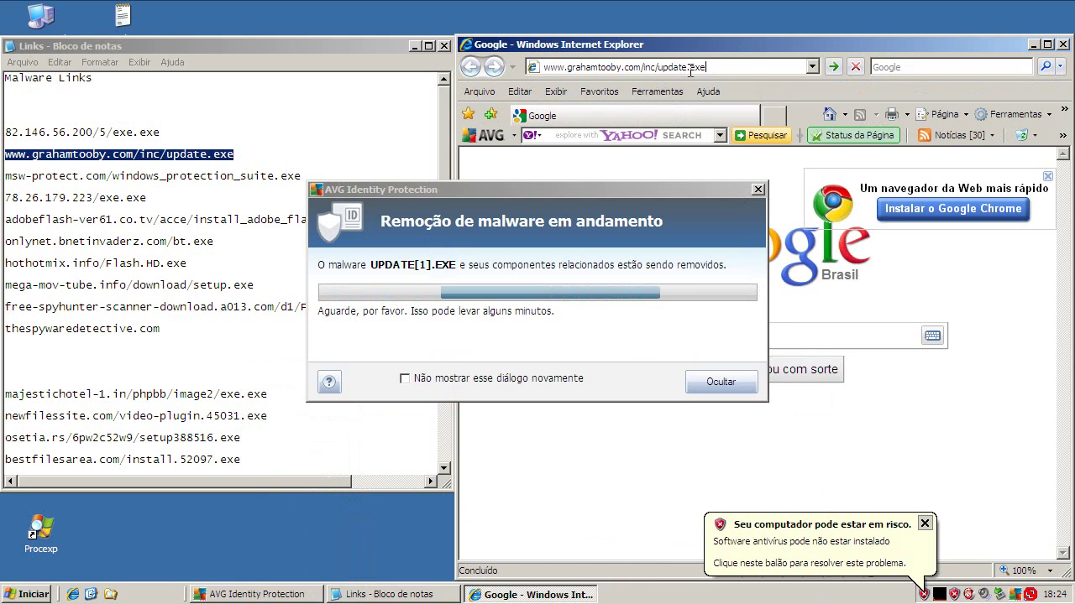
key(Return)
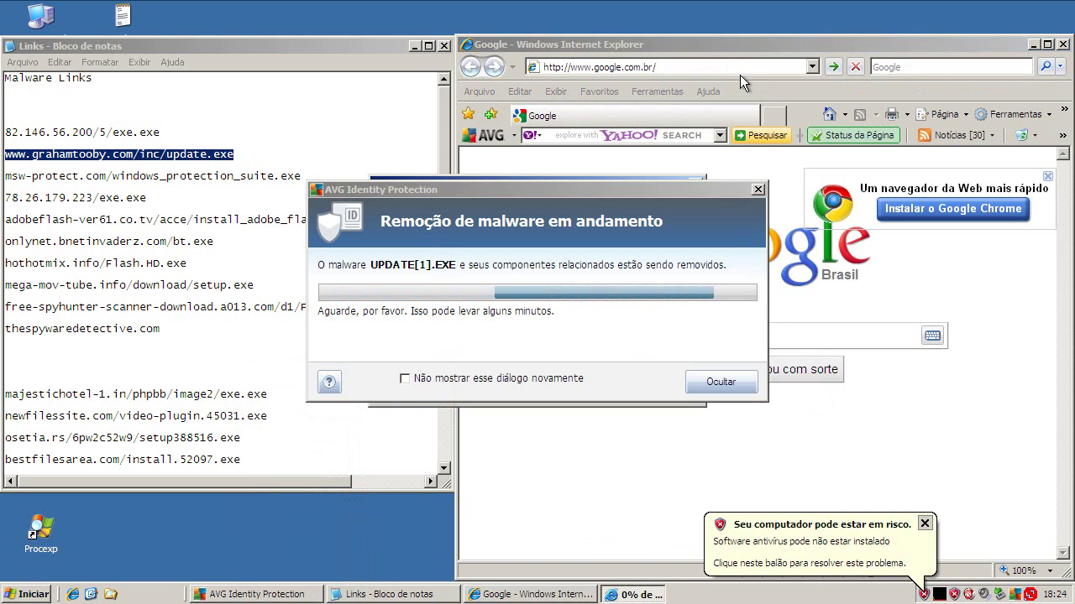
Run the downloaded update file despite the security warnings and decline AVG Identity Protection's request to restart the computer
drag(623, 239, 746, 425)
click(520, 306)
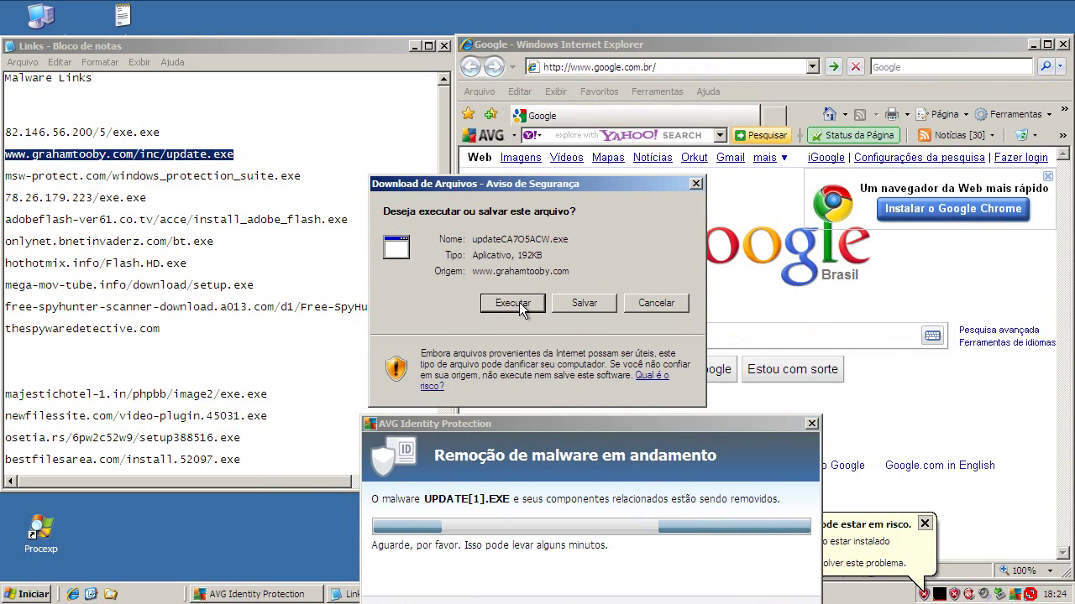
click(521, 305)
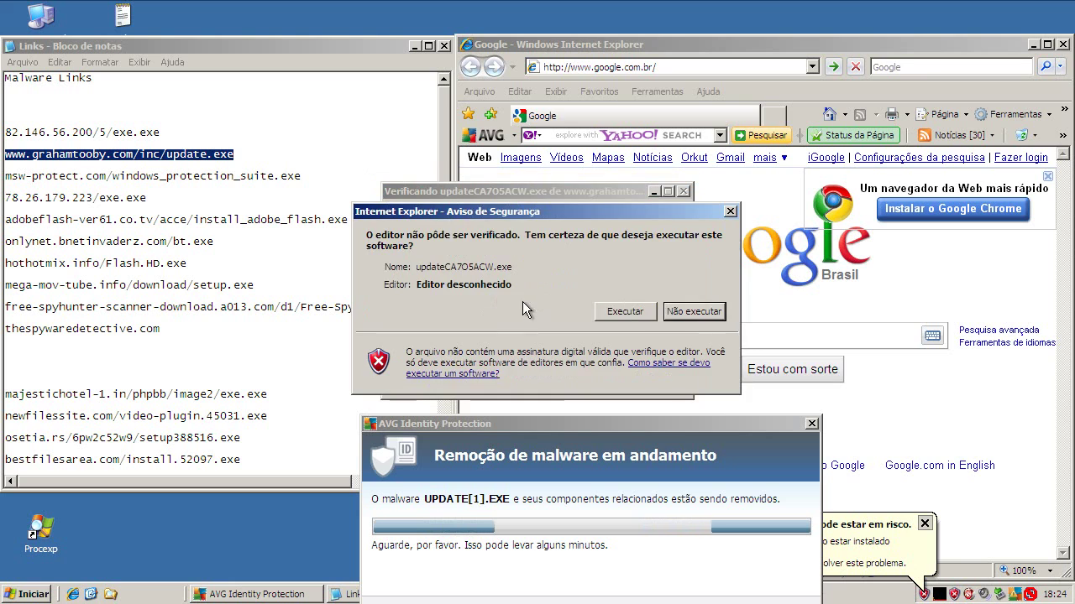
click(625, 310)
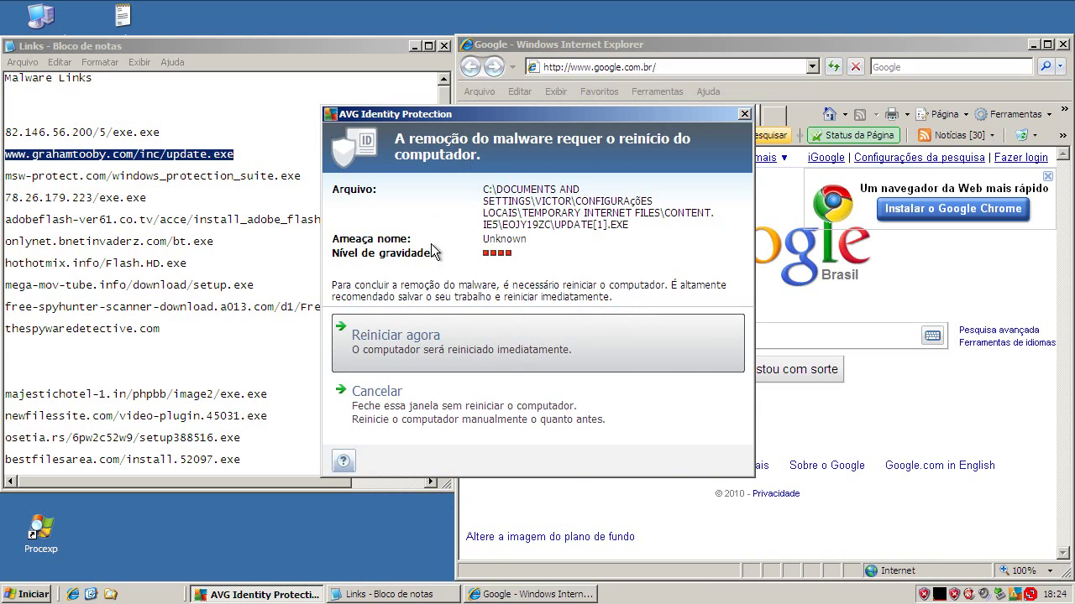
click(470, 420)
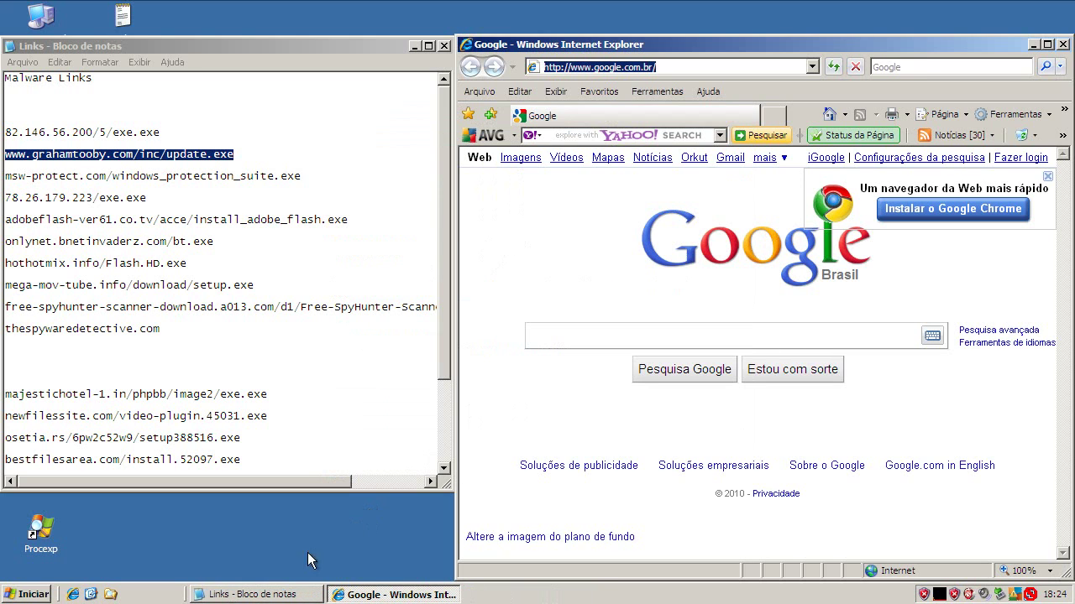
Copy the msw-protect.com/windows_protection_suite.exe link from the Links file
click(290, 593)
click(202, 187)
drag(303, 177, 15, 164)
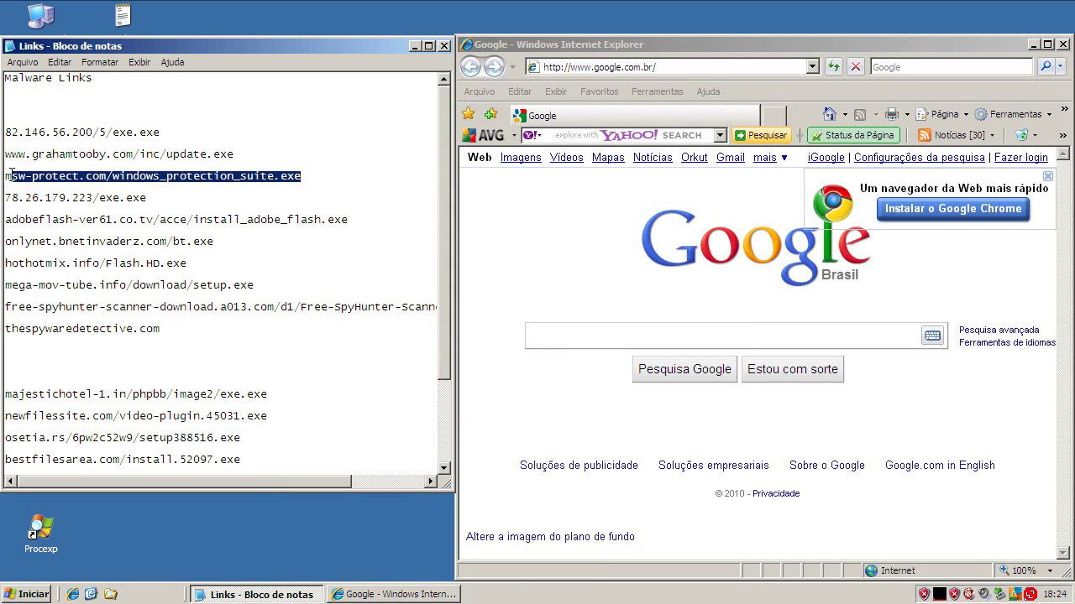
right_click(22, 178)
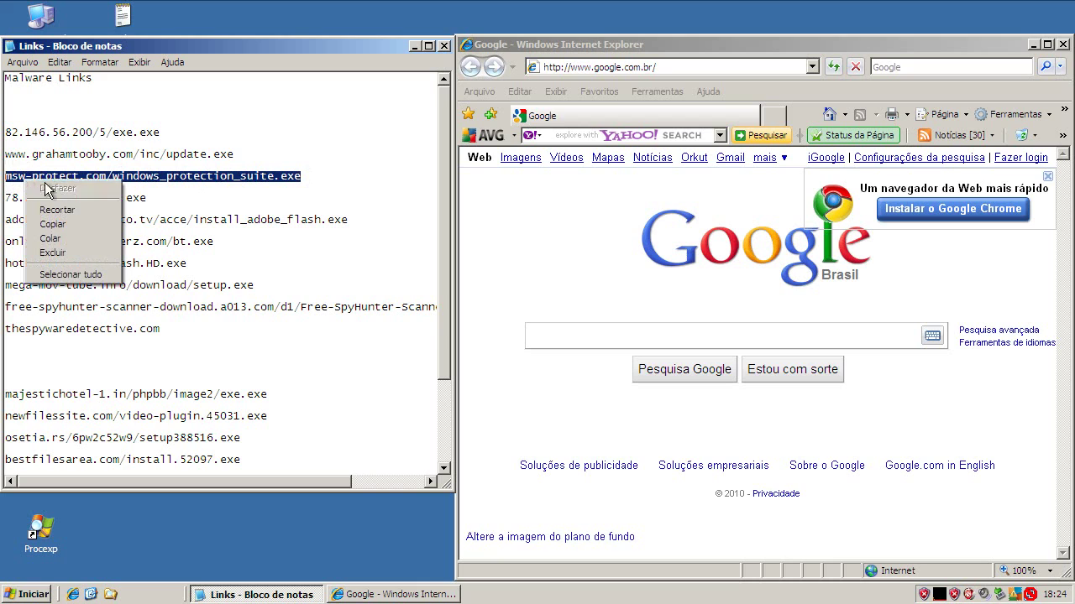
click(69, 226)
Load the copied msw-protect.com address in Internet Explorer and run windows_protection_suite.exe despite the security warnings
click(553, 67)
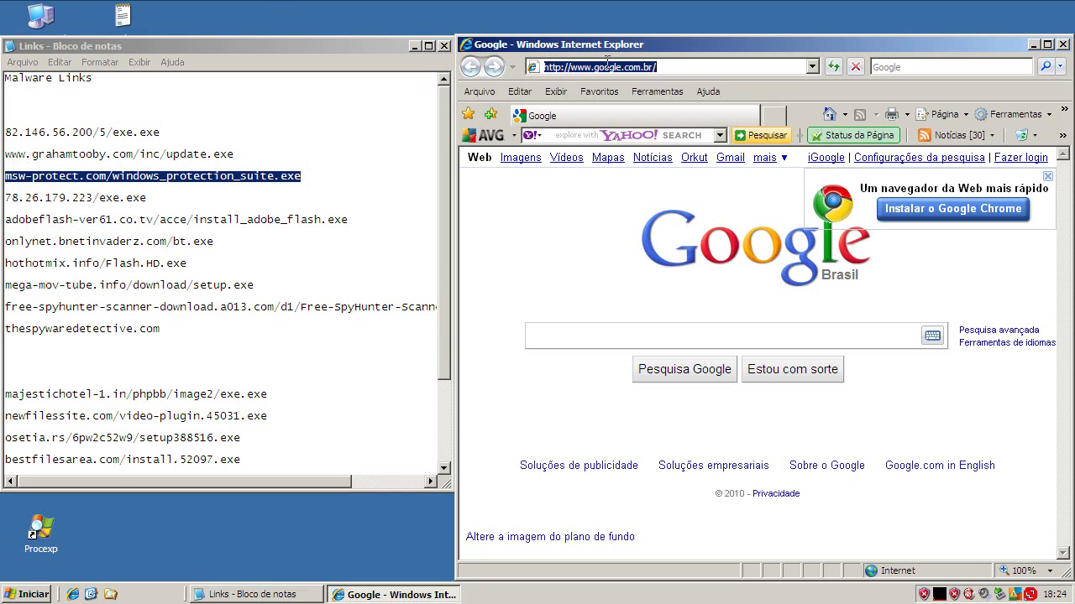
key(ctrl+v)
key(Return)
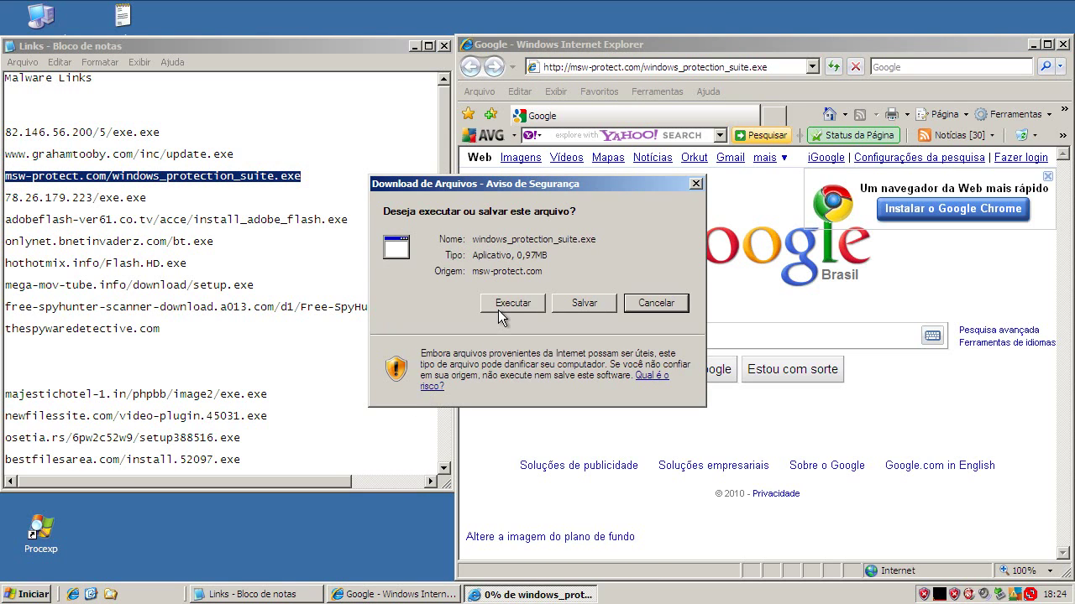
click(498, 308)
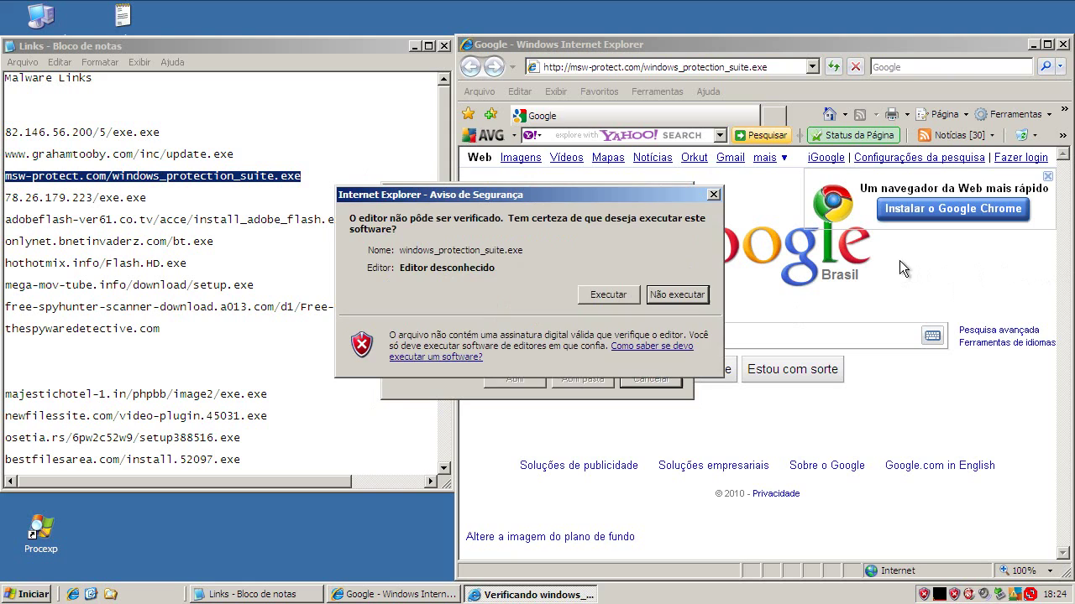
click(628, 295)
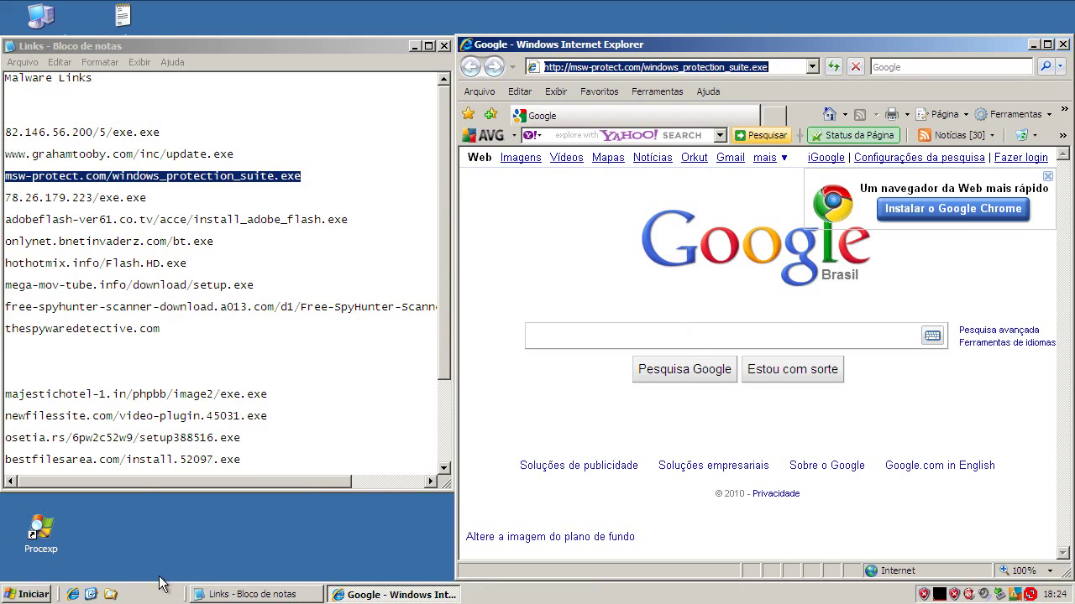
Copy the 78.26.179.223/exe.exe link from the Links file
click(73, 207)
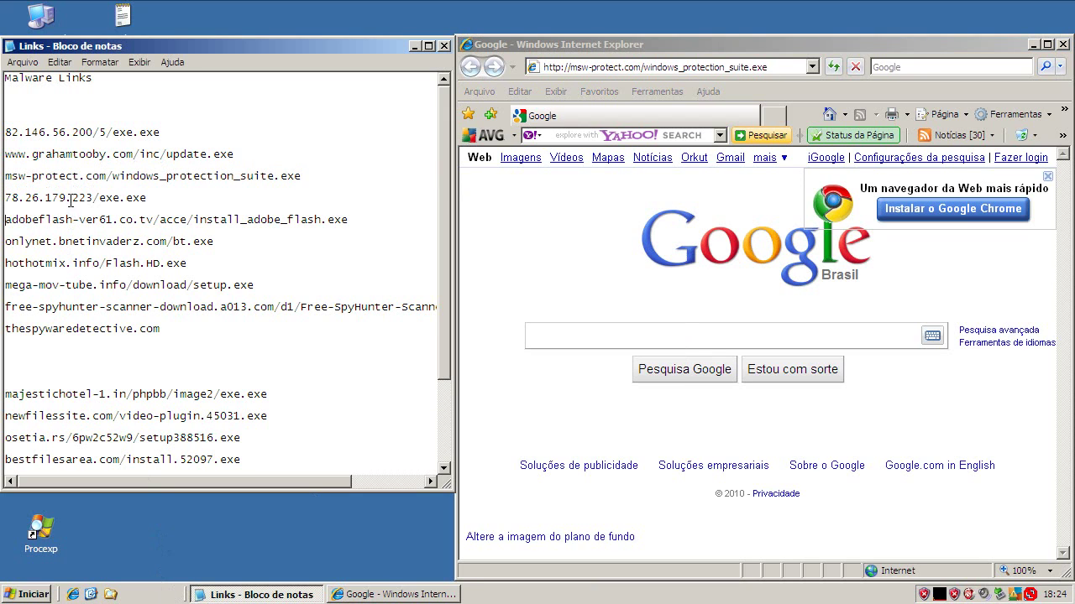
double_click(73, 203)
right_click(71, 199)
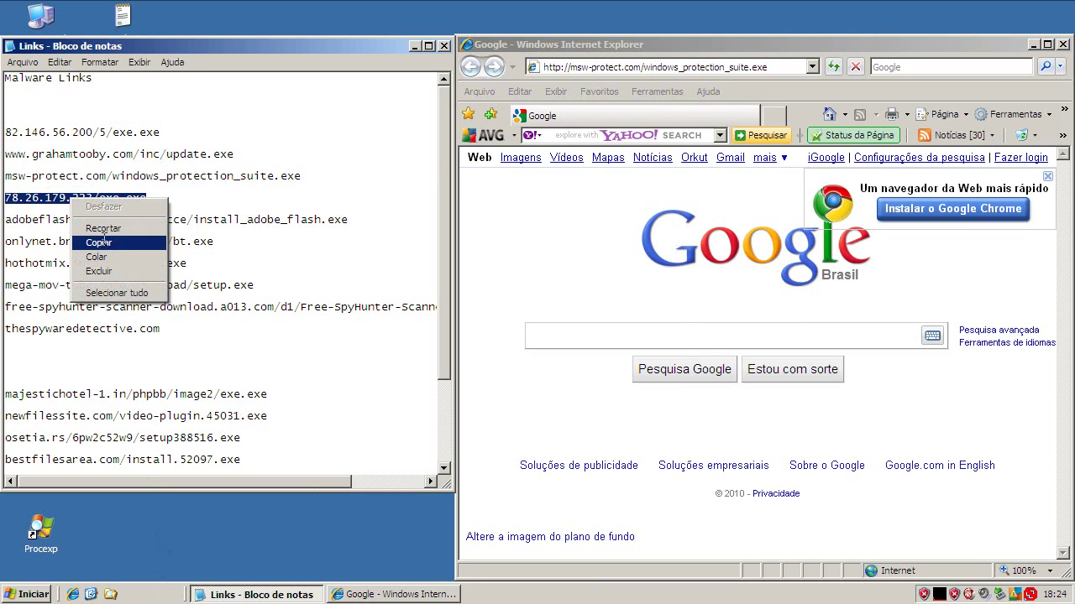
click(98, 242)
Replace the browser address with the copied 78.26.179.223/exe.exe link and run exe.exe despite the security warnings
click(663, 67)
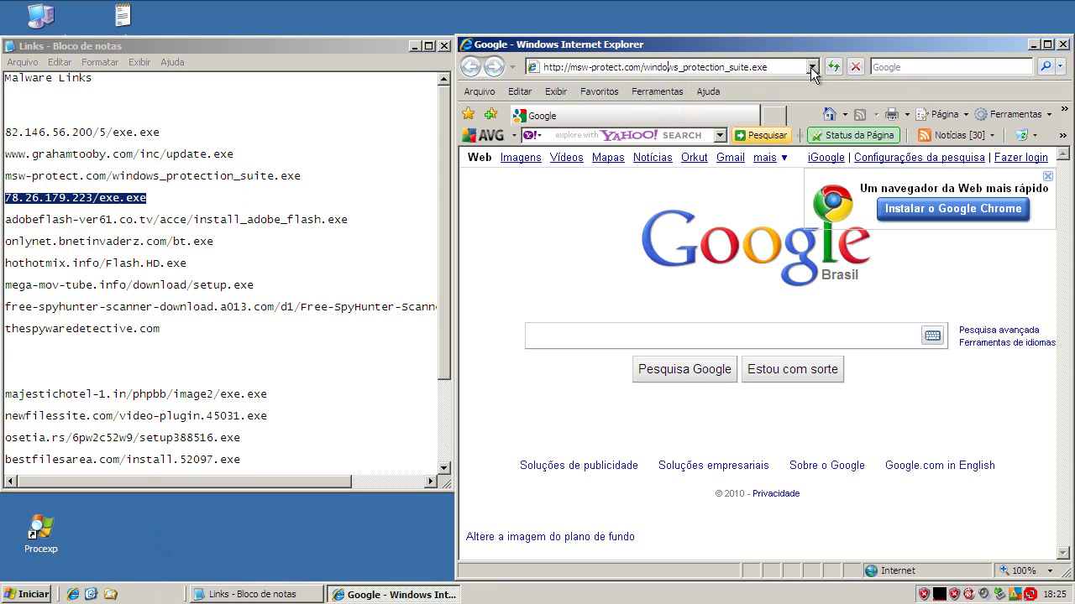
drag(792, 67, 418, 66)
key(ctrl+v)
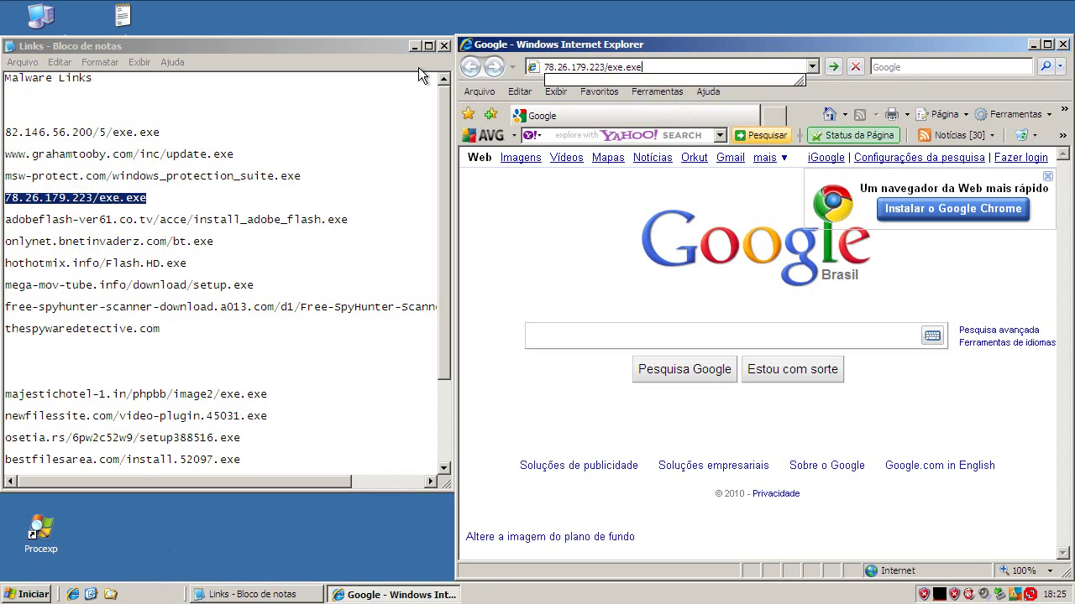
key(Return)
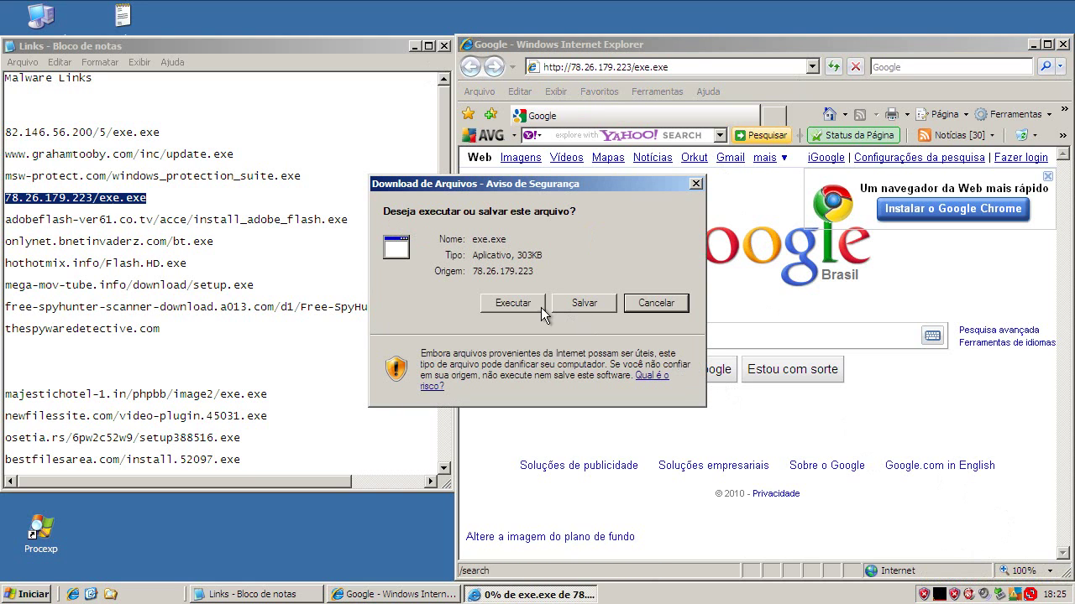
click(525, 305)
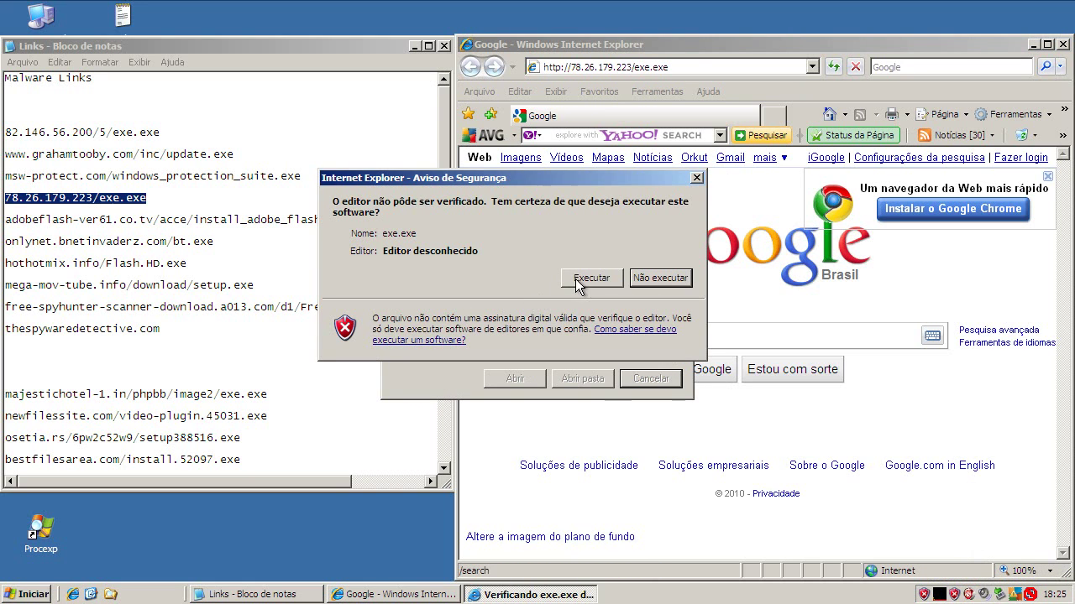
click(590, 278)
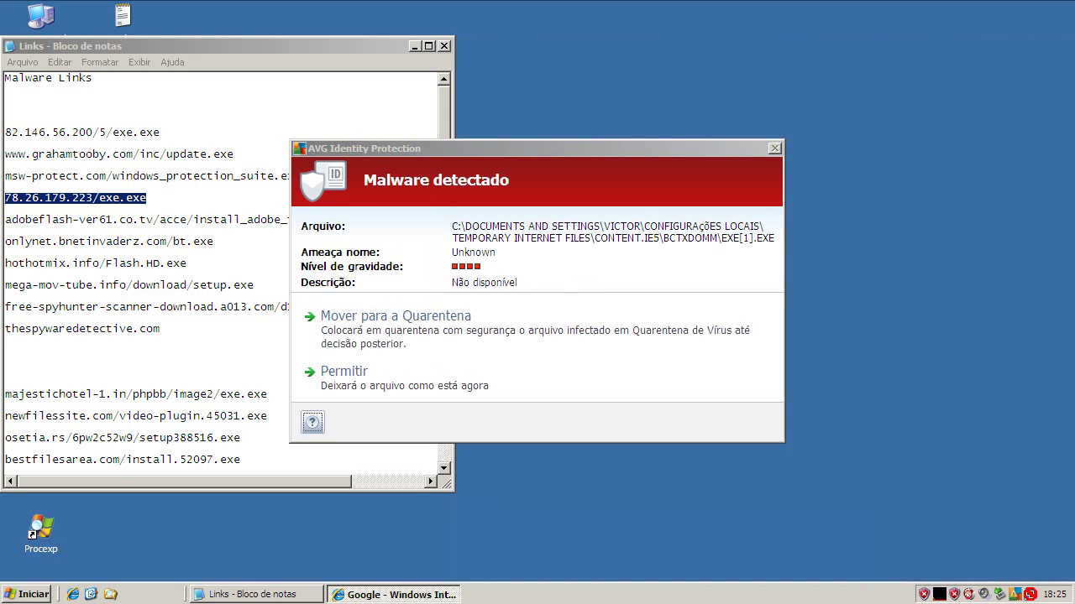
Have AVG Identity Protection quarantine the detected EXE[1].EXE, closing the Security Tool window, and restart the computer to complete the removal
click(414, 319)
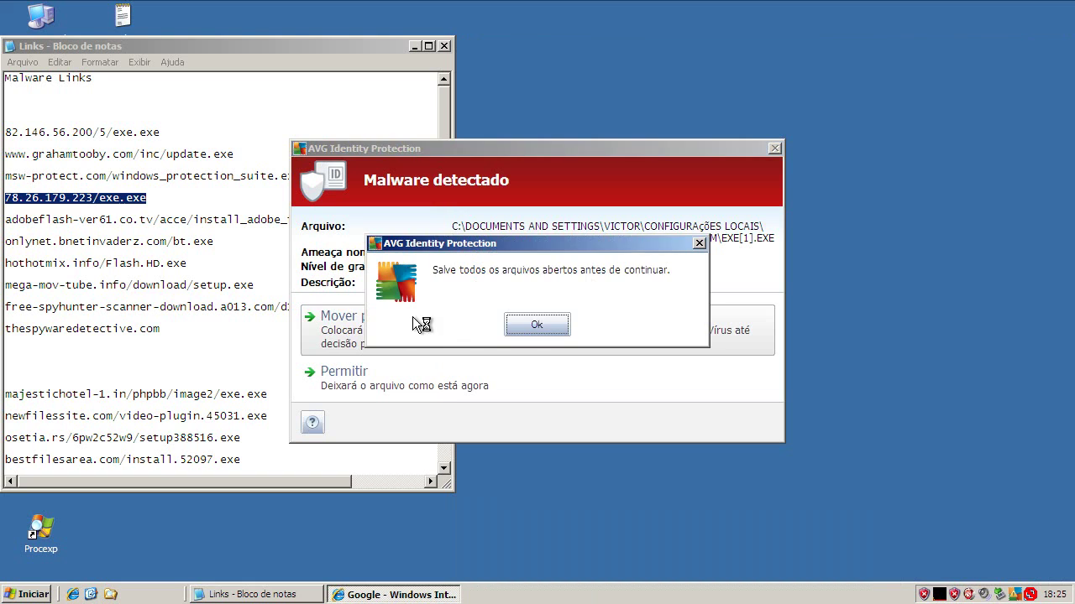
click(544, 324)
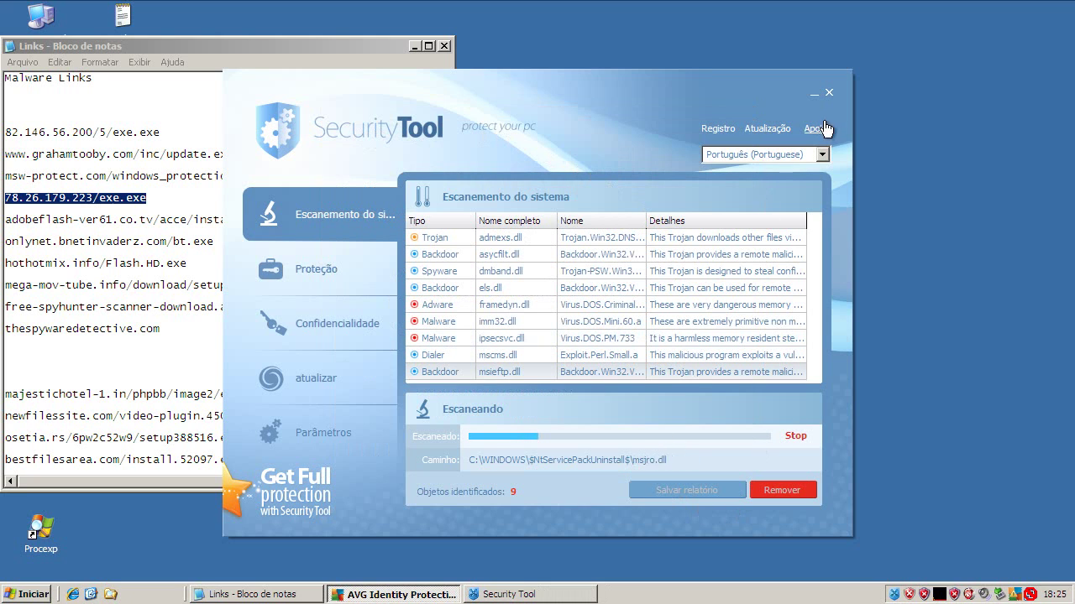
click(829, 92)
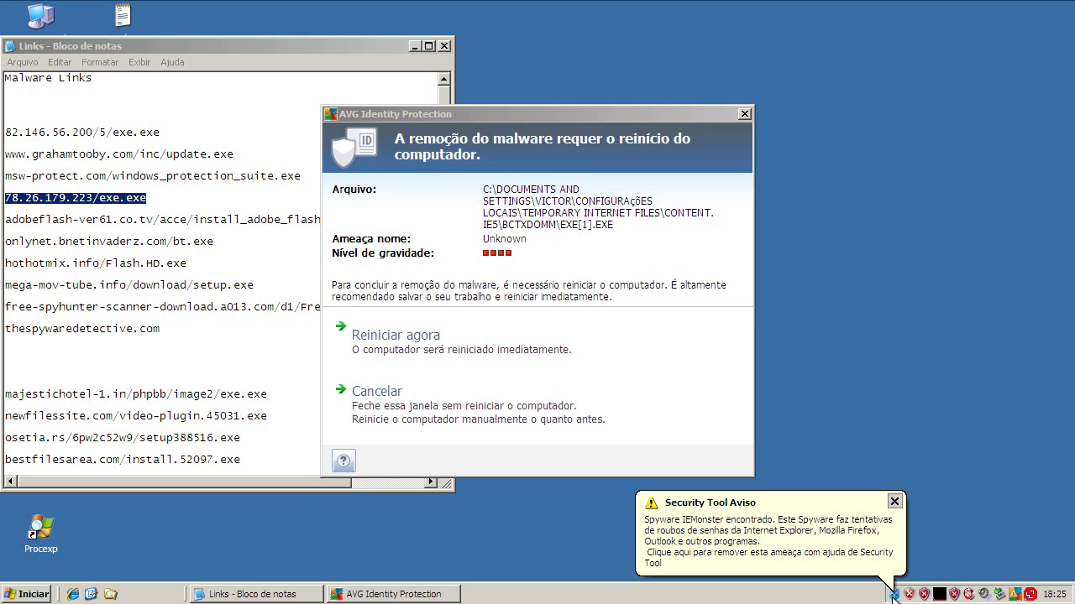
click(387, 338)
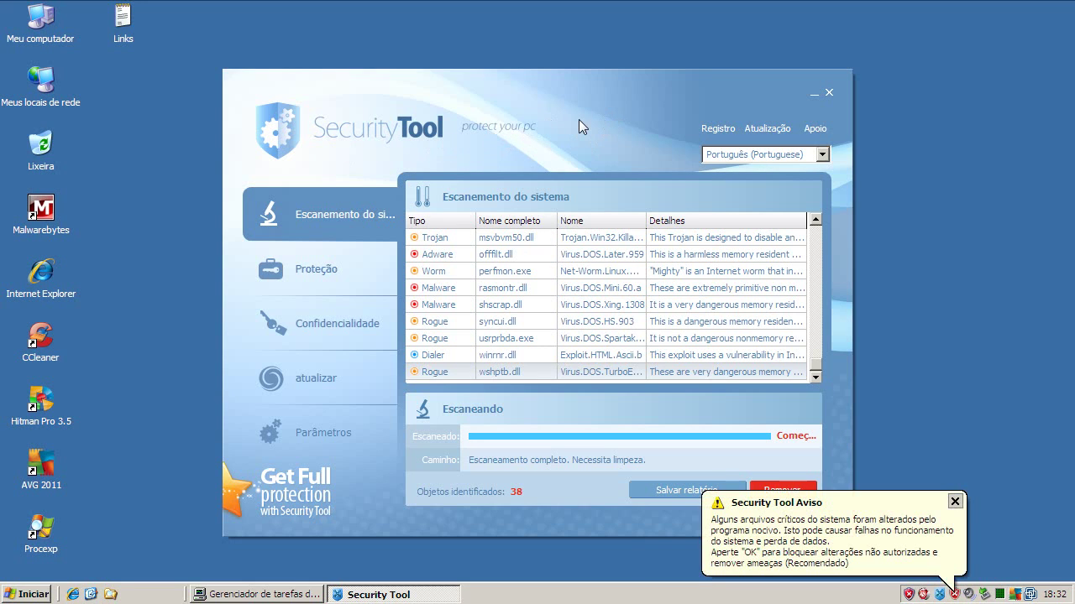
Close the Security Tool window, end the 187332621.exe process in Windows Task Manager, and check the remaining processes
click(829, 92)
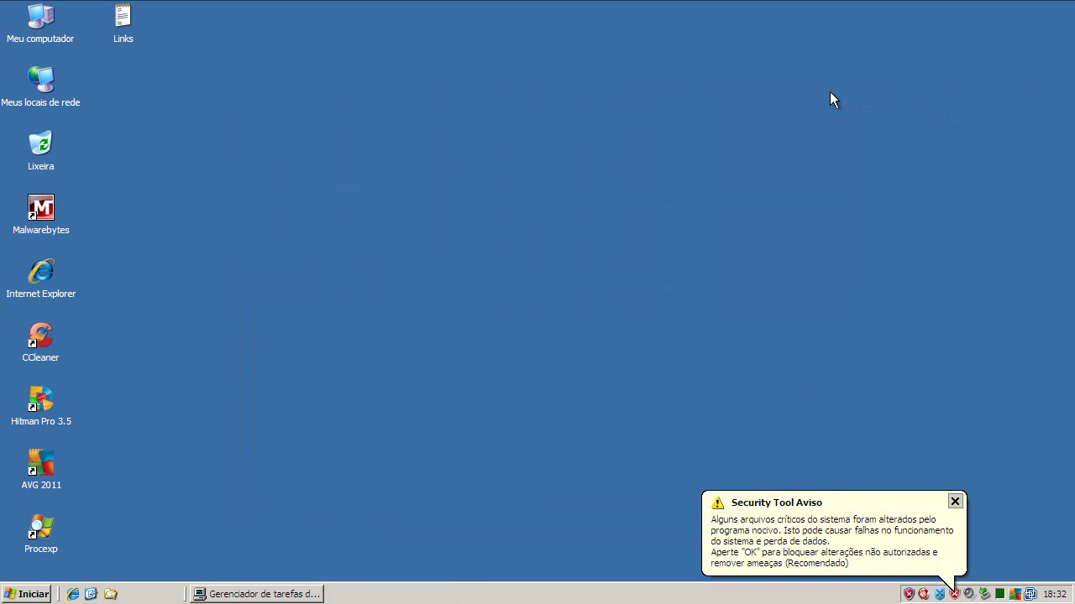
click(299, 595)
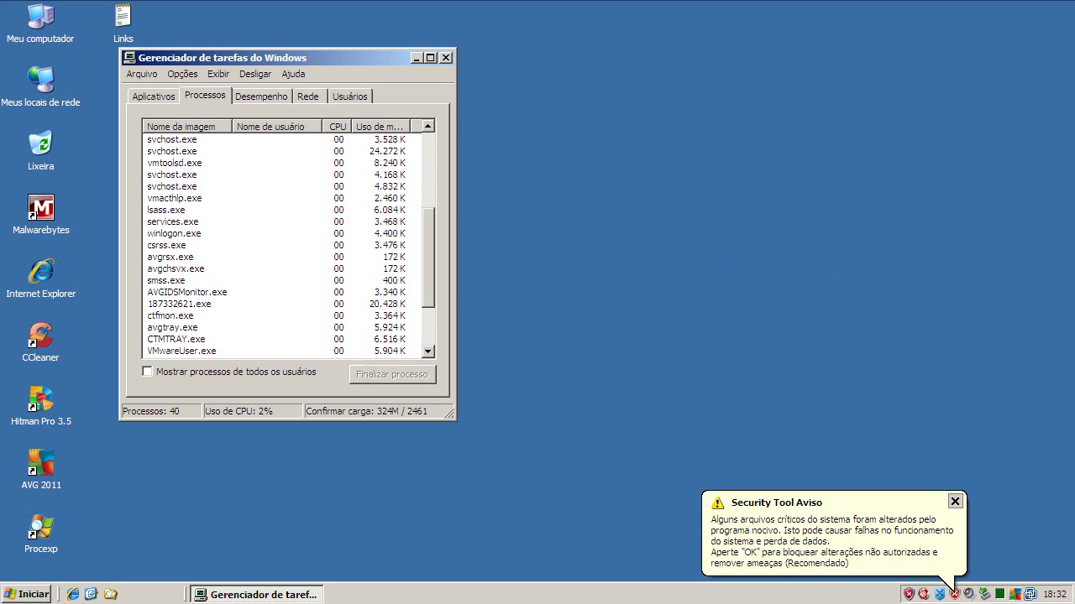
click(183, 304)
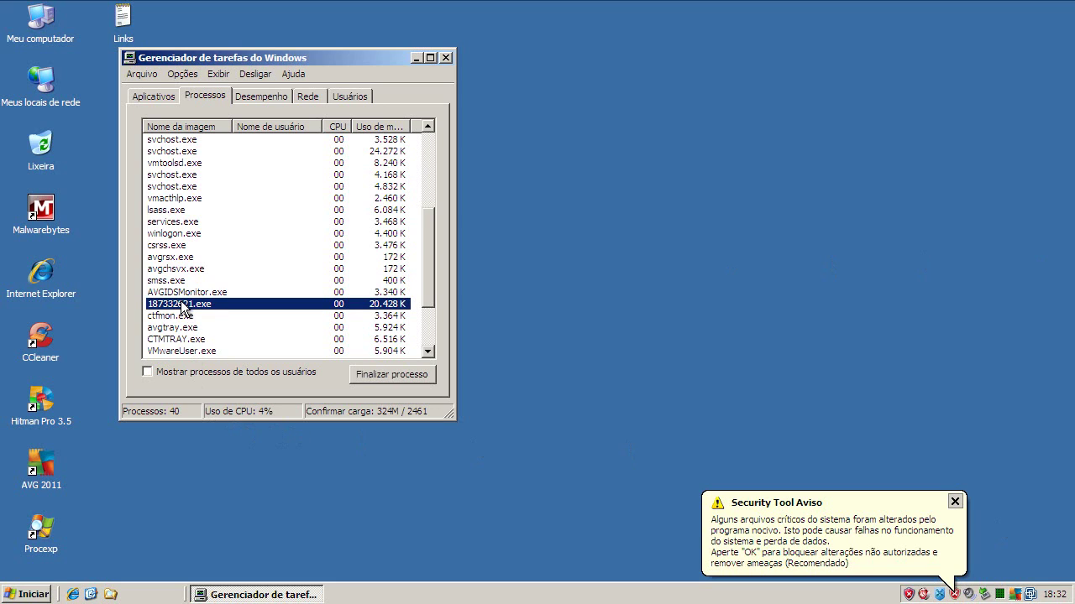
click(363, 377)
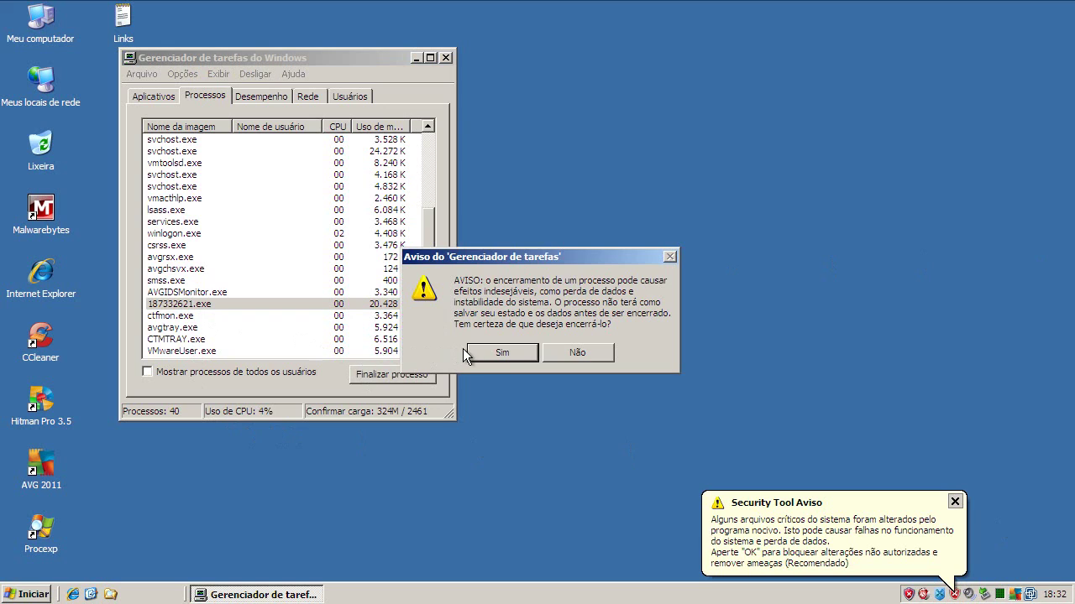
click(500, 353)
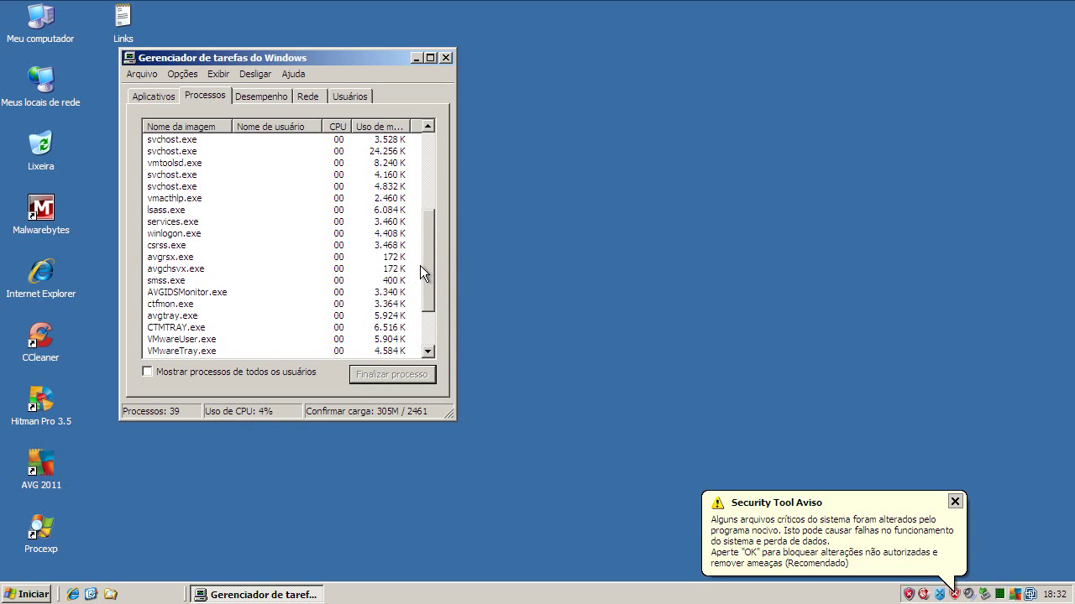
drag(424, 265, 422, 180)
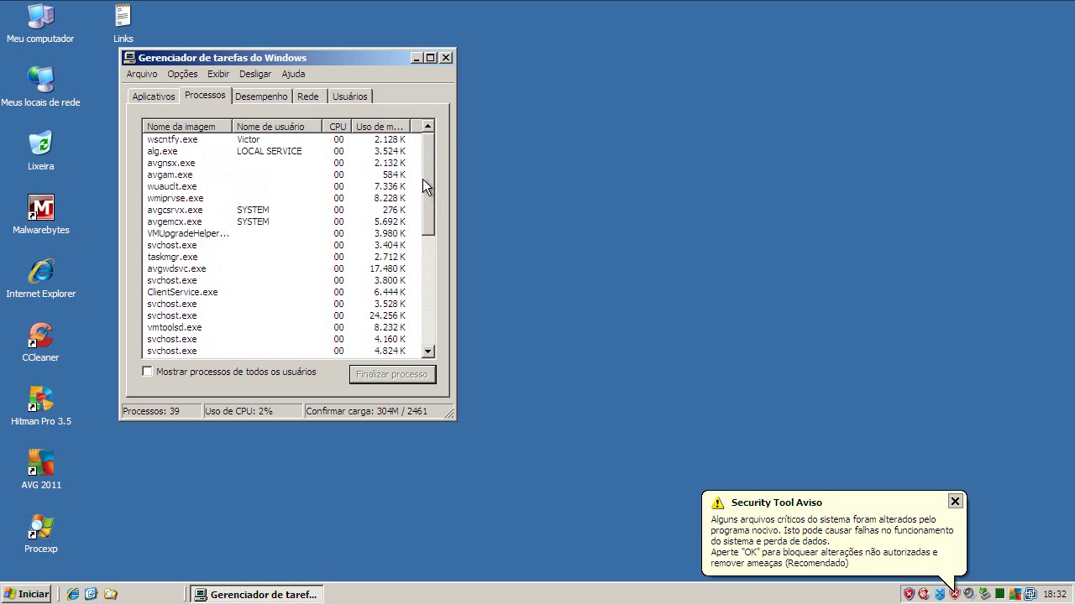
Minimize Windows Task Manager after checking its process list, and open one Internet Explorer window and the Links file
drag(425, 183, 438, 304)
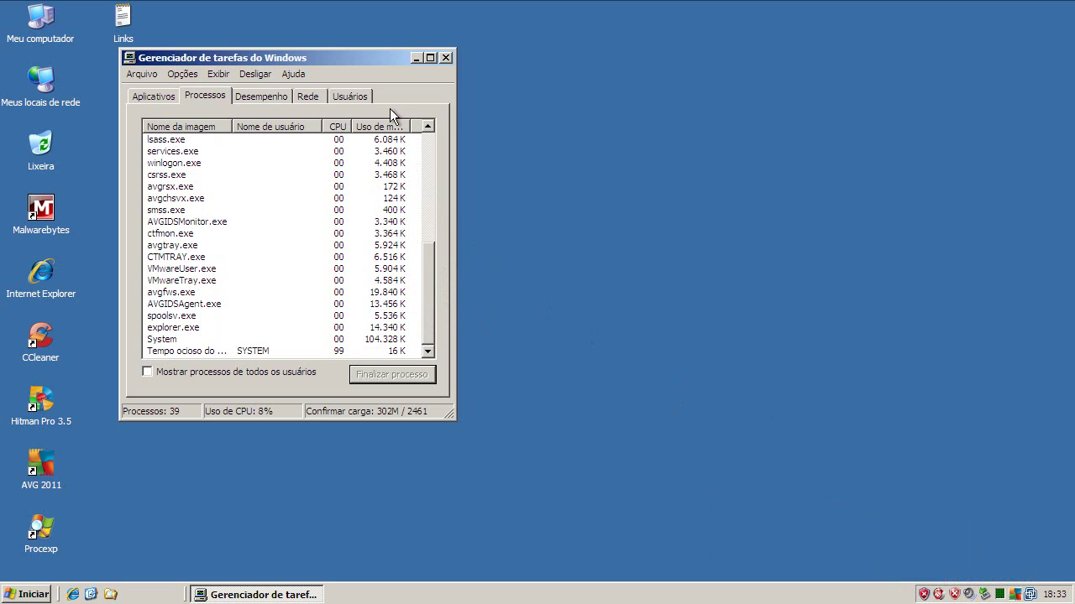
click(416, 58)
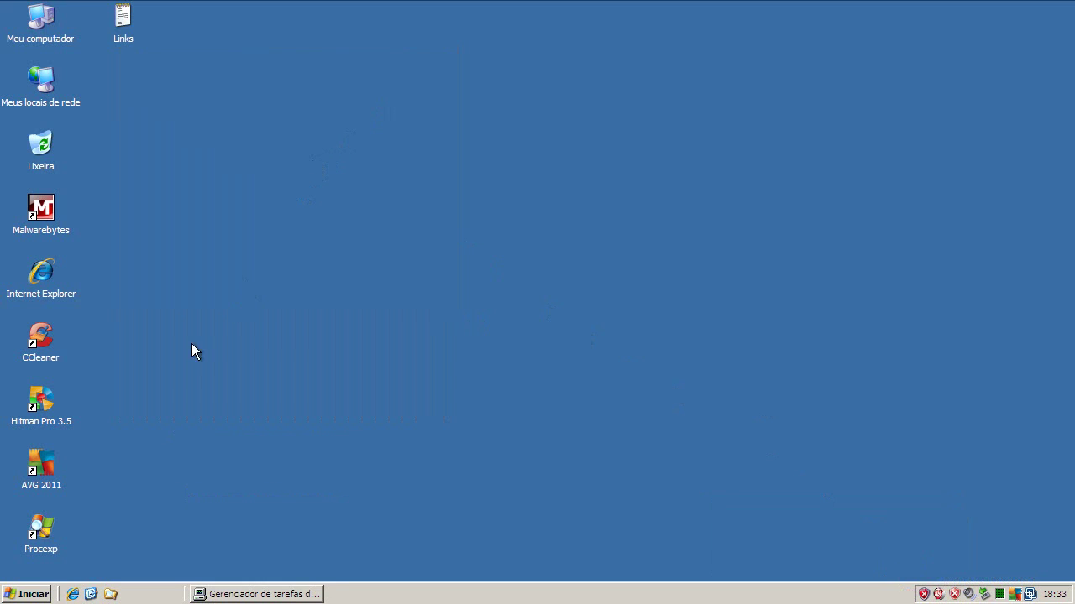
click(73, 594)
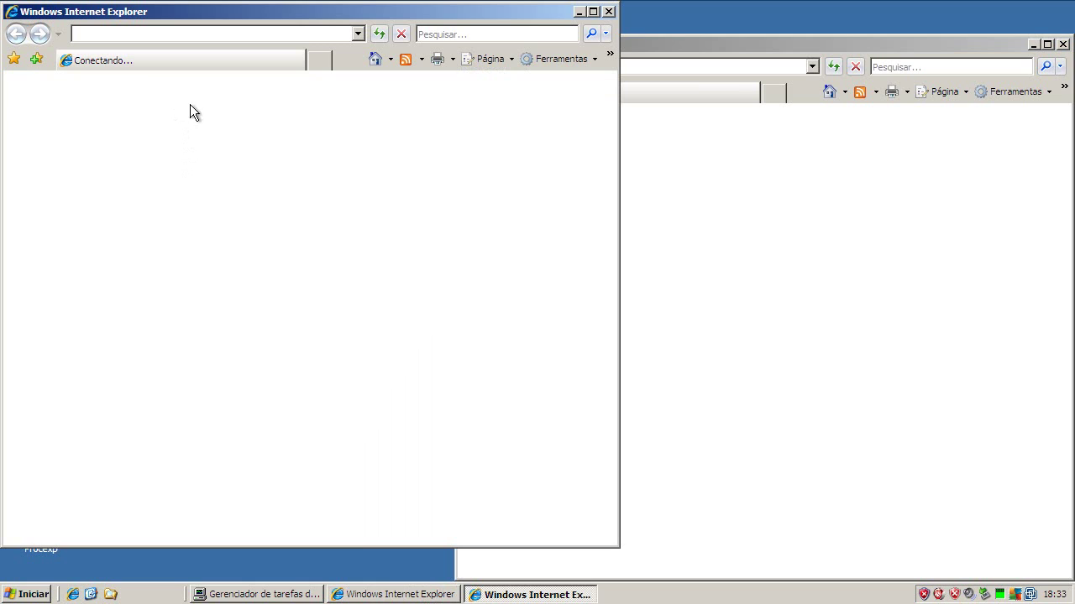
click(609, 12)
click(122, 21)
double_click(123, 21)
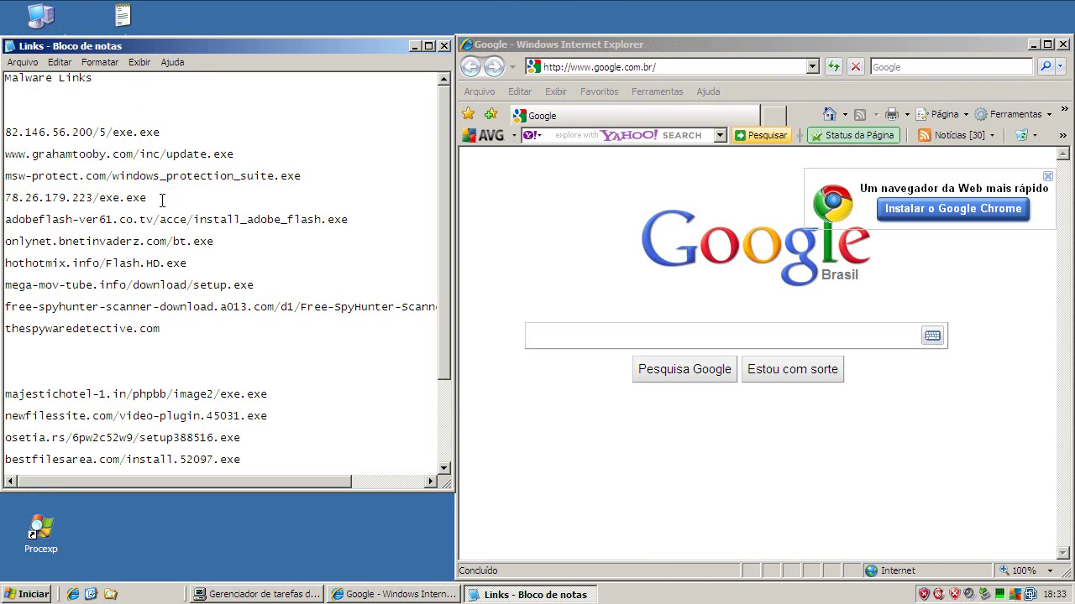
Copy the 78.26.179.223/exe.exe link from the Links file again
drag(159, 199, 4, 198)
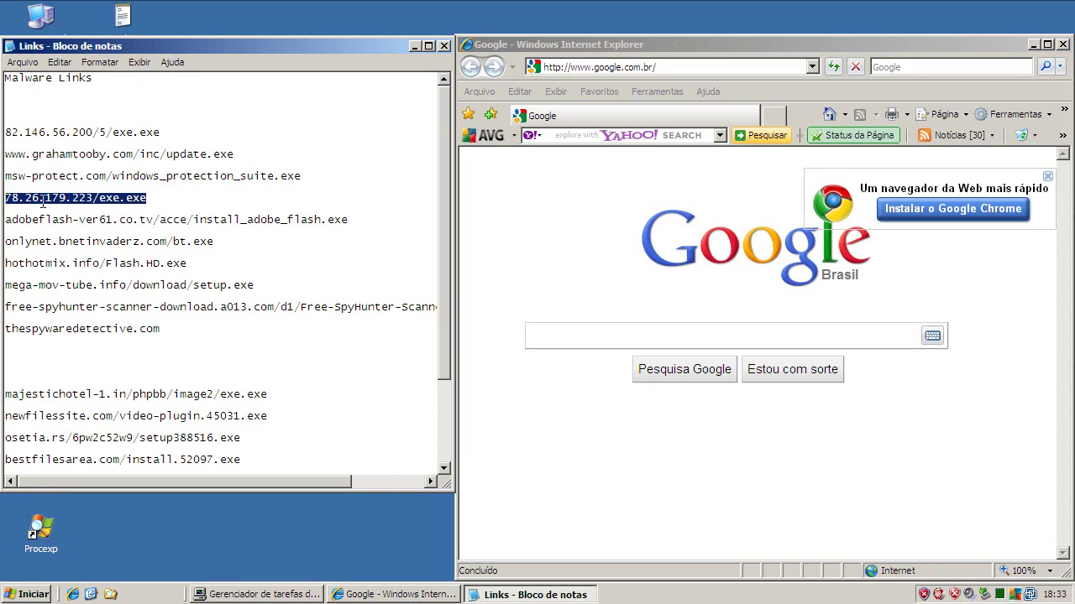
drag(348, 218, 4, 219)
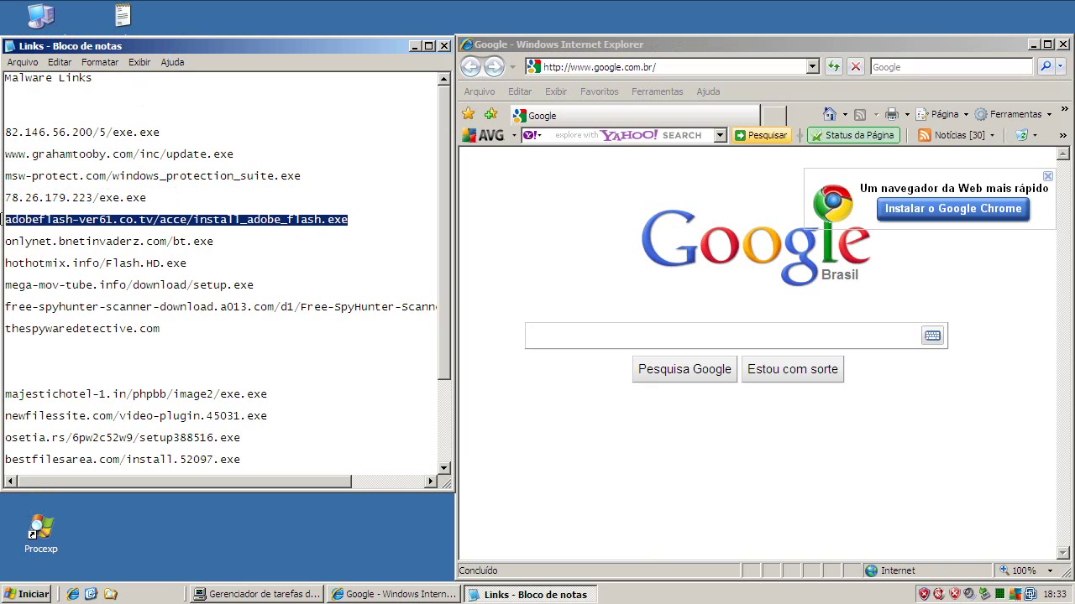
drag(148, 198, 7, 196)
right_click(32, 195)
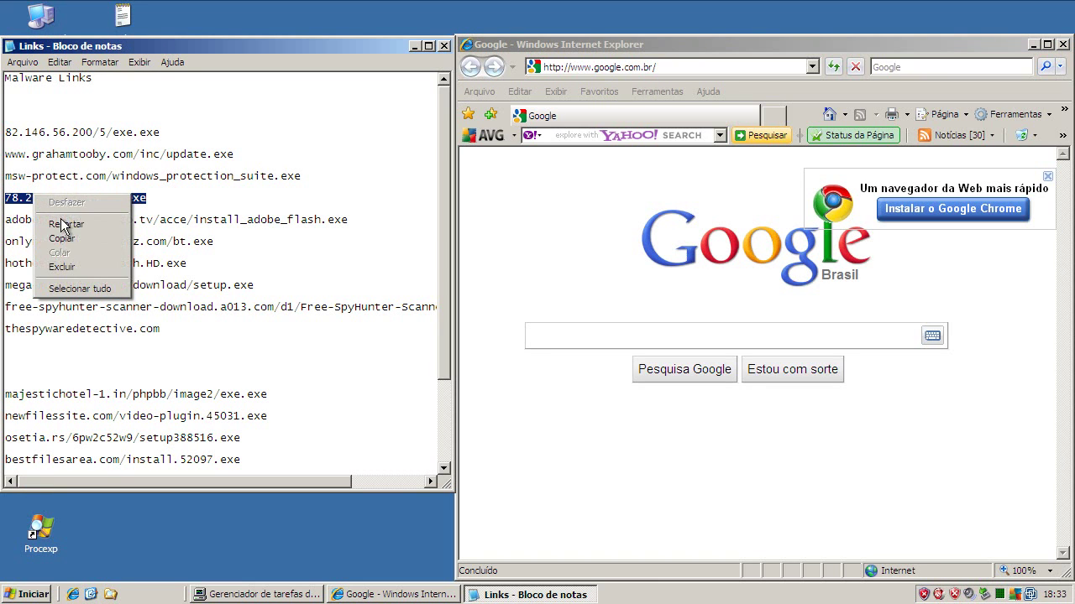
click(59, 239)
Open the copied 78.26.179.223/exe.exe link in the browser and run exe.exe despite the security warnings
click(656, 67)
key(ctrl+v)
key(Return)
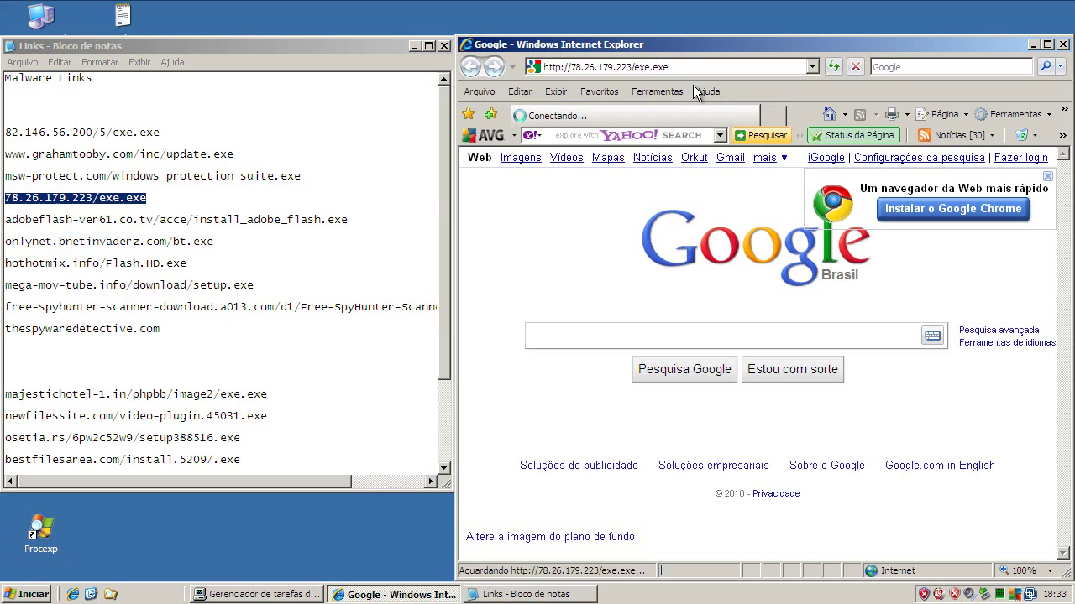
click(514, 303)
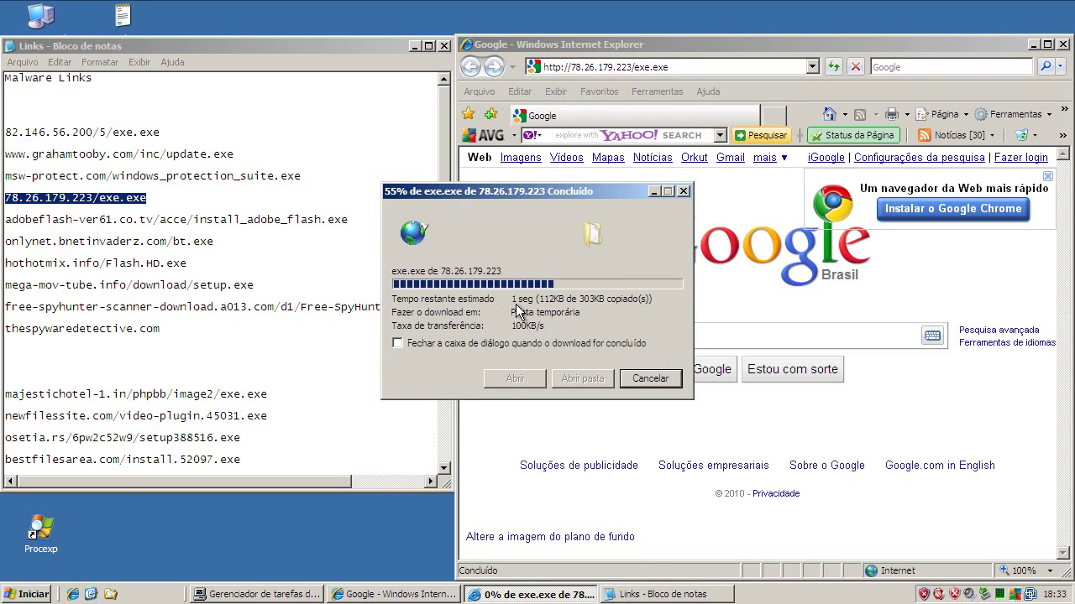
click(621, 311)
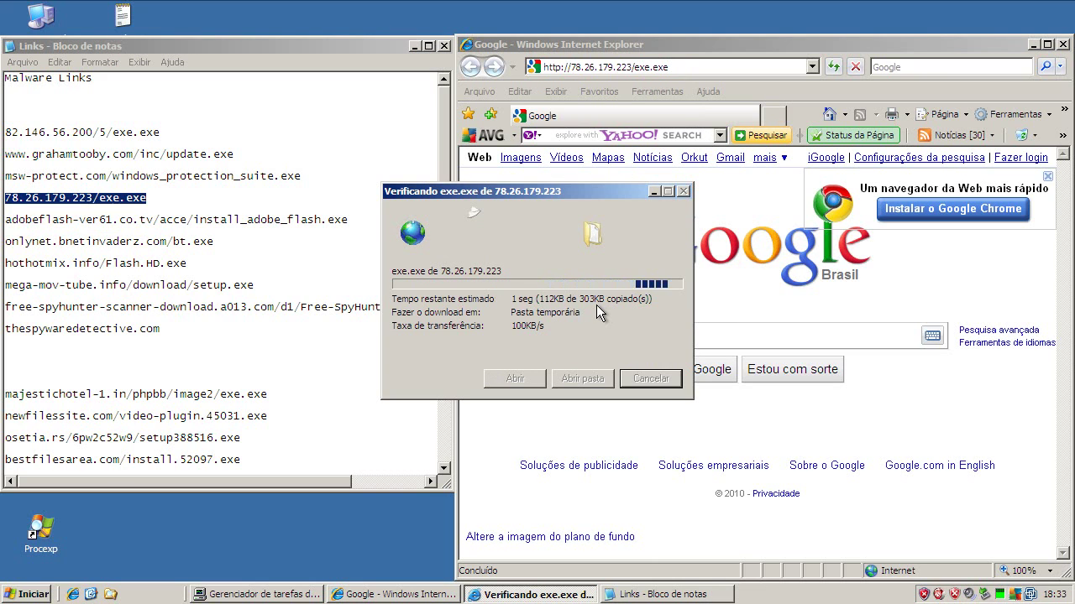
click(573, 339)
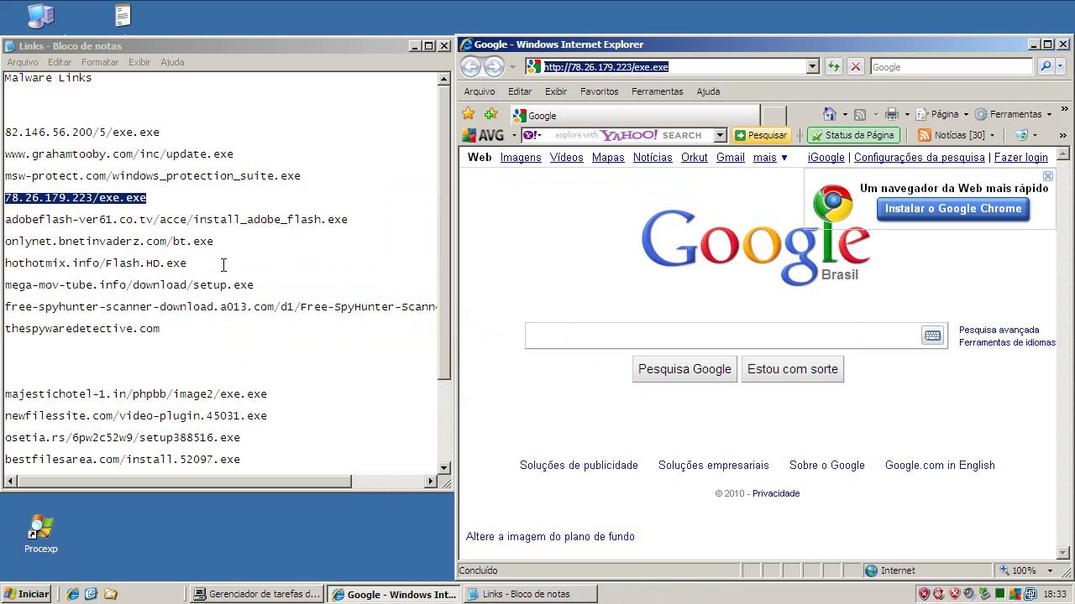
Move the detected exe[1].exe to AVG quarantine with forced removal, and copy the adobeflash-ver61.co.tv/acce/install_adobe_flash.exe link from the Links file
double_click(131, 222)
right_click(163, 222)
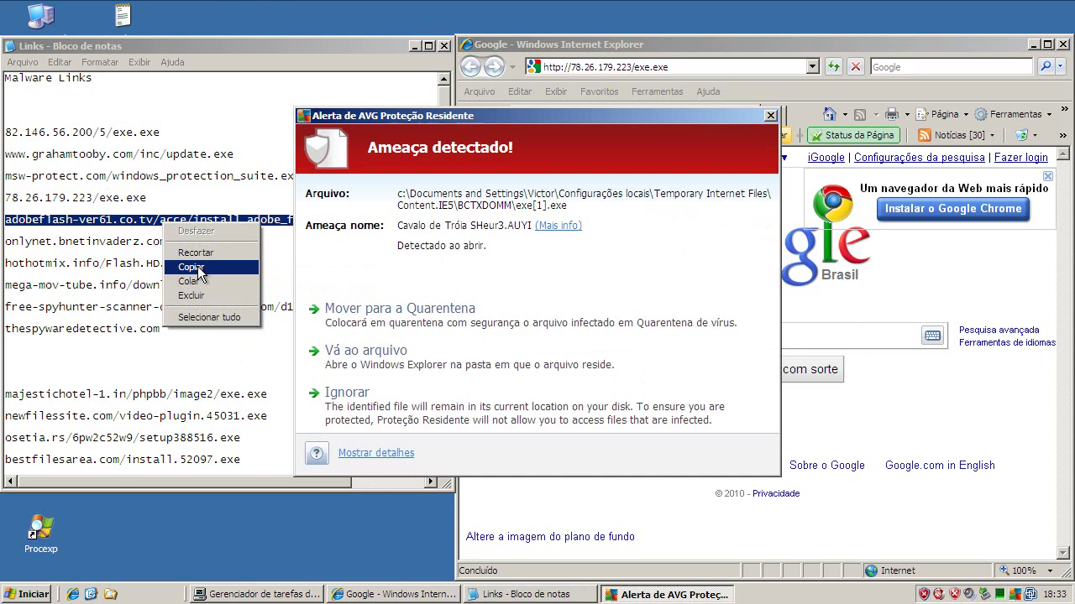
click(370, 310)
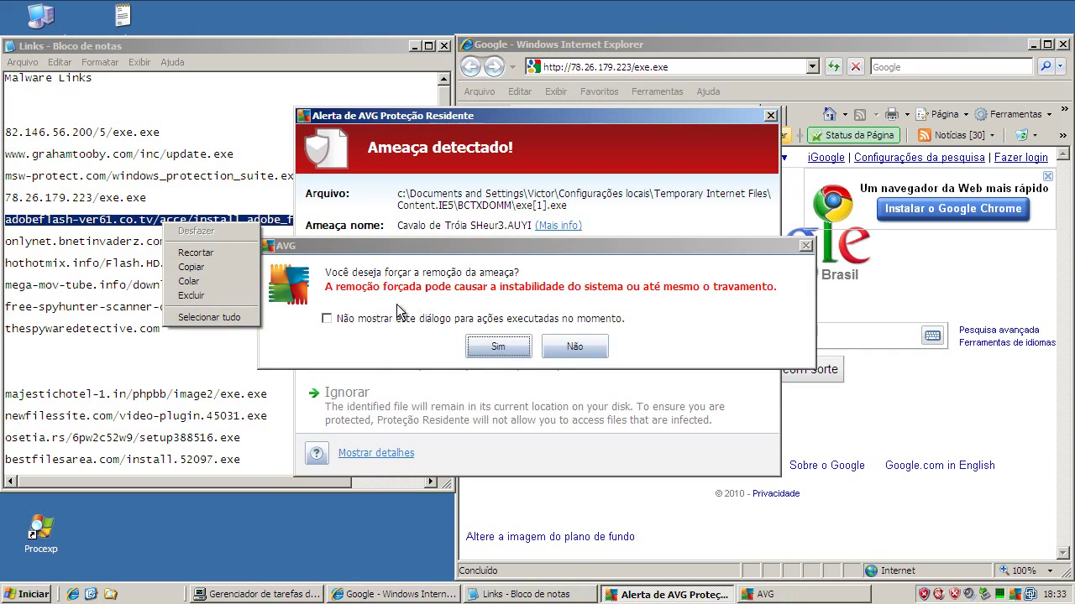
click(498, 347)
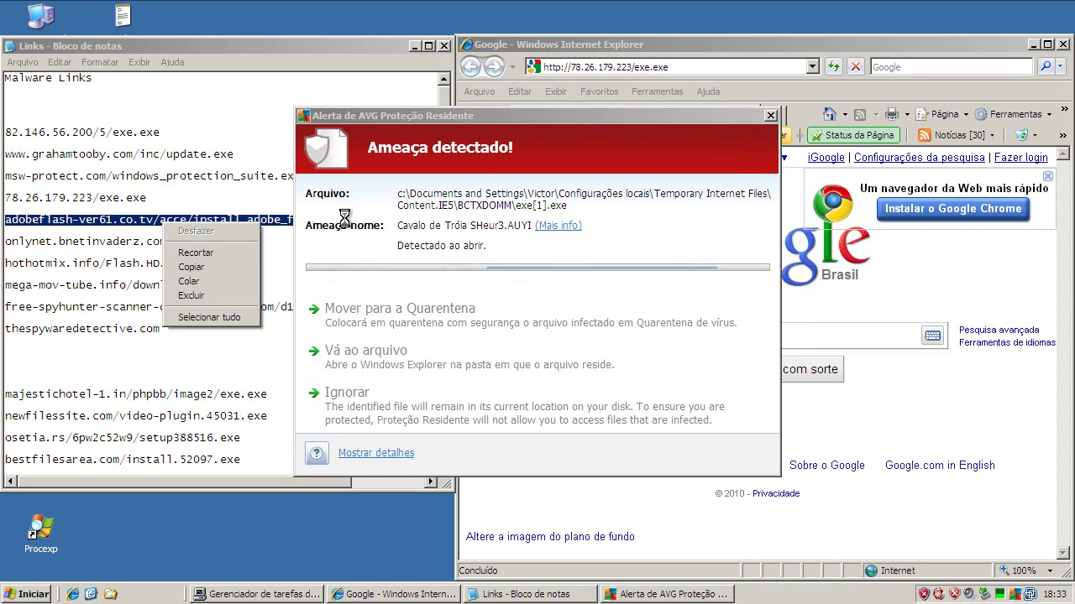
click(202, 266)
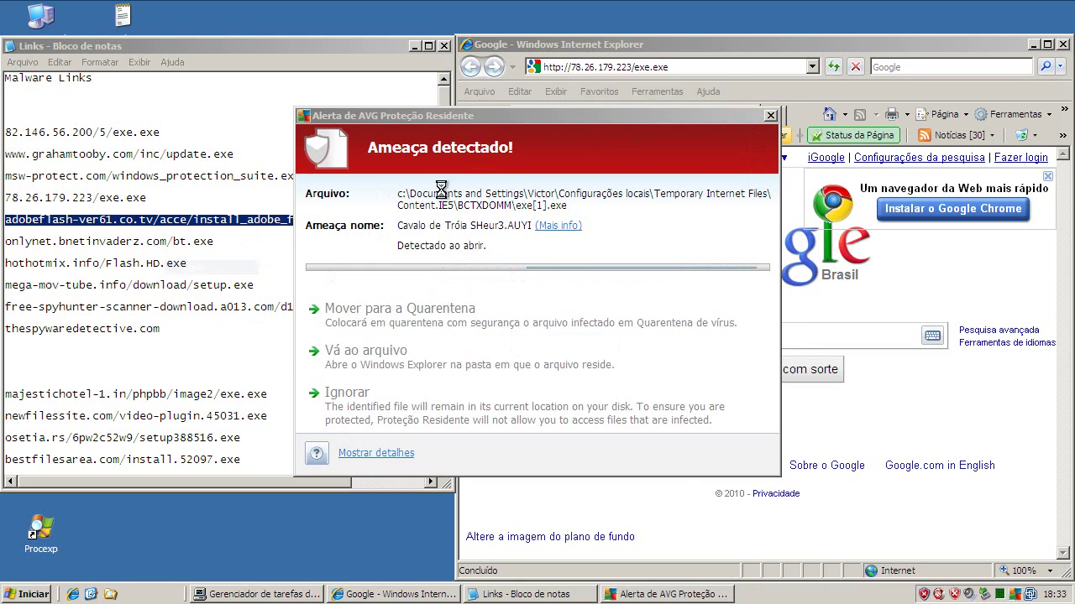
Open the copied adobeflash-ver61.co.tv link in the browser and run install_adobe_flash.exe, closing the AVG Online Shield alert
click(709, 67)
click(642, 66)
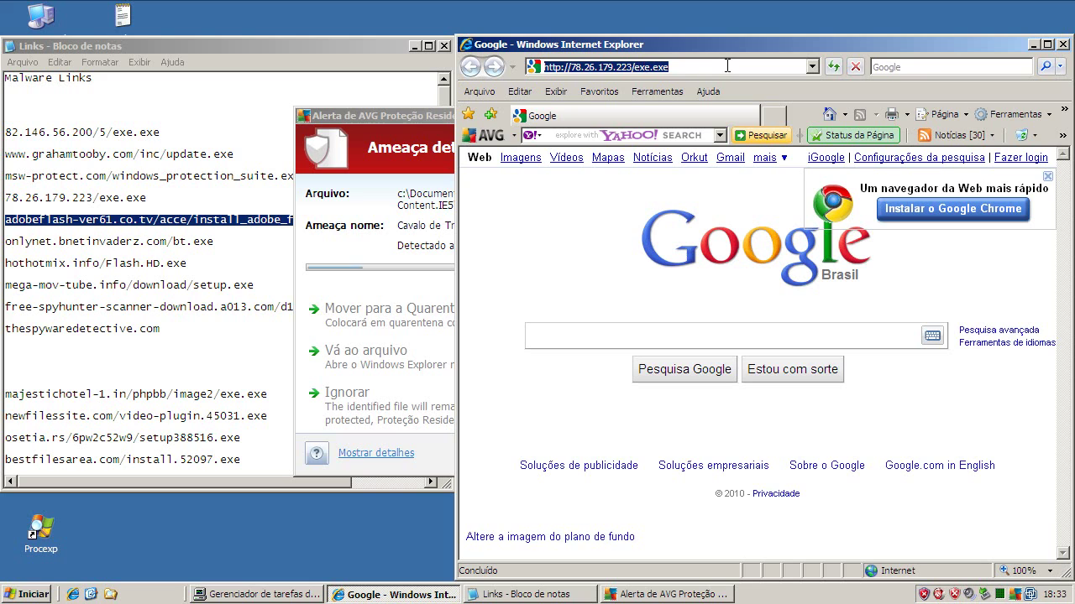
key(ctrl+v)
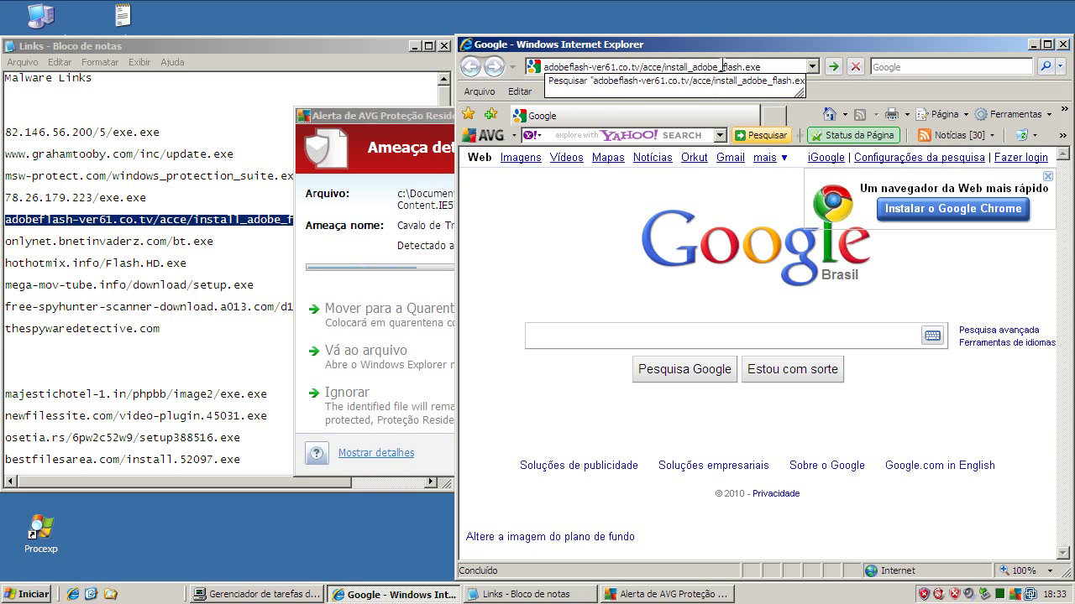
key(Return)
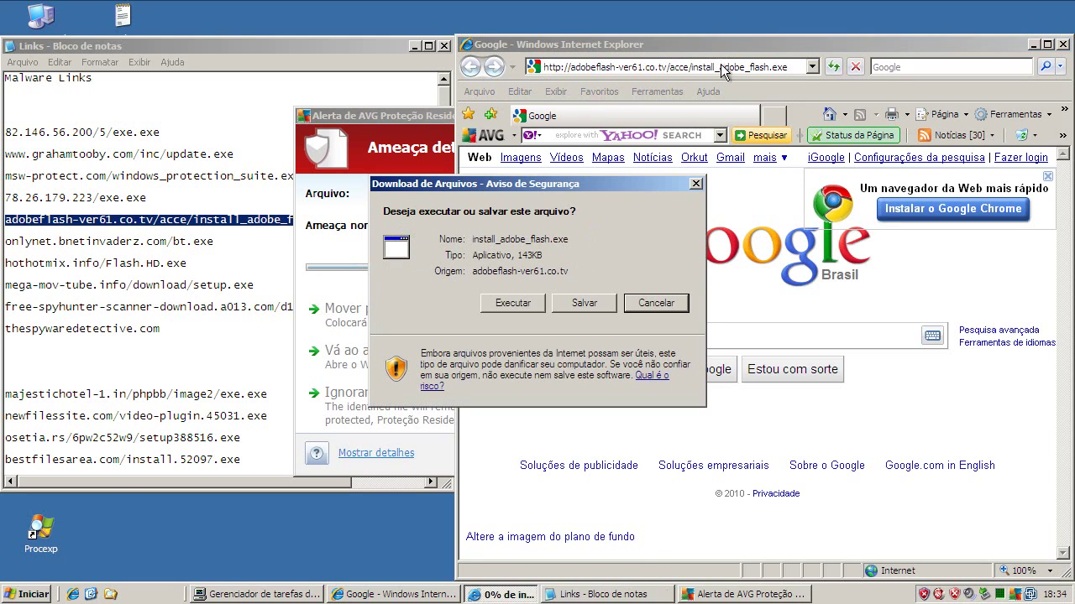
click(514, 303)
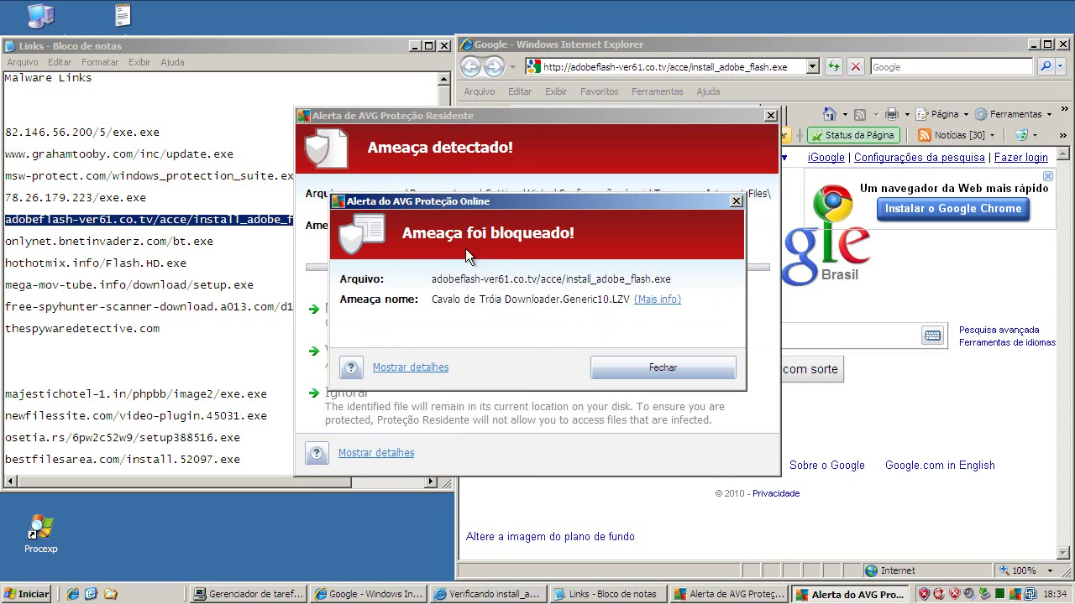
click(663, 372)
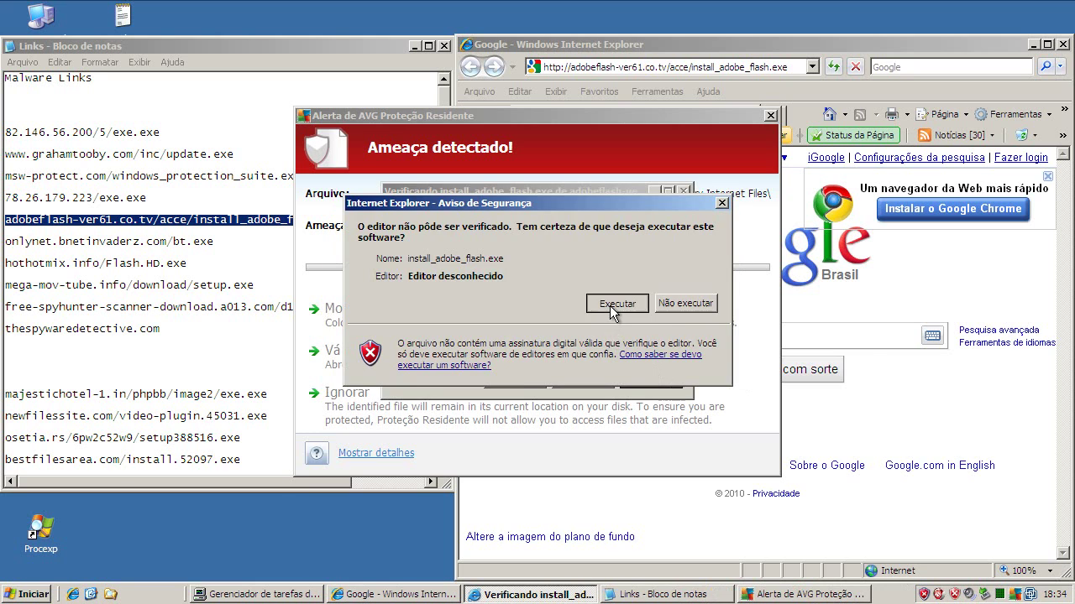
click(610, 305)
click(557, 336)
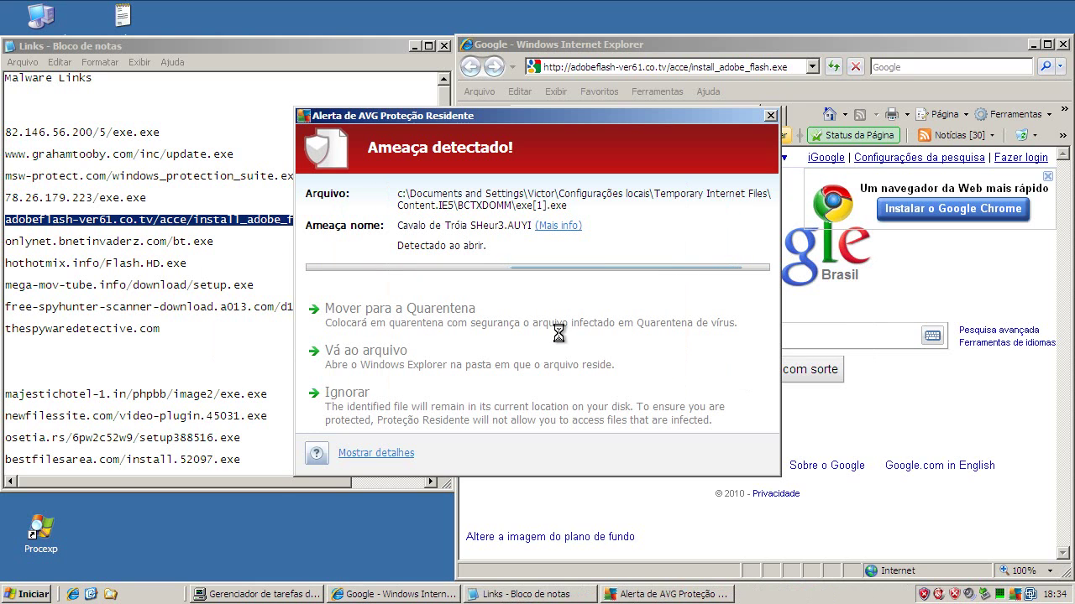
Copy the onlynet.bnetinvaderz.com/bt.exe link from the Links file and open it in the browser
right_click(103, 243)
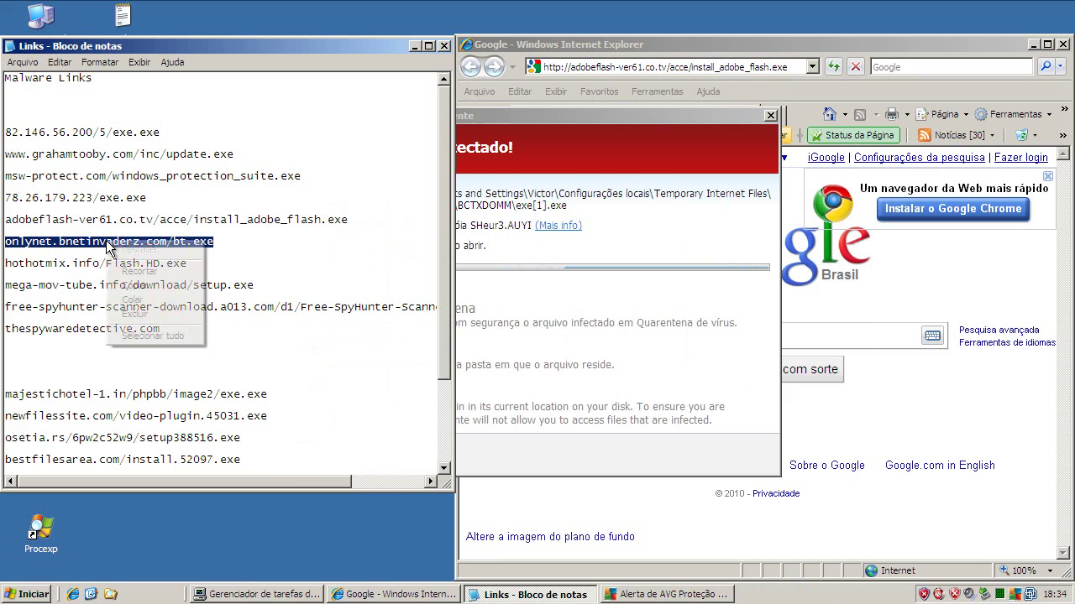
click(134, 286)
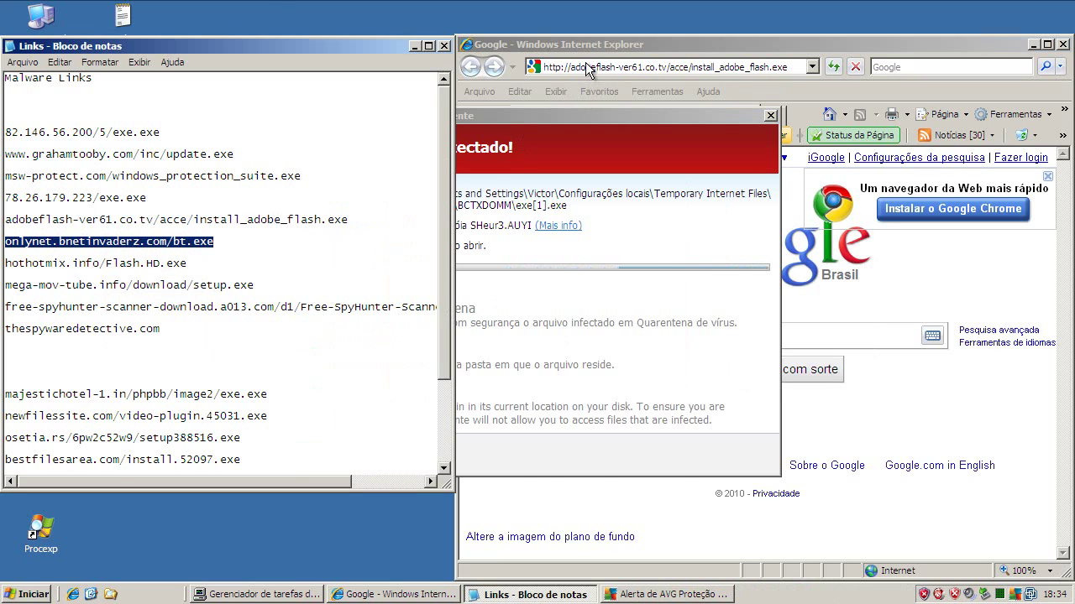
click(586, 67)
key(ctrl+v)
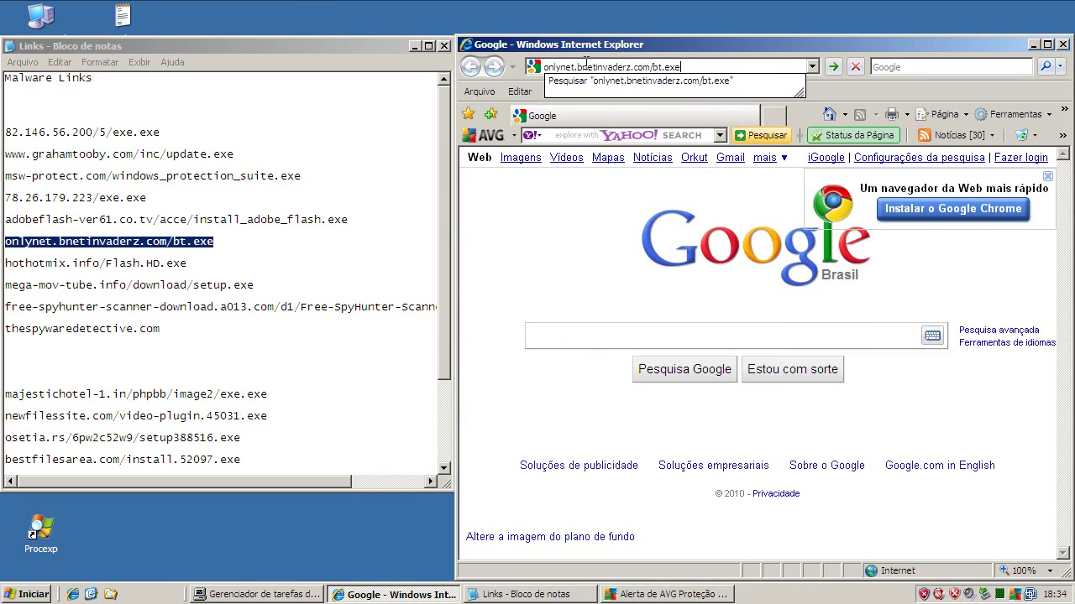
key(Return)
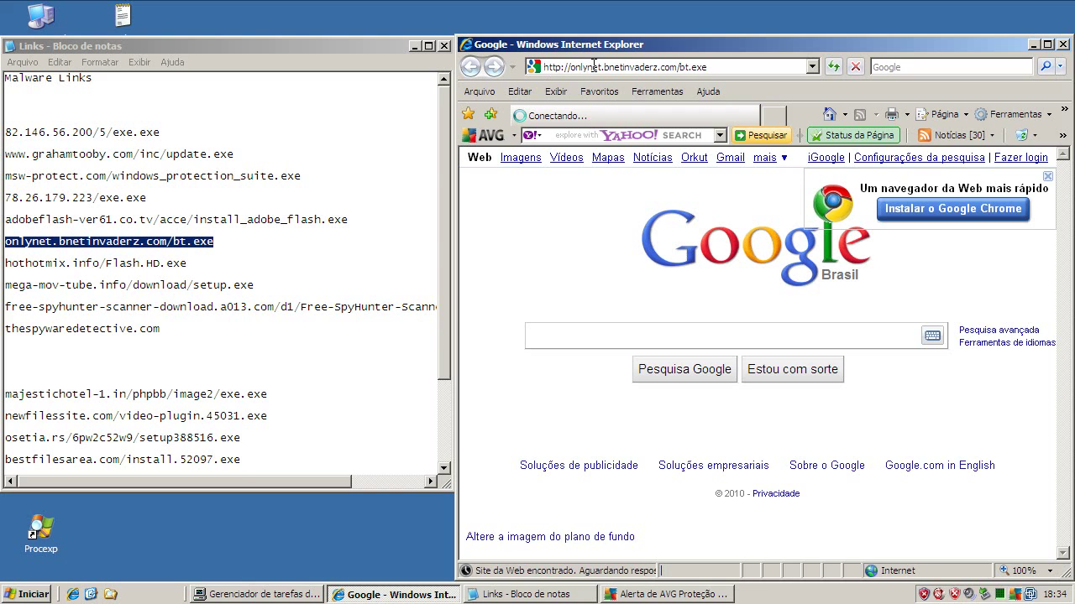
Run bt.exe despite the security warnings and close the AVG alert and the error dialog
click(524, 300)
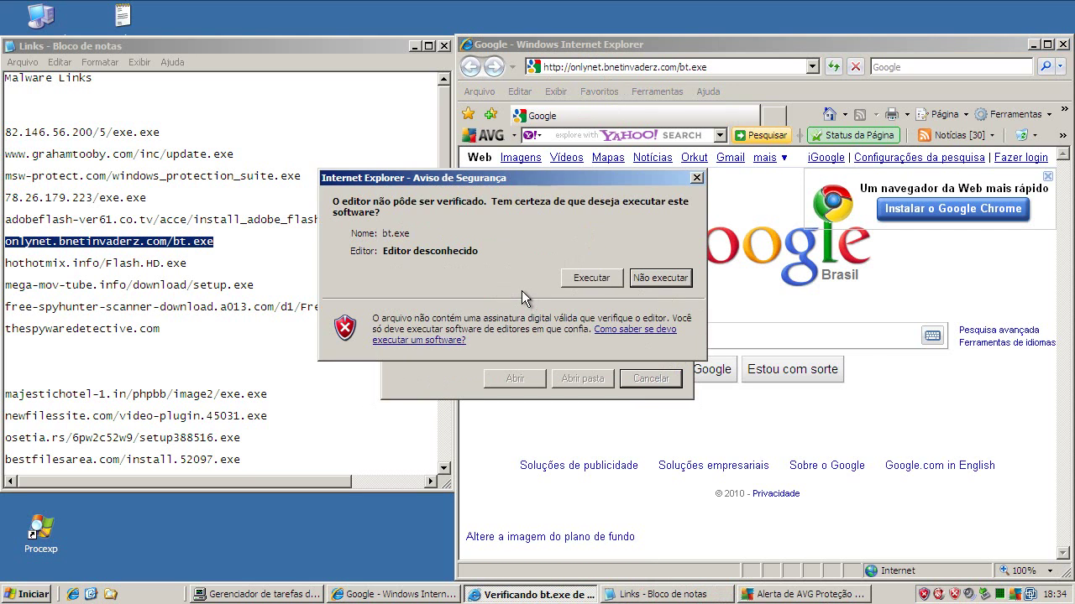
click(597, 287)
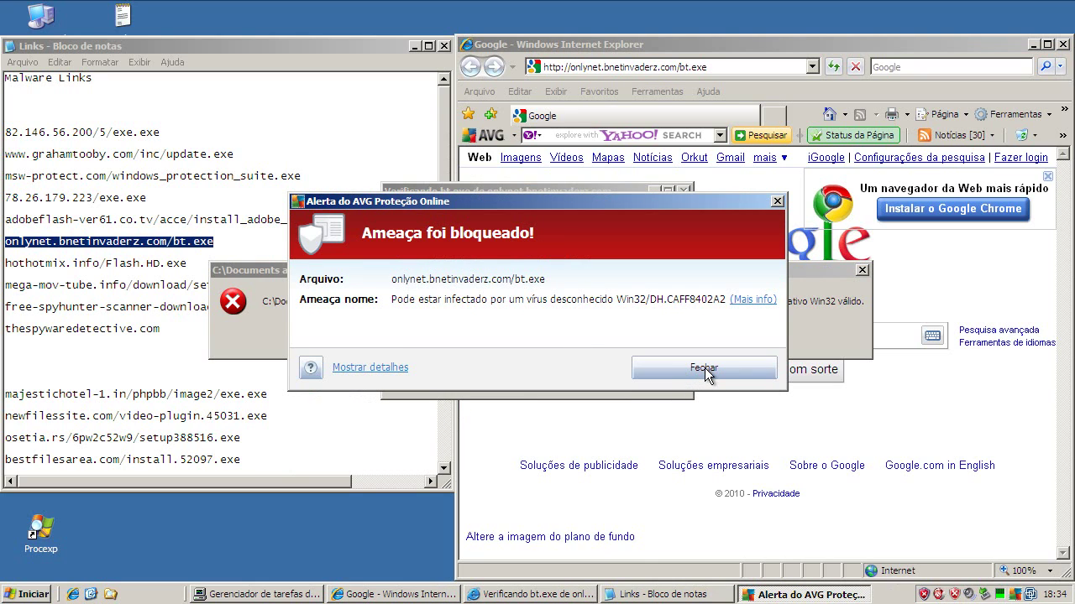
click(281, 279)
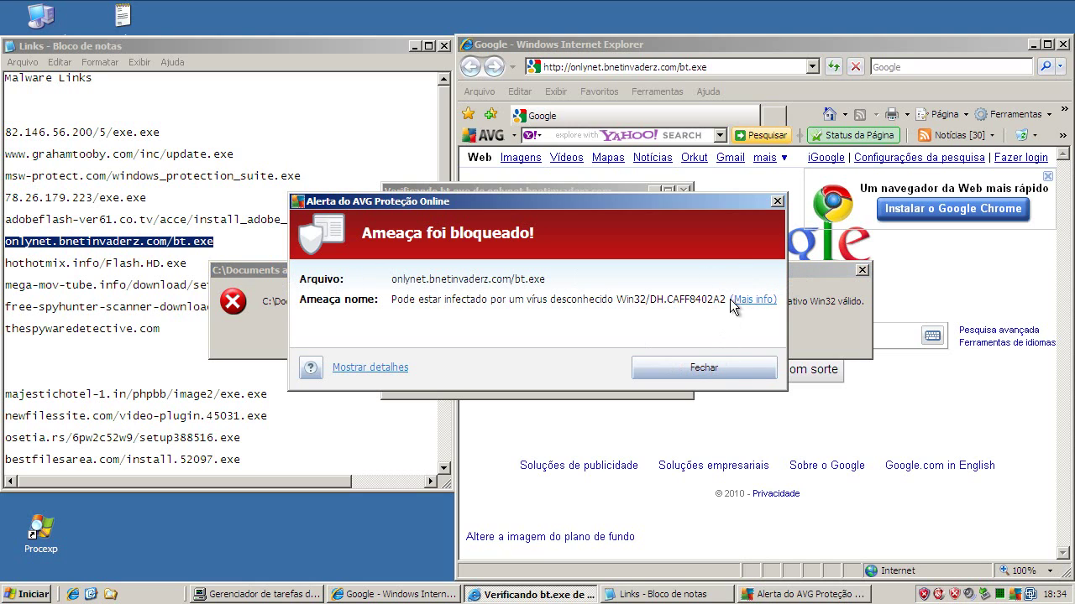
click(608, 188)
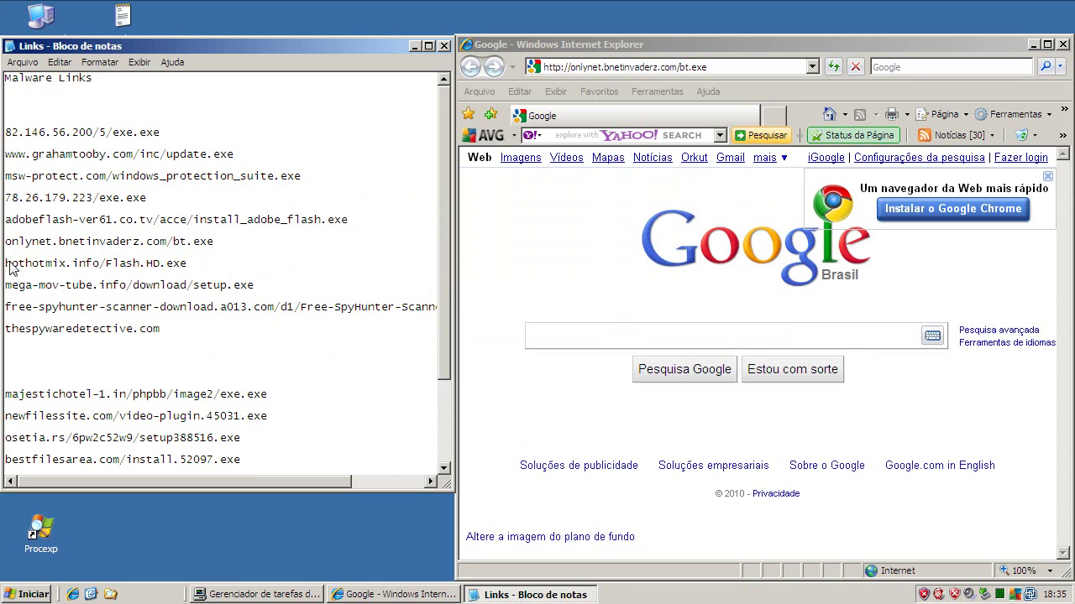
Copy the hothotmix.info/Flash.HD.exe link from the Links file
drag(188, 265, 1, 265)
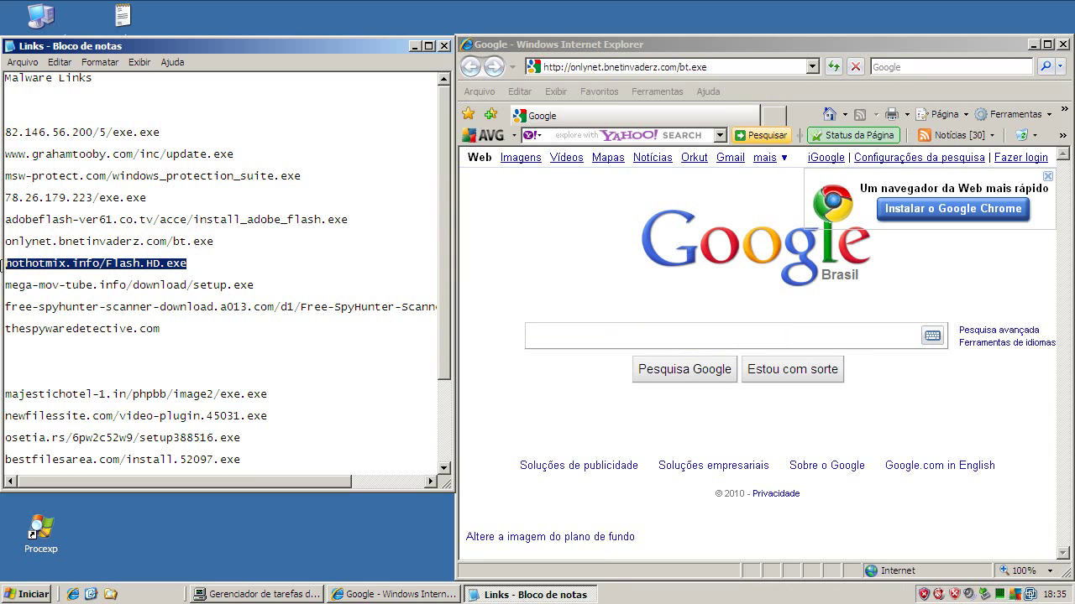
right_click(20, 267)
click(61, 308)
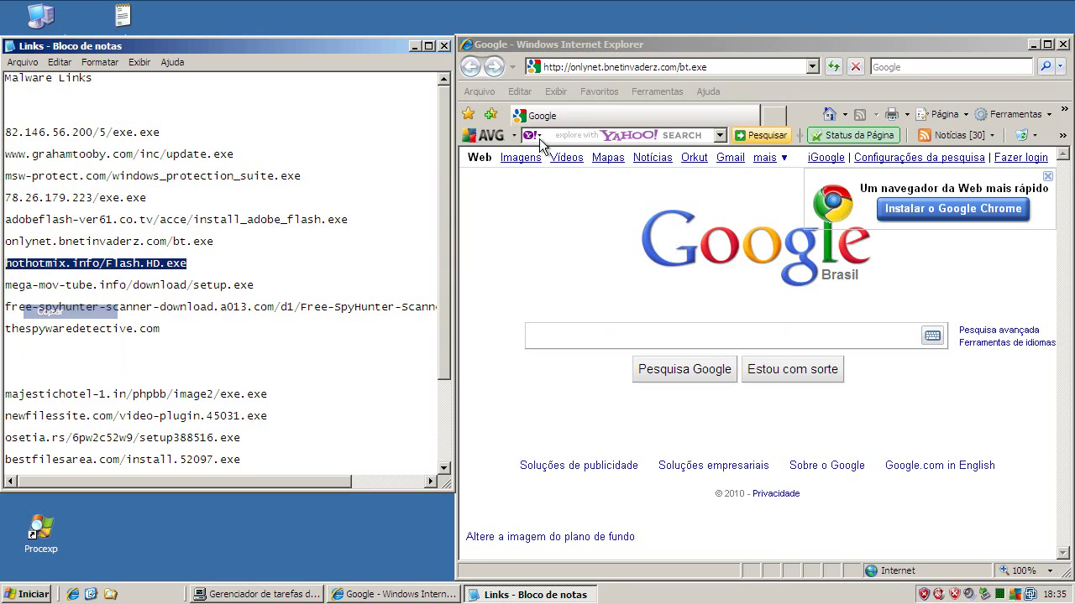
Open the copied hothotmix.info/Flash.HD.exe link in the browser and run the file despite the security warnings
click(580, 66)
click(713, 66)
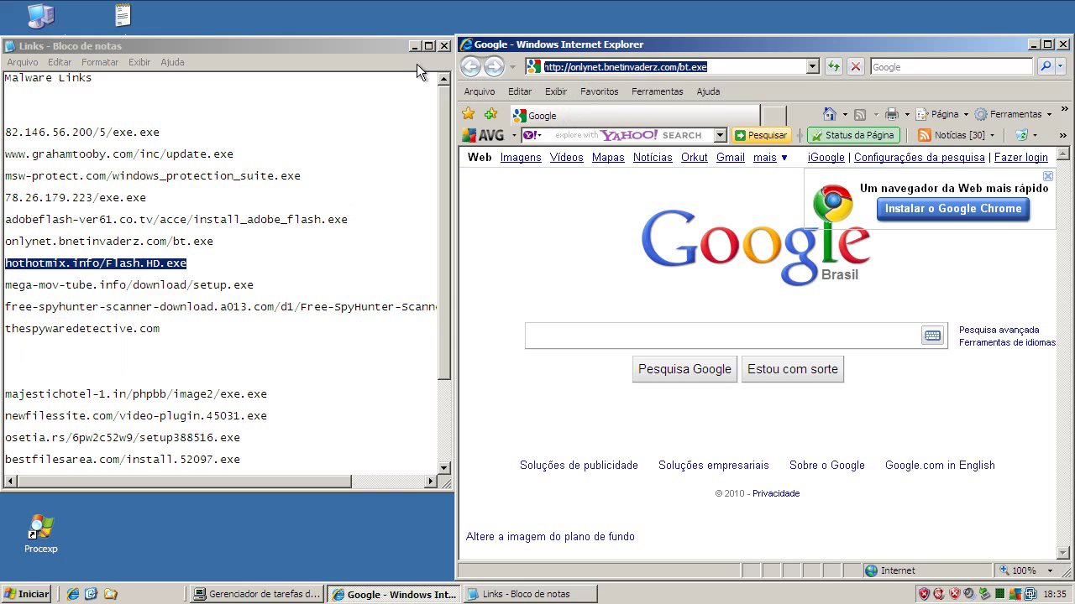
key(ctrl+v)
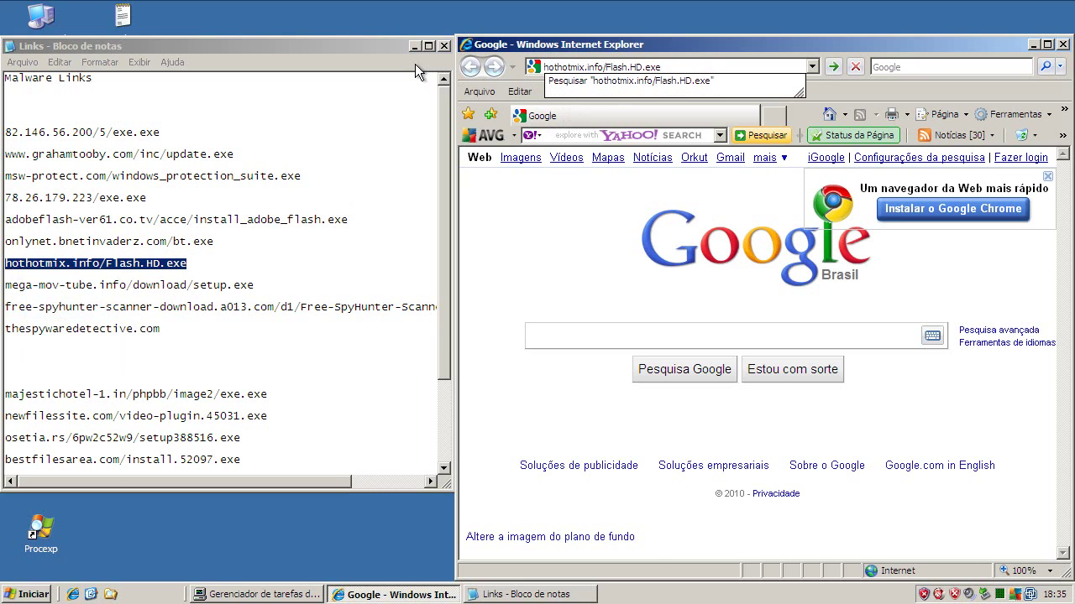
key(Return)
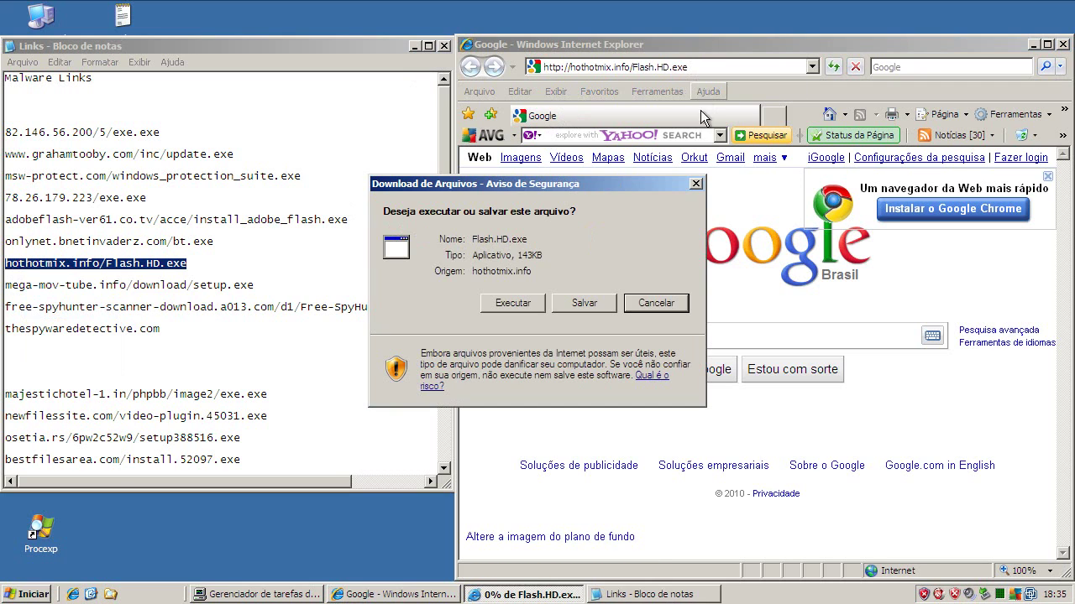
click(512, 302)
click(598, 304)
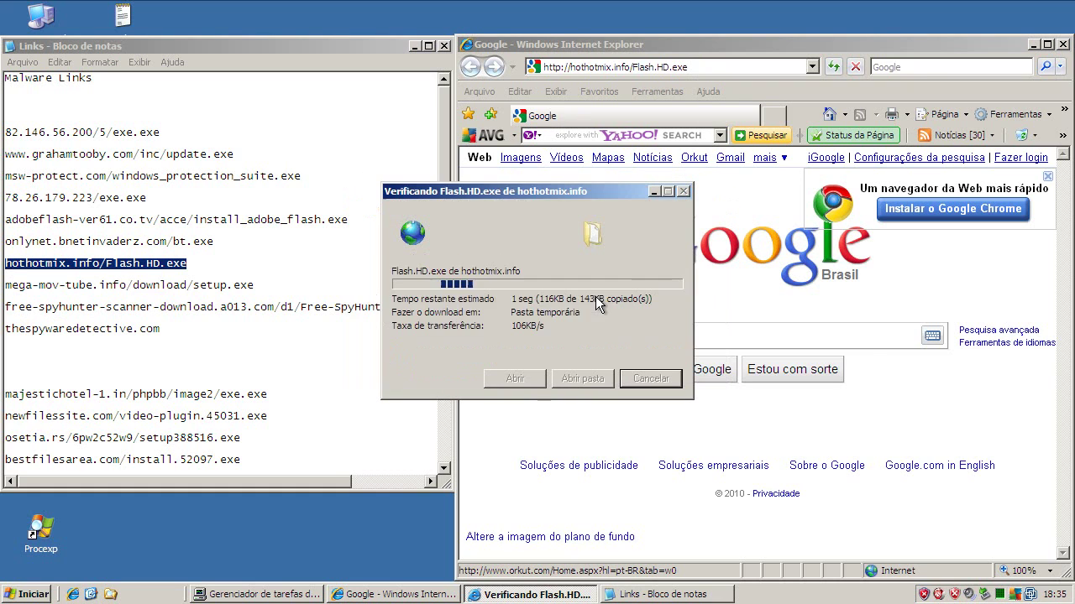
click(553, 337)
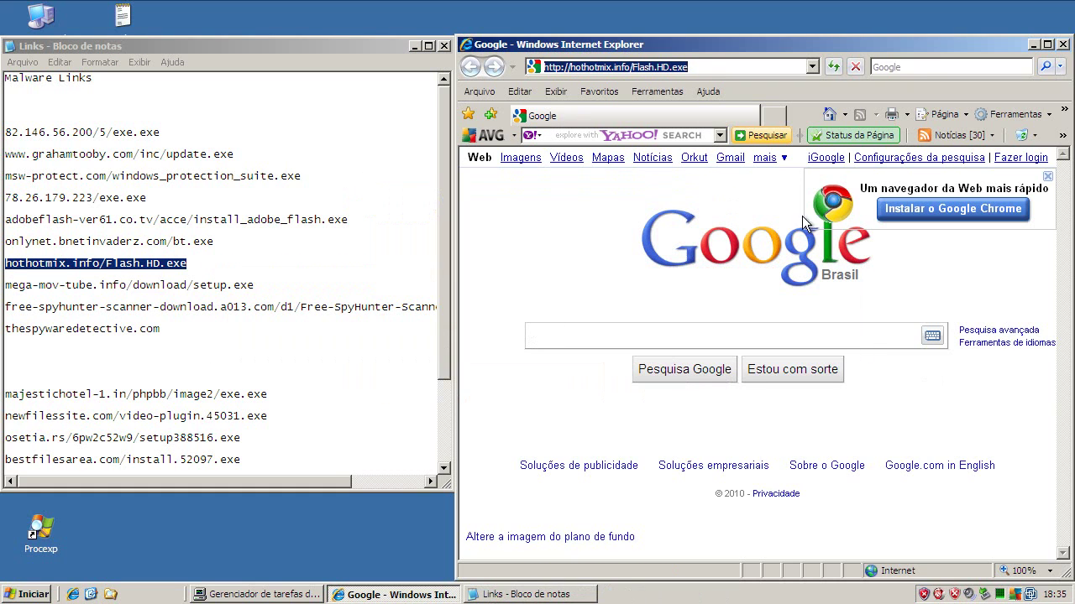
Copy the mega-mov-tube.info/download/setup.exe link from the Links file and open it in the browser
click(256, 285)
drag(256, 285, 6, 286)
right_click(25, 286)
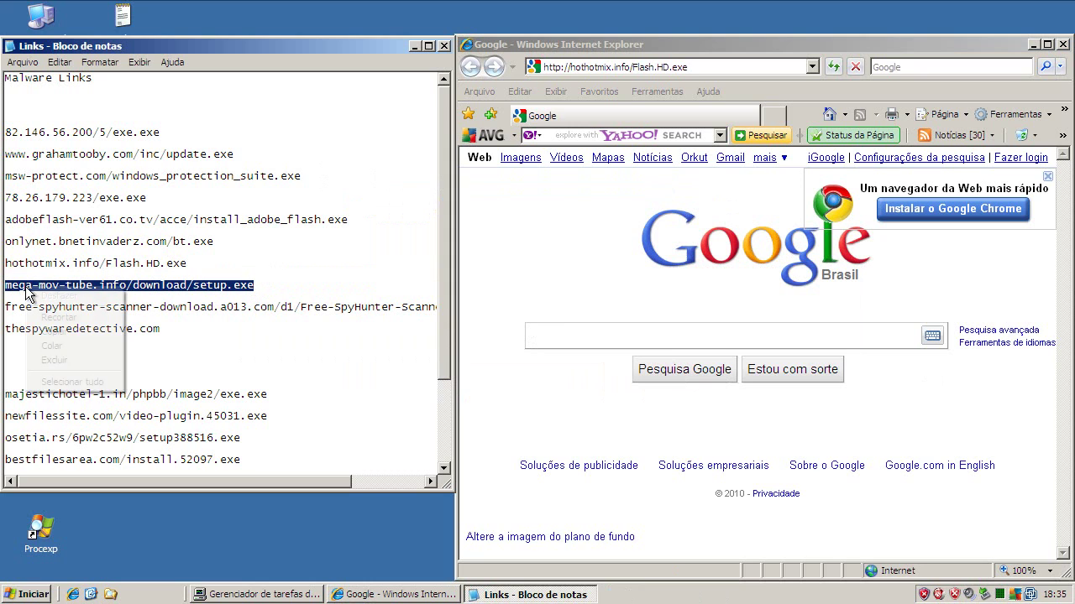
click(50, 330)
click(624, 108)
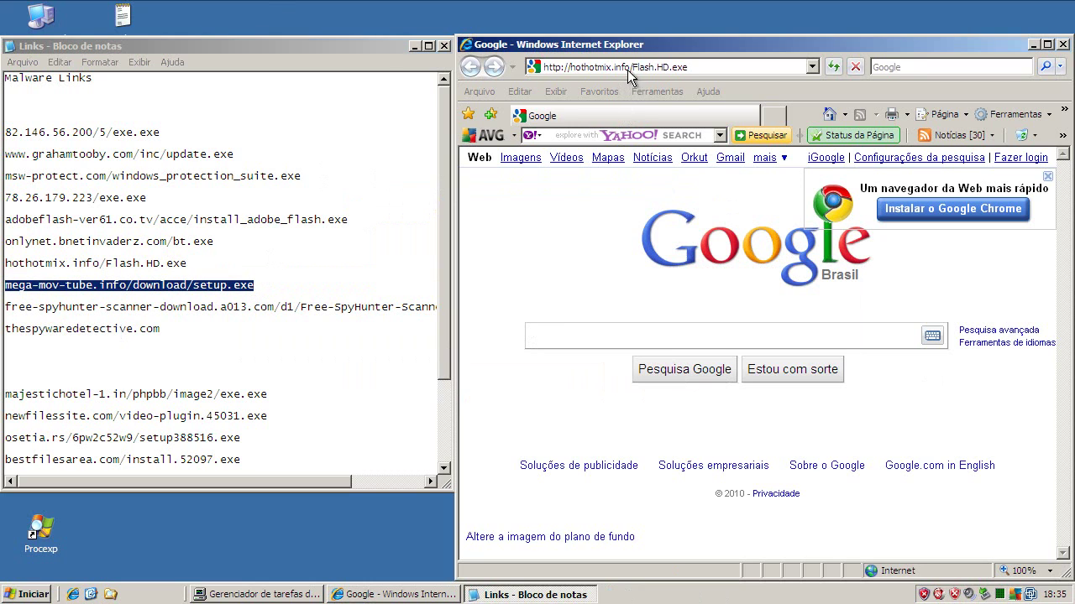
click(731, 67)
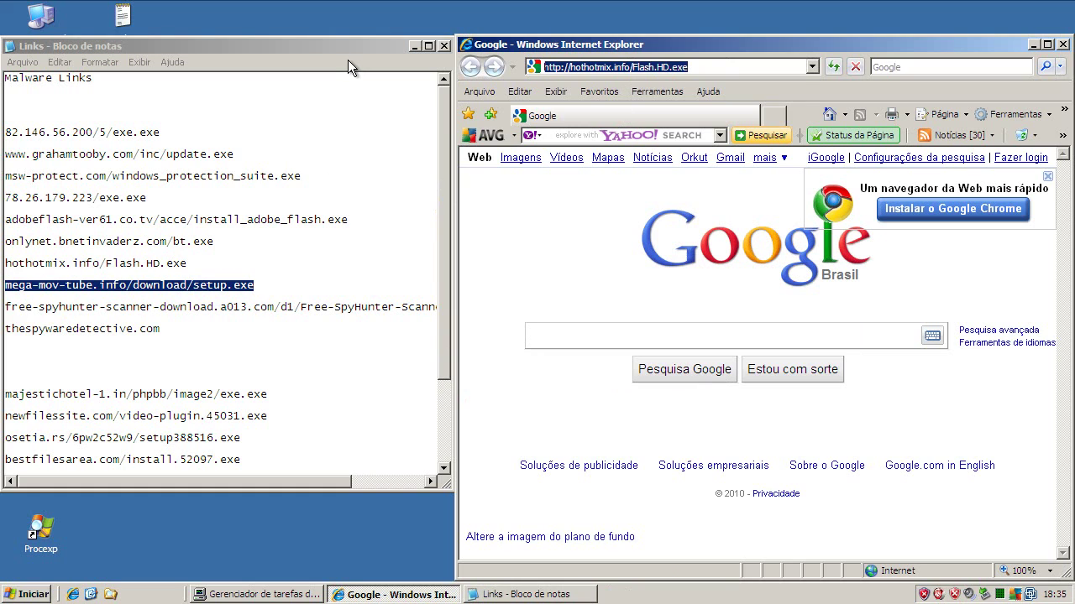
key(ctrl+v)
key(Return)
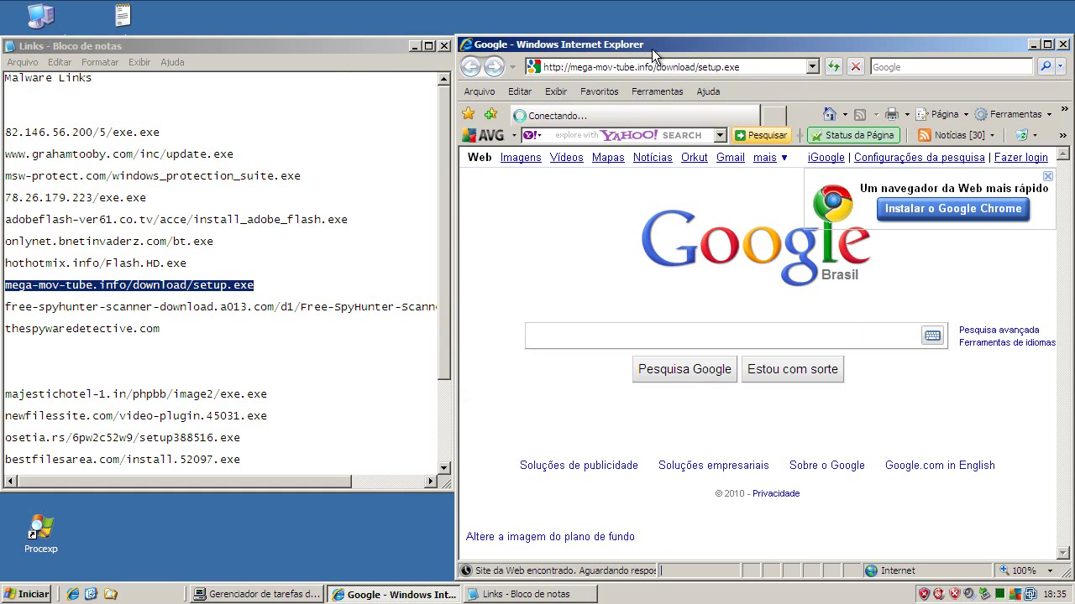
Run setup.exe from mega-mov-tube.info despite the security warnings and dismiss the access error dialog
click(513, 303)
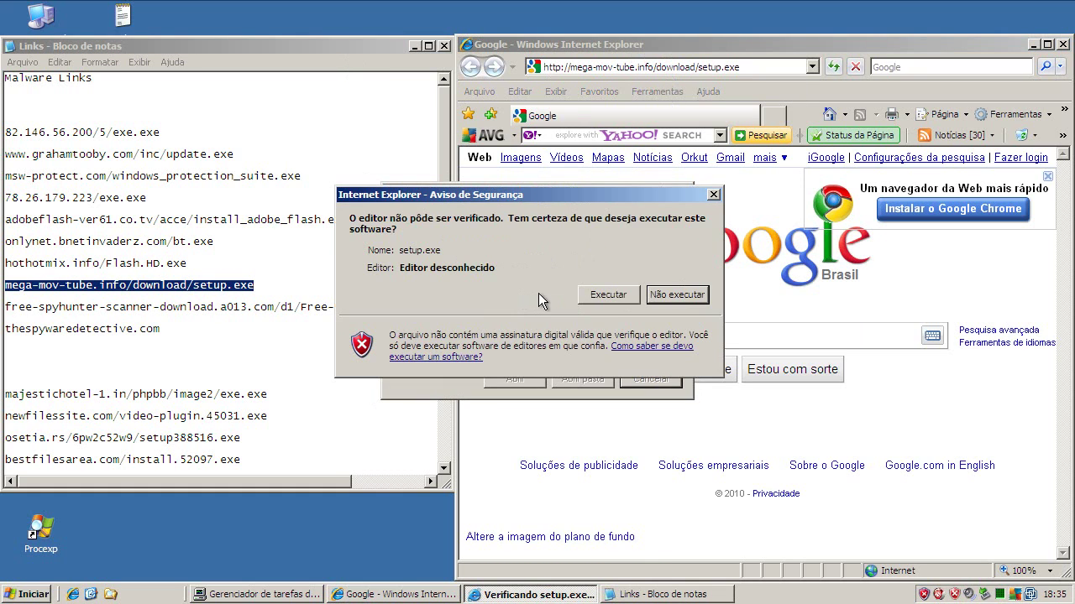
click(547, 363)
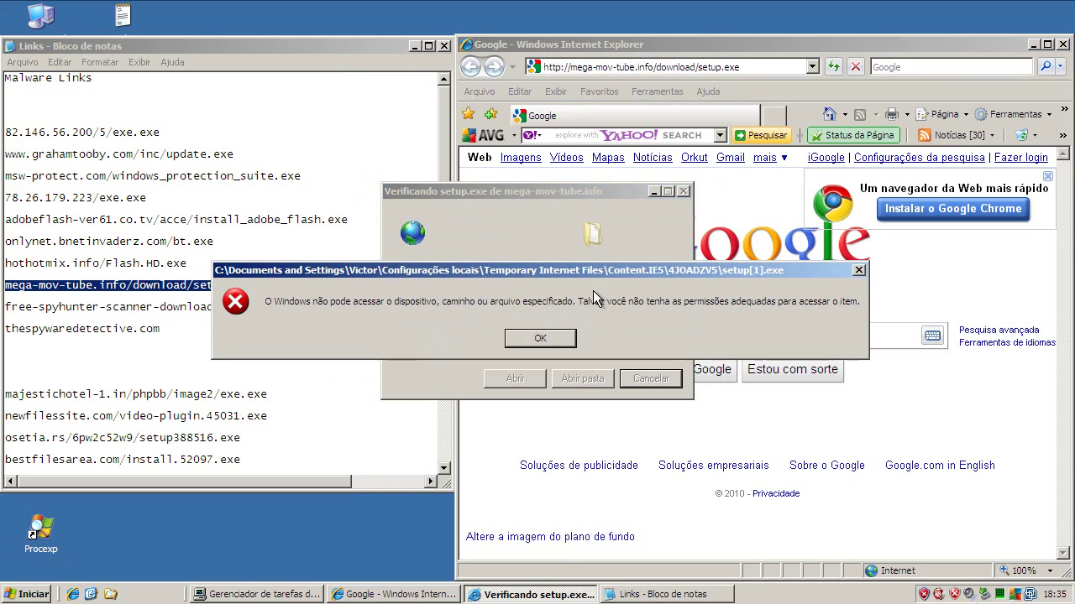
click(544, 338)
Copy the full free-spyhunter-scanner-download.a013.com link from the Links file and open it in the browser
click(364, 312)
double_click(365, 311)
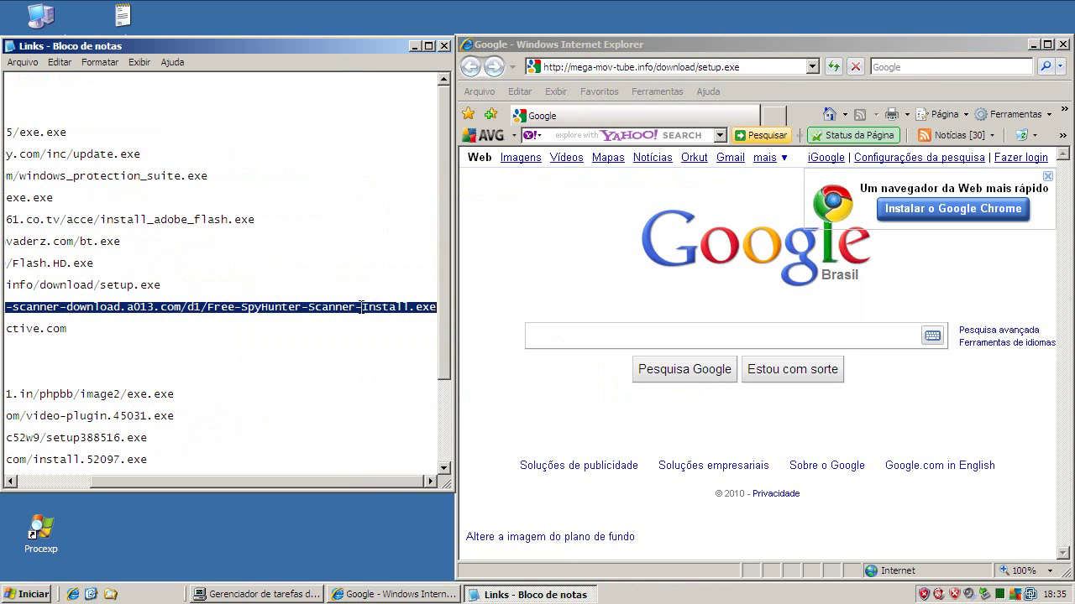
right_click(363, 310)
click(391, 356)
click(606, 69)
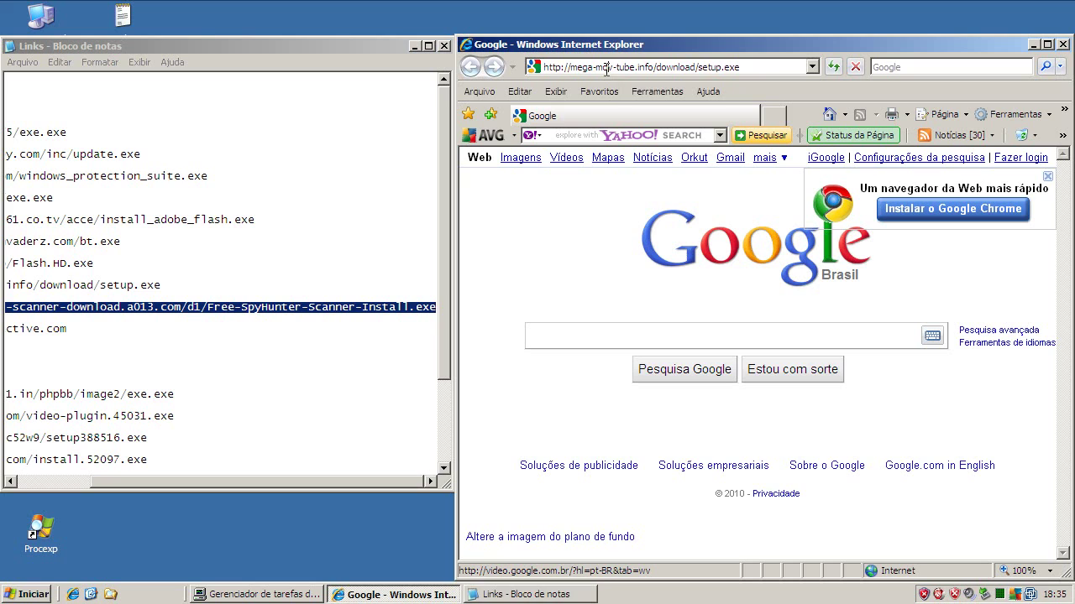
drag(757, 69, 412, 68)
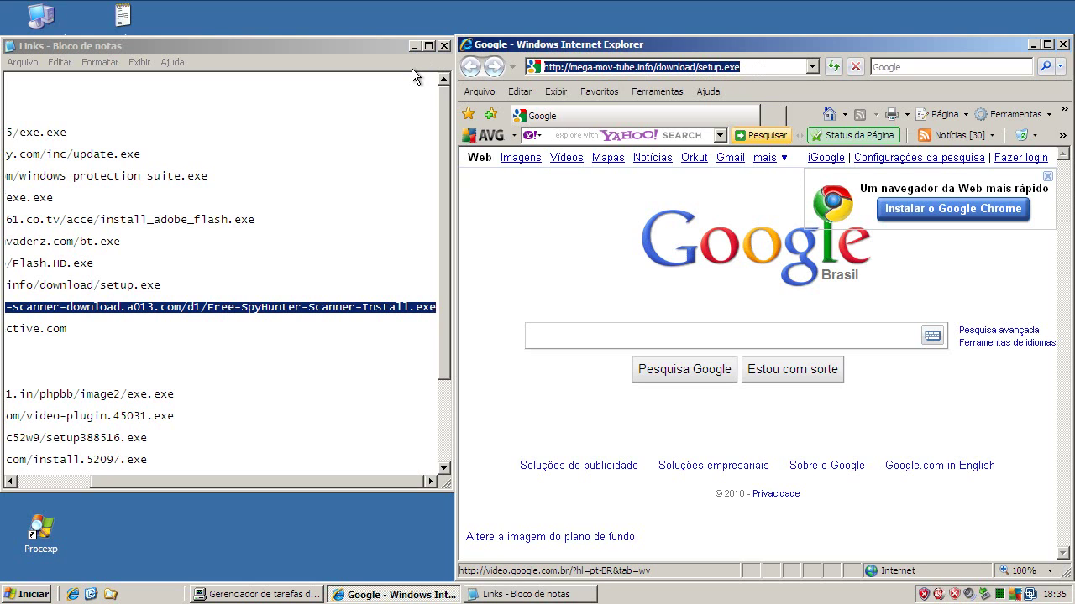
key(ctrl+v)
key(Return)
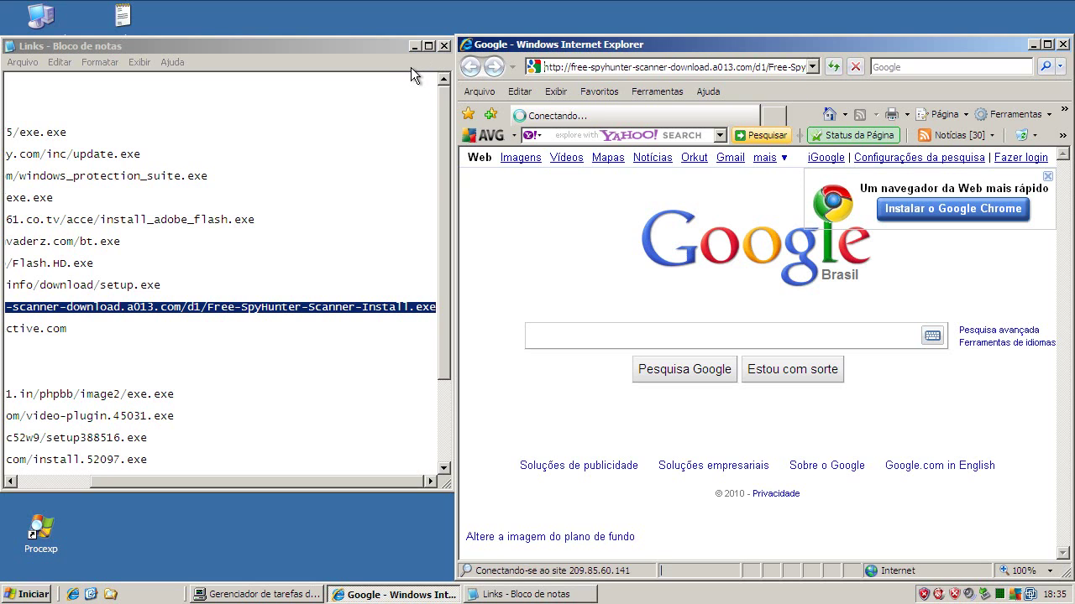
Choose to run Free-SpyHunter-Scanner-Install.exe and move its download progress window clear of the link list
drag(121, 481, 42, 481)
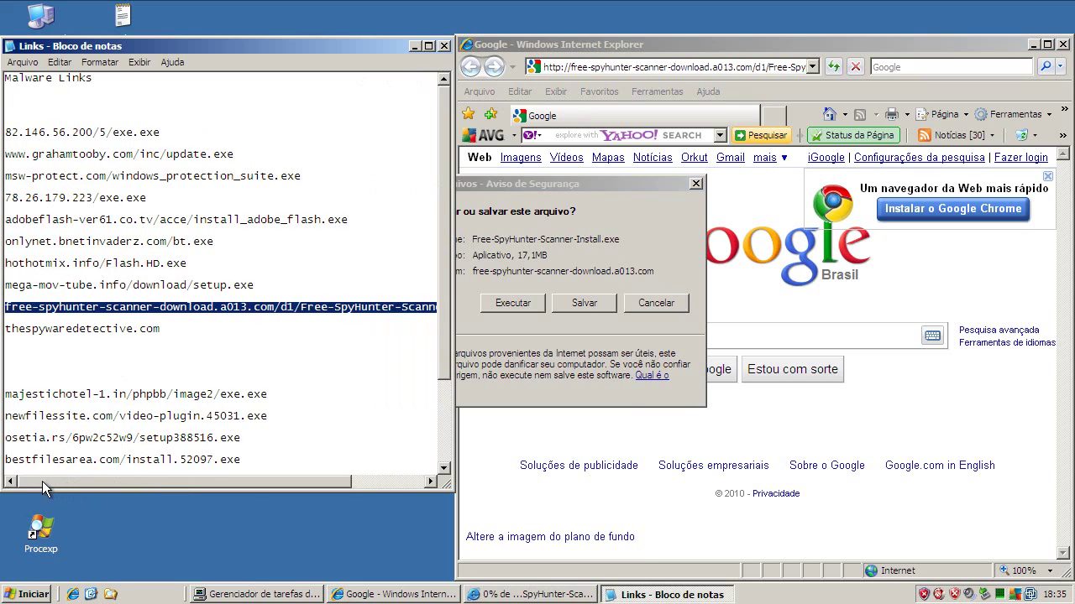
click(521, 305)
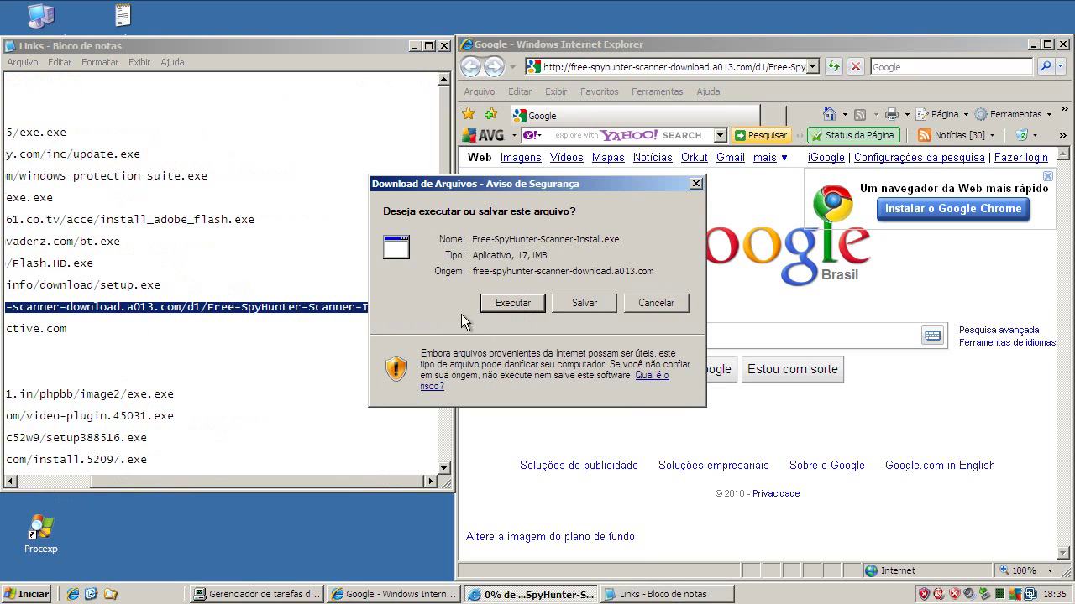
click(521, 306)
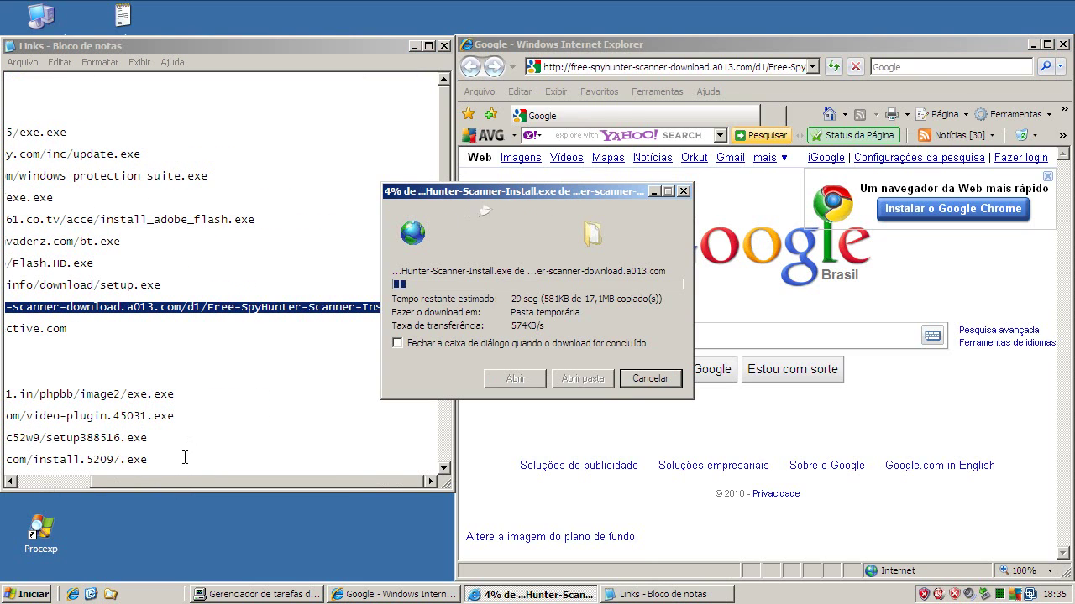
drag(184, 486, 103, 486)
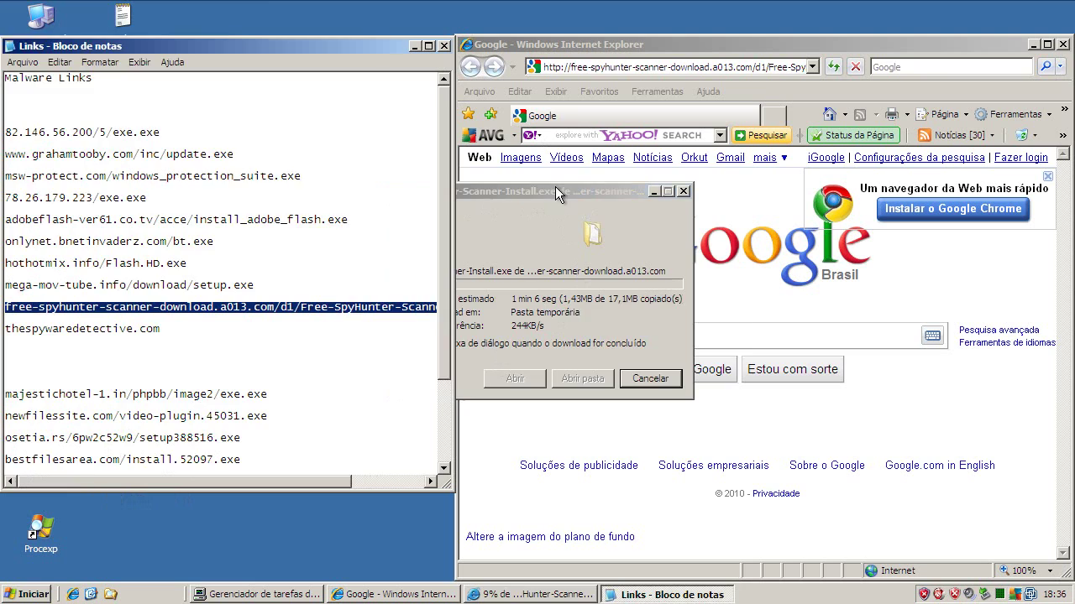
drag(555, 186, 610, 153)
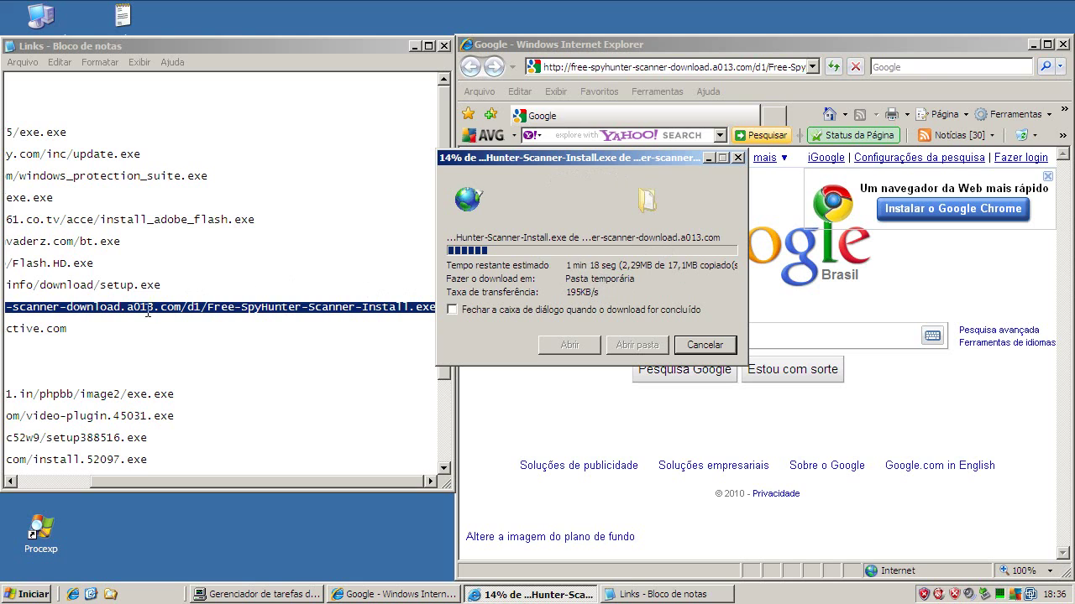
Copy the thespywaredetective.com link, minimize the download progress window and open the site in the browser
double_click(76, 332)
right_click(79, 332)
click(108, 370)
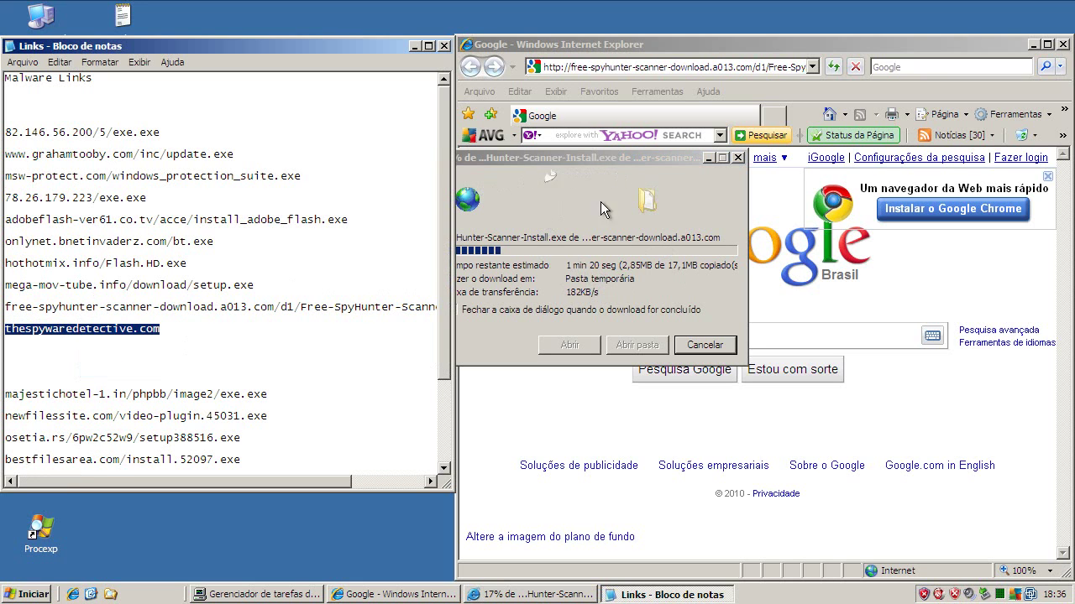
click(703, 158)
click(676, 73)
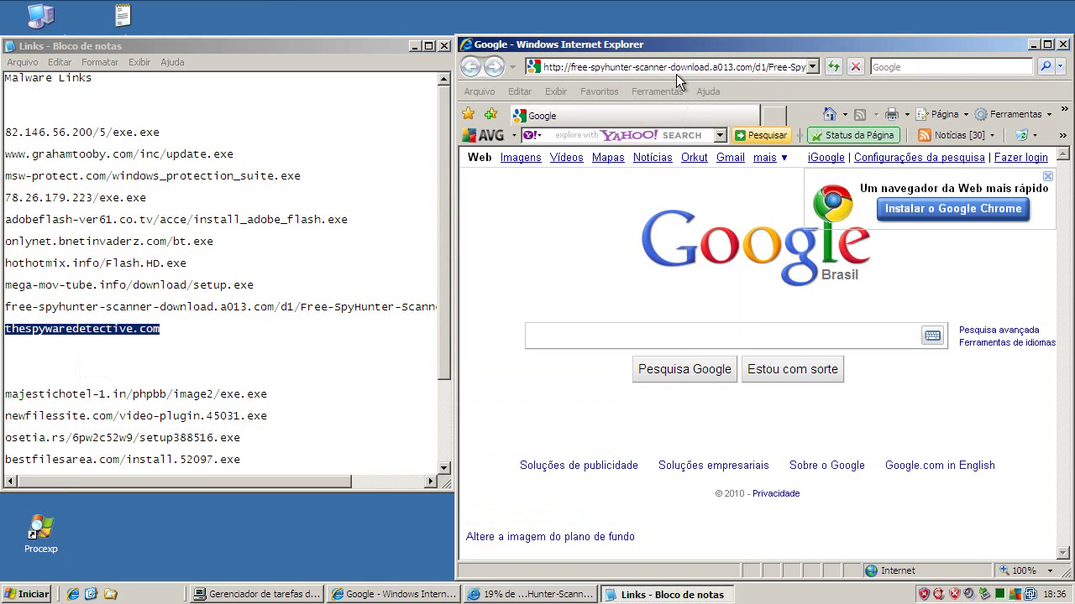
key(ctrl+v)
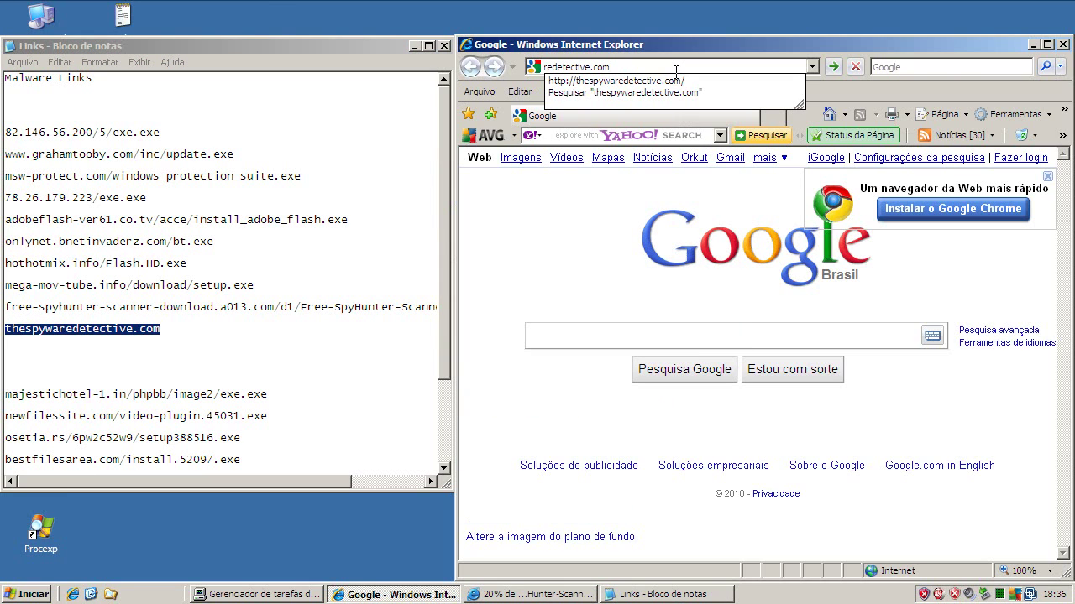
key(Return)
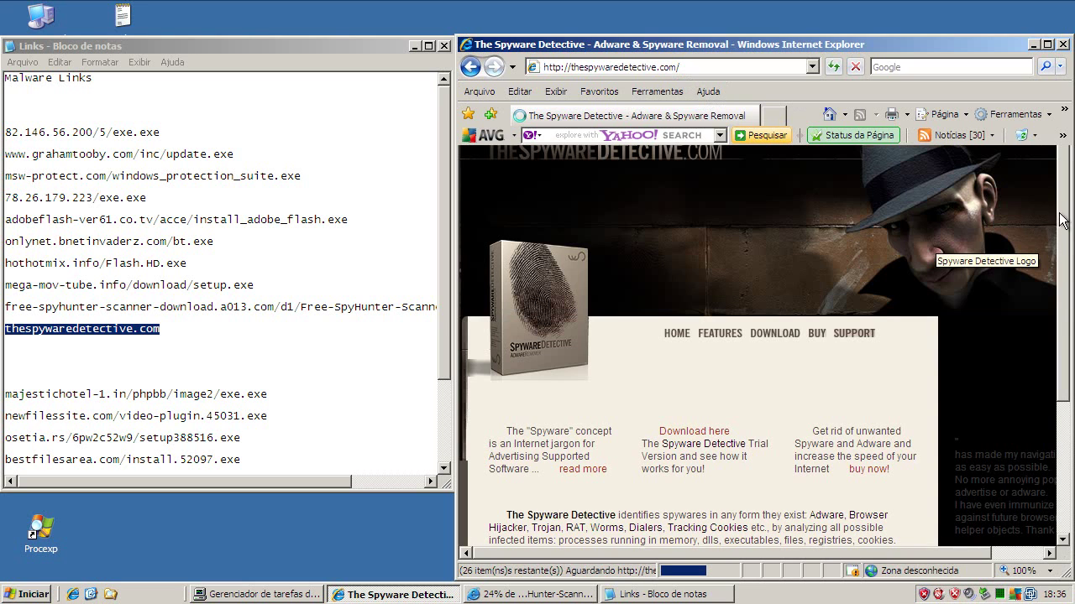
Download the free trial of The Spyware Detective and run TheSpywareDetectiveSetup.exe despite the security warnings
scroll(1066, 237, down, 1)
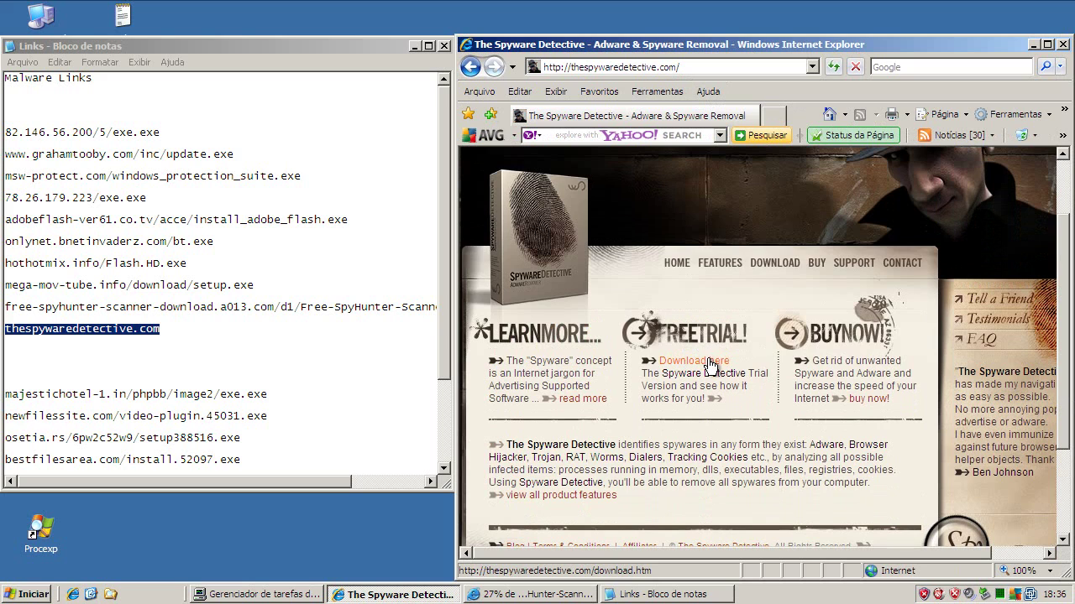
click(708, 361)
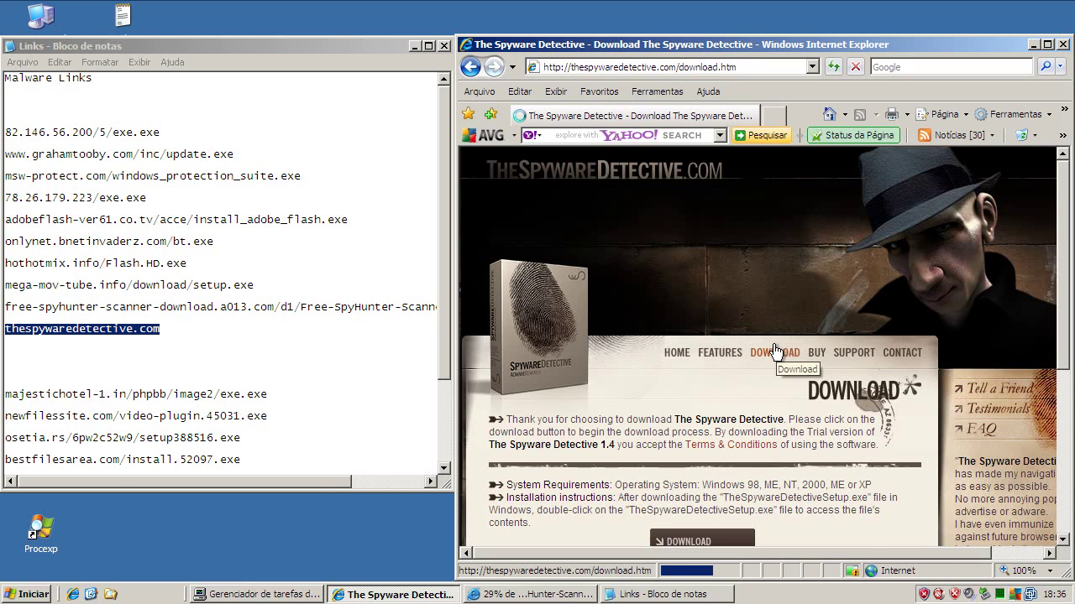
click(710, 541)
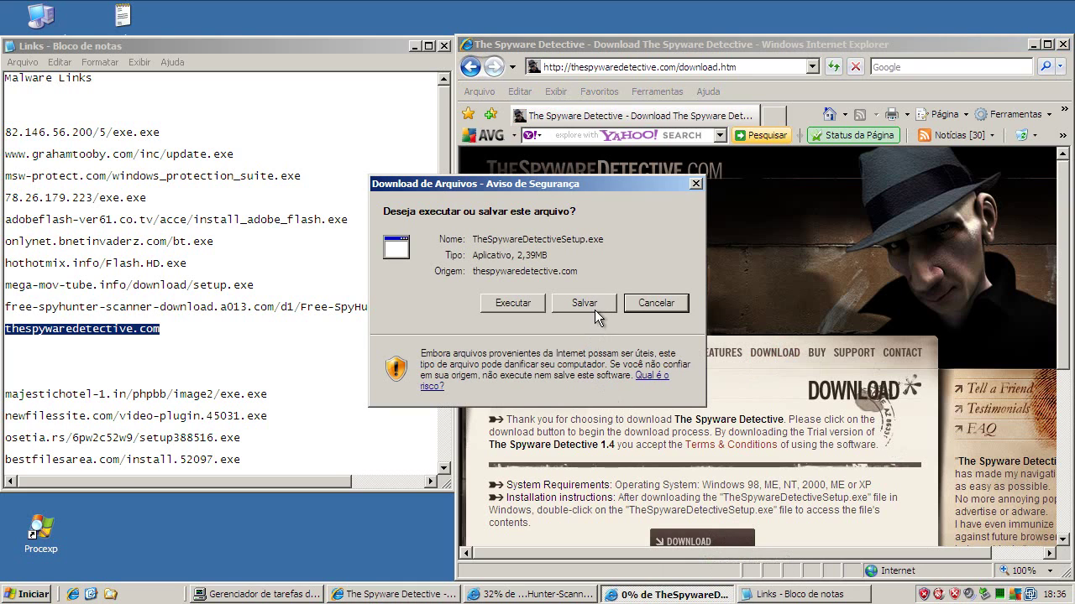
click(526, 304)
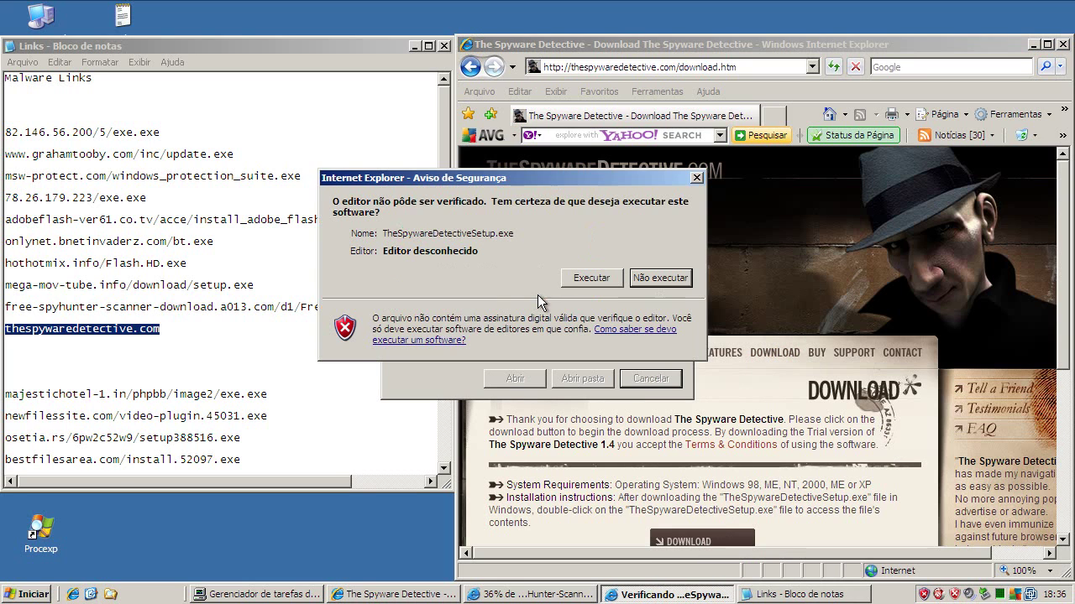
click(578, 287)
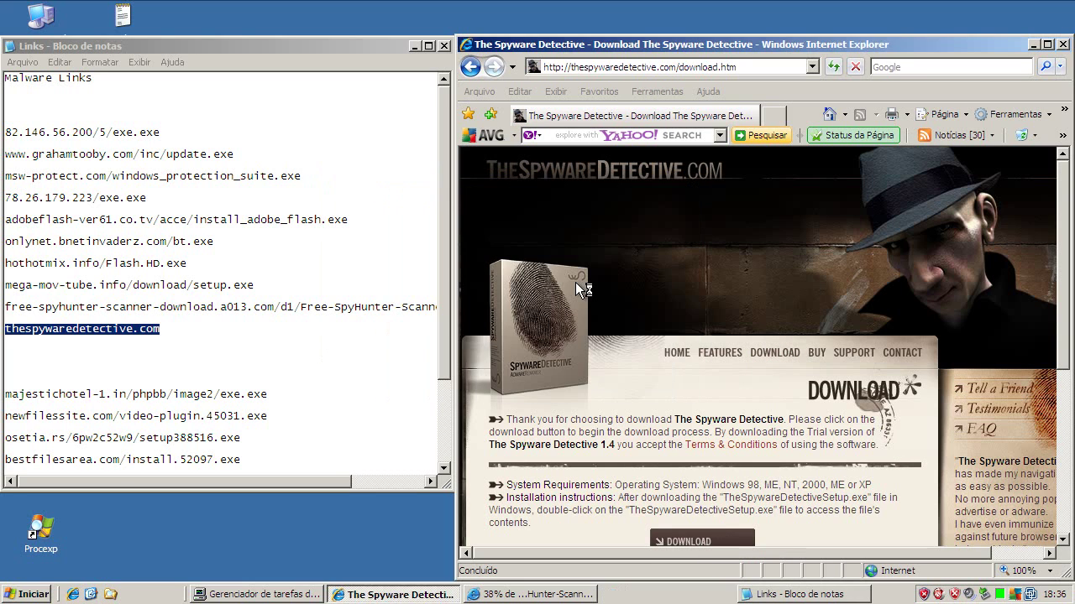
Install The Spyware Detective, accepting the license agreement and ignoring the registry write error, and finish setup with the program launch enabled
click(650, 435)
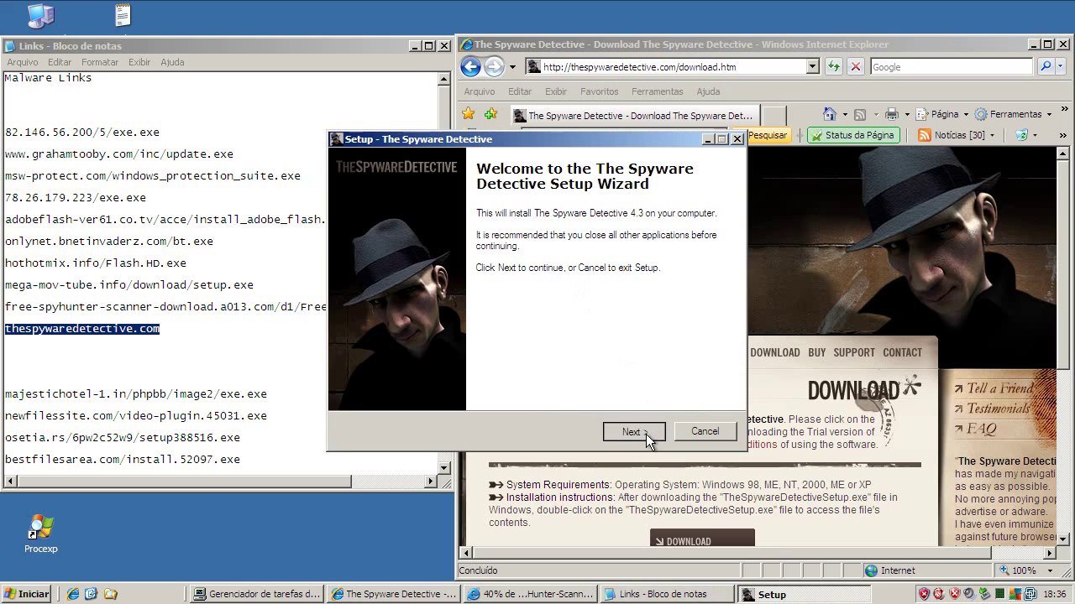
click(441, 380)
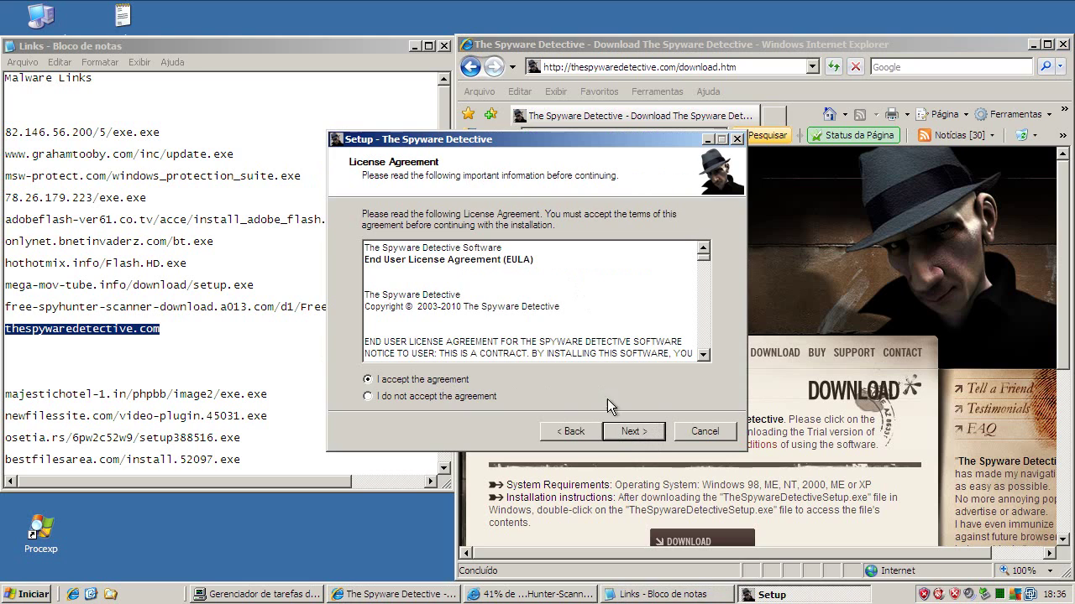
click(645, 431)
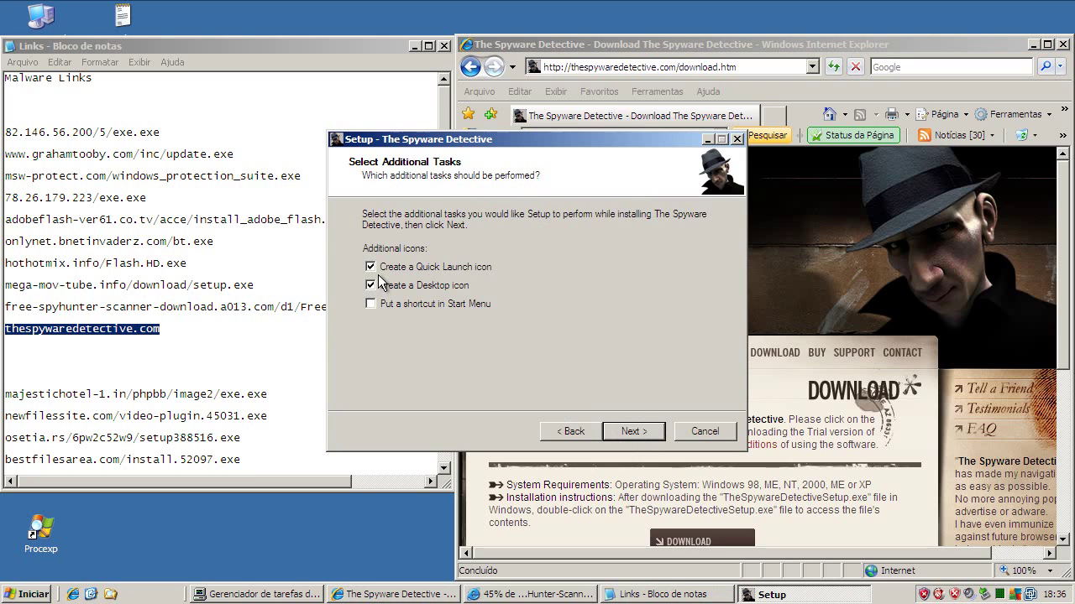
click(628, 431)
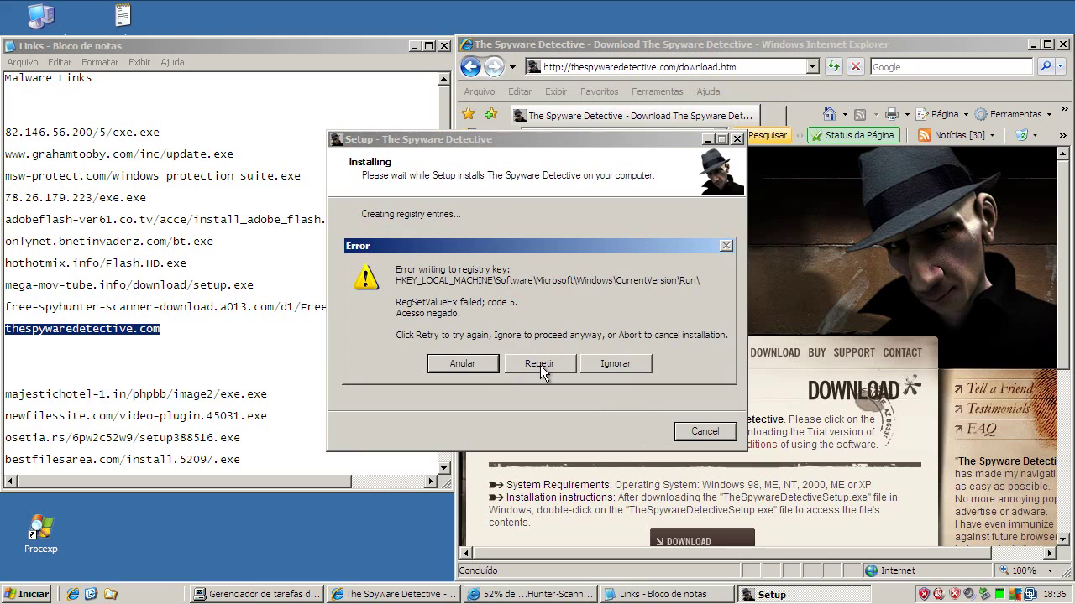
click(614, 363)
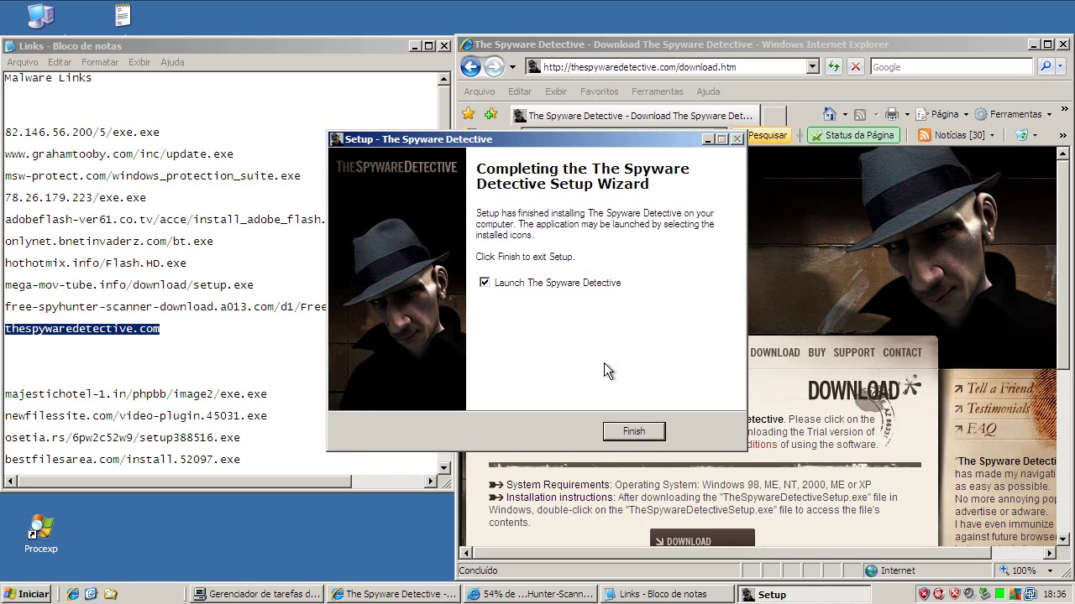
click(631, 429)
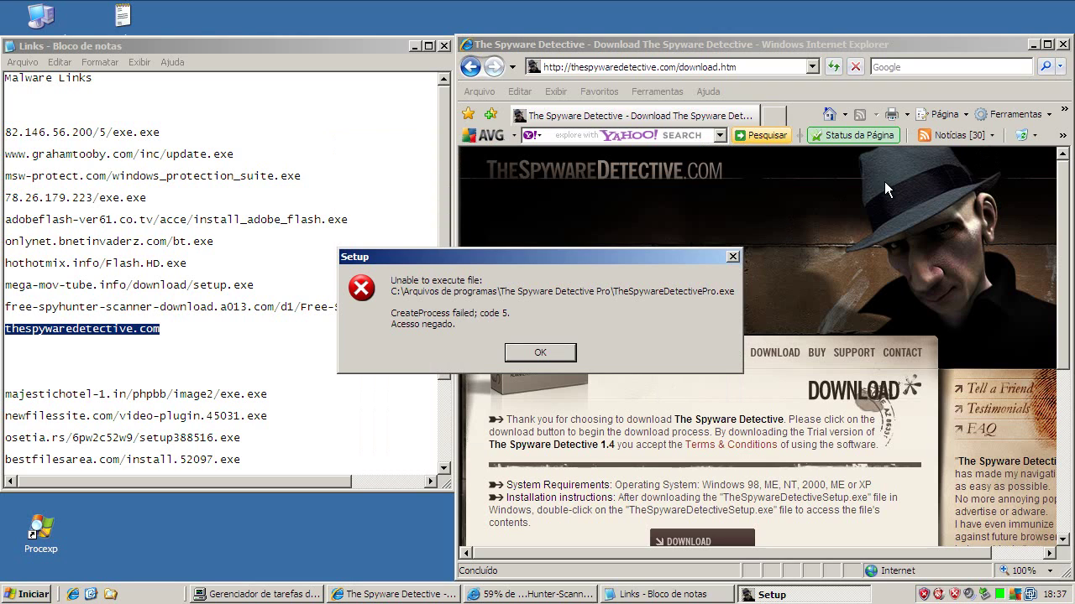
Dismiss the setup launch error, check the SpyHunter download progress, and close the Spyware Detective site and the link list
click(542, 353)
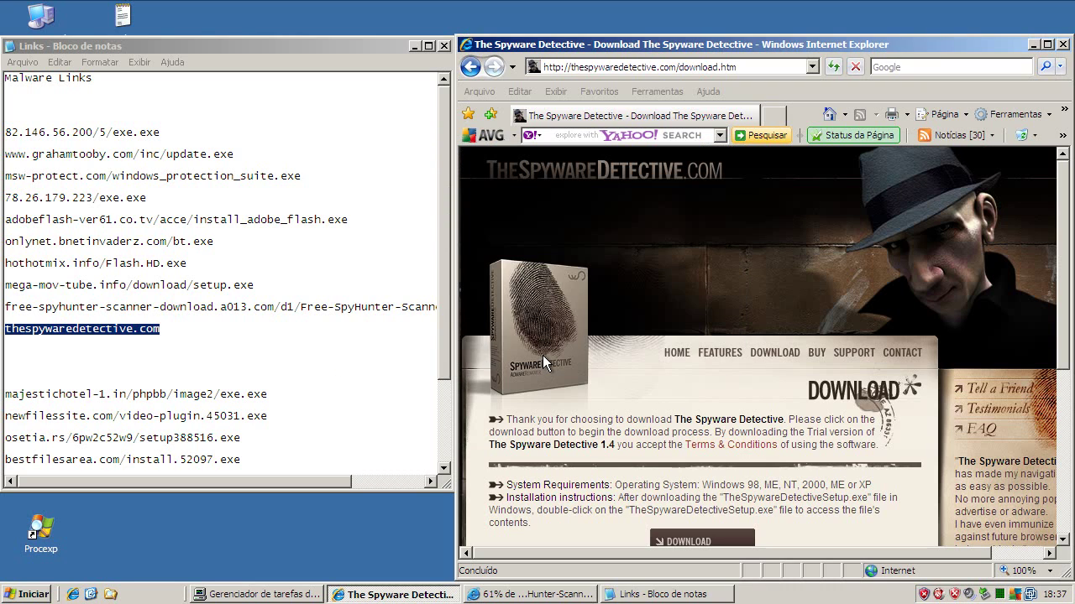
click(560, 593)
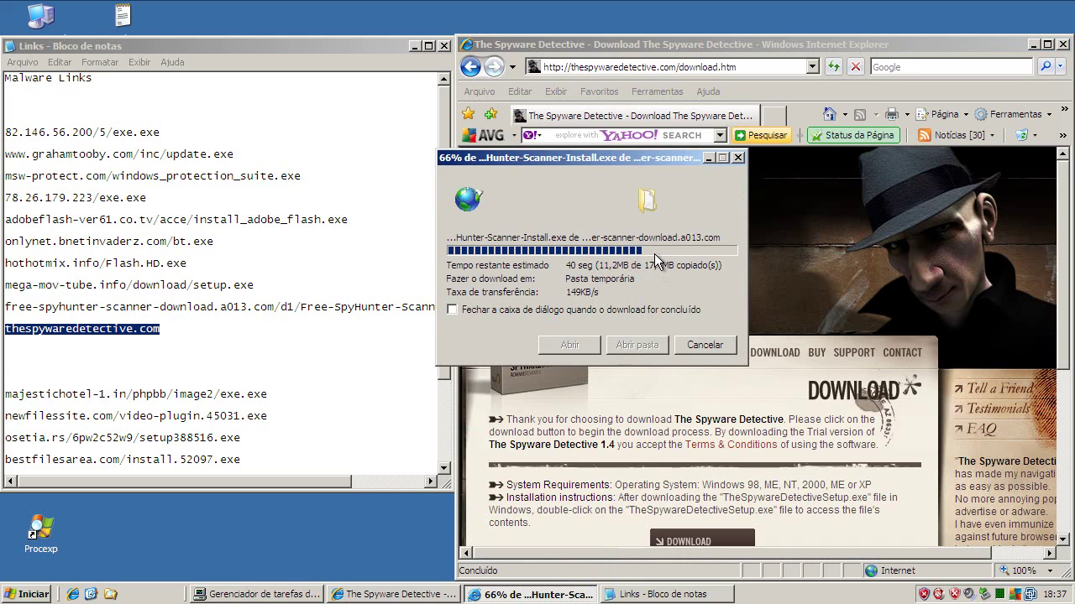
click(708, 158)
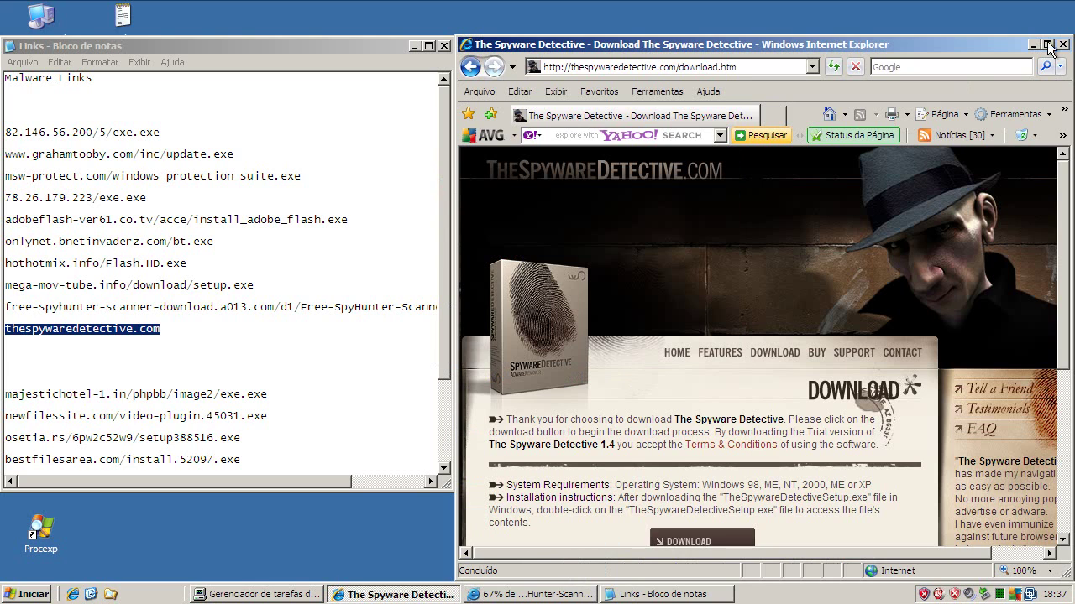
click(1062, 45)
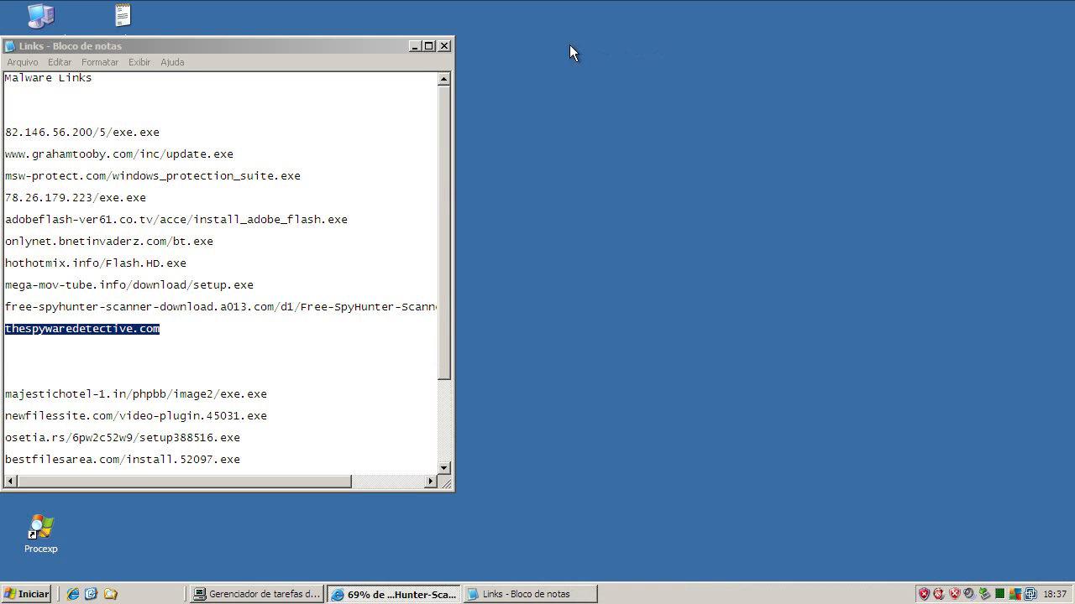
click(446, 47)
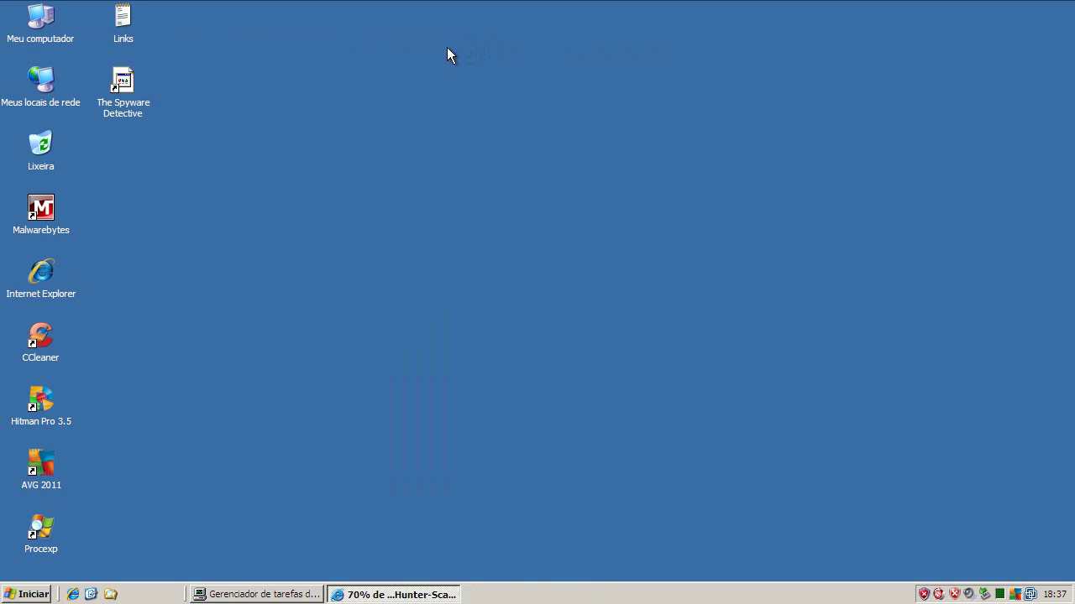
Try to launch The Spyware Detective from its desktop shortcut, dismiss the access error, and review the running processes in Task Manager
double_click(135, 92)
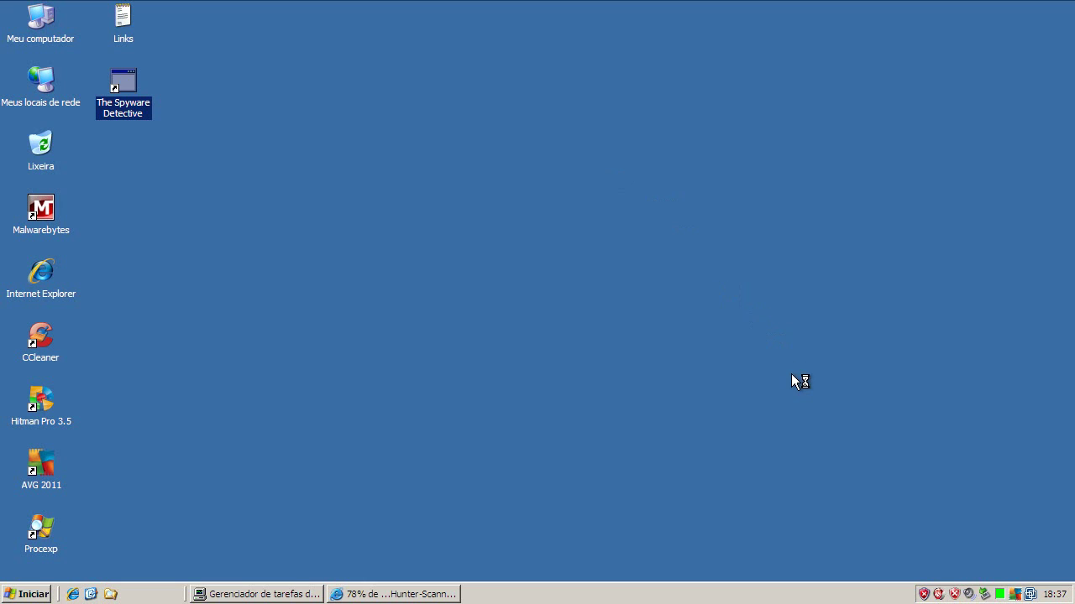
click(278, 593)
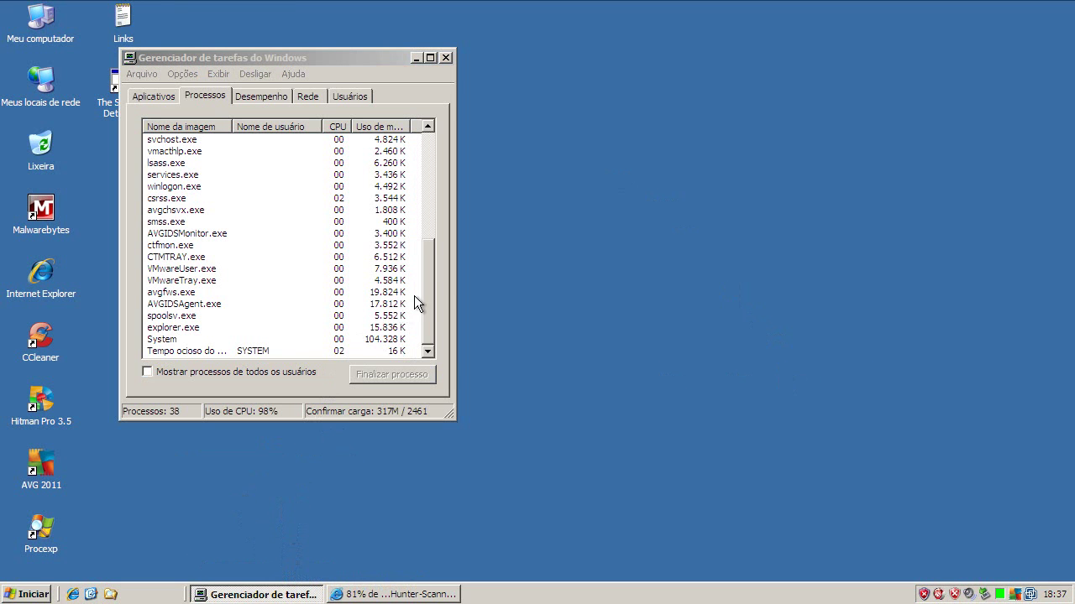
click(554, 350)
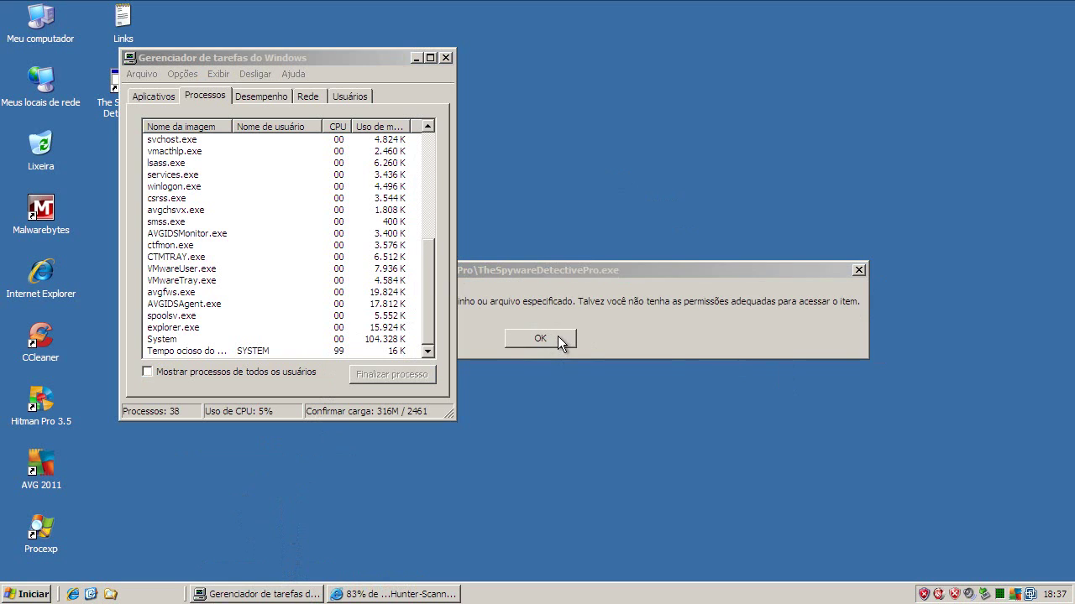
click(556, 338)
drag(430, 281, 430, 134)
click(415, 58)
Check the SpyHunter download's verification, reopen the process list, and start the SpyHunter installer with English as the language
click(426, 590)
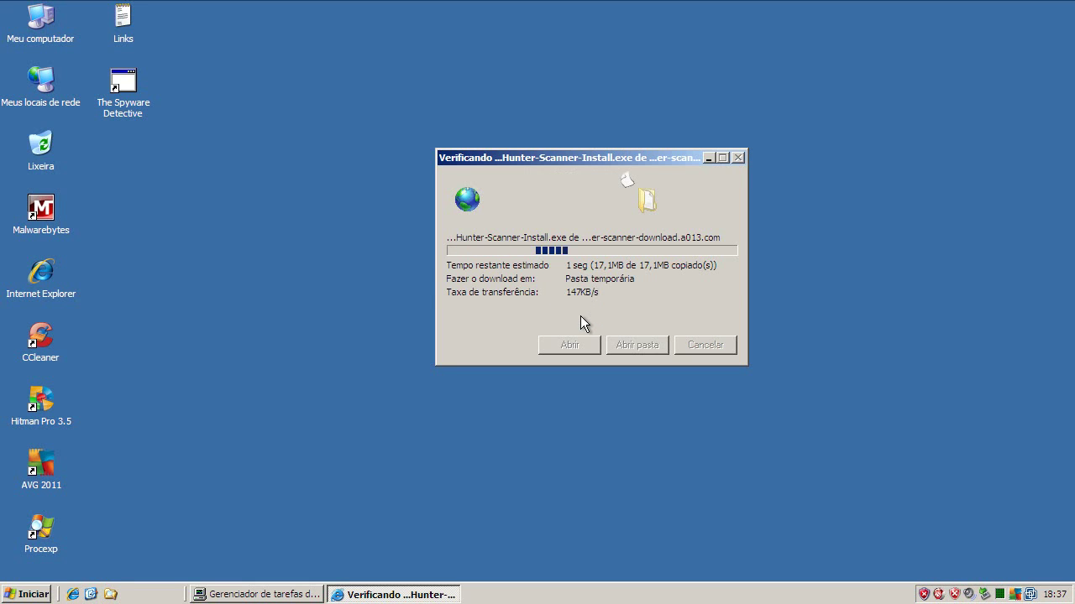
click(628, 220)
click(285, 595)
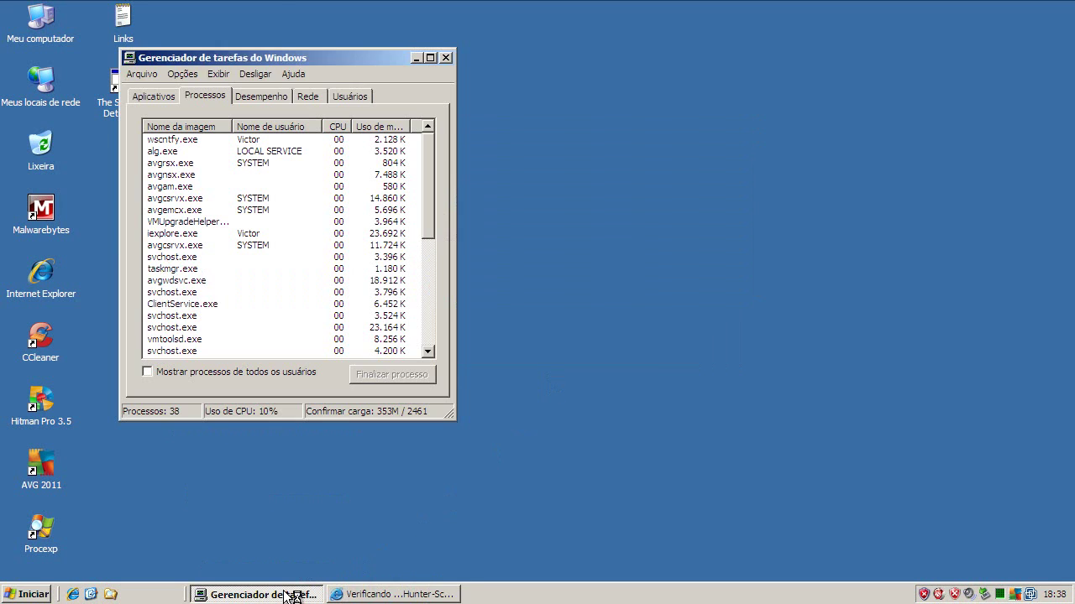
drag(529, 195, 672, 196)
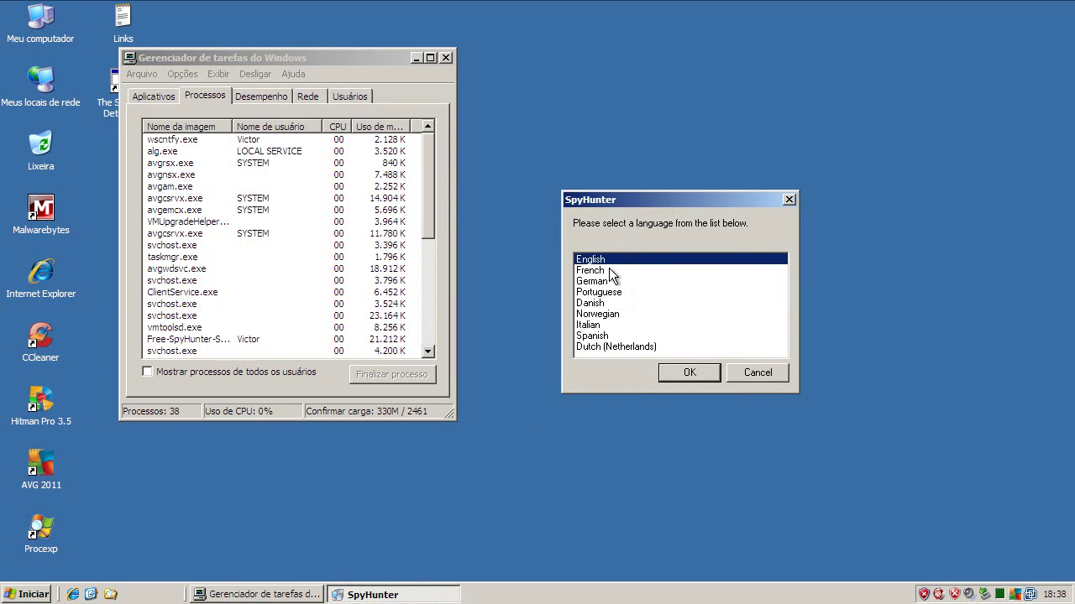
click(689, 373)
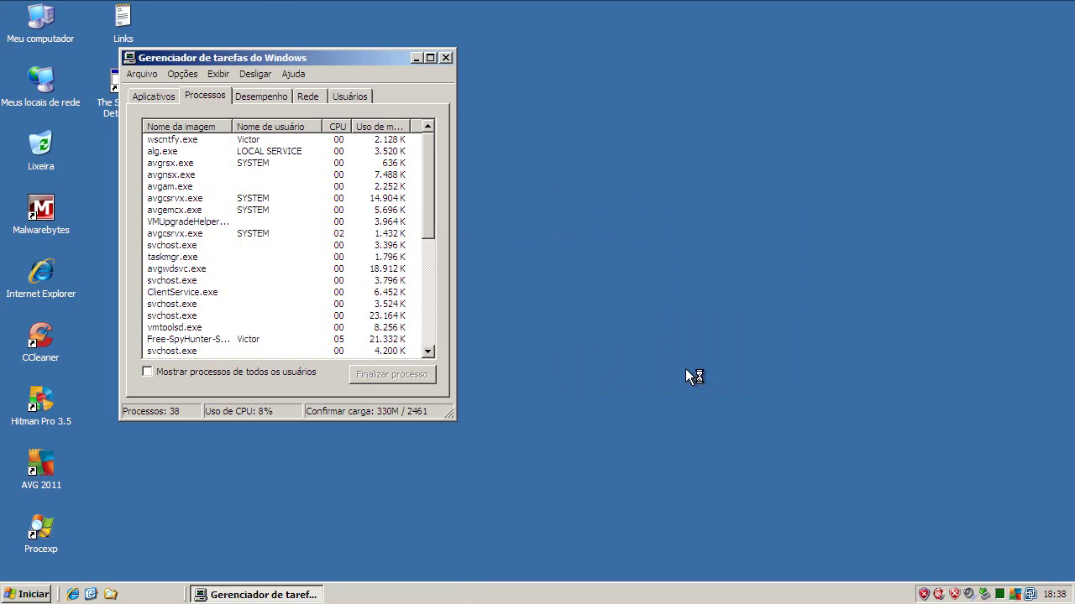
Accept the SpyHunter license agreement and start the installation
click(416, 58)
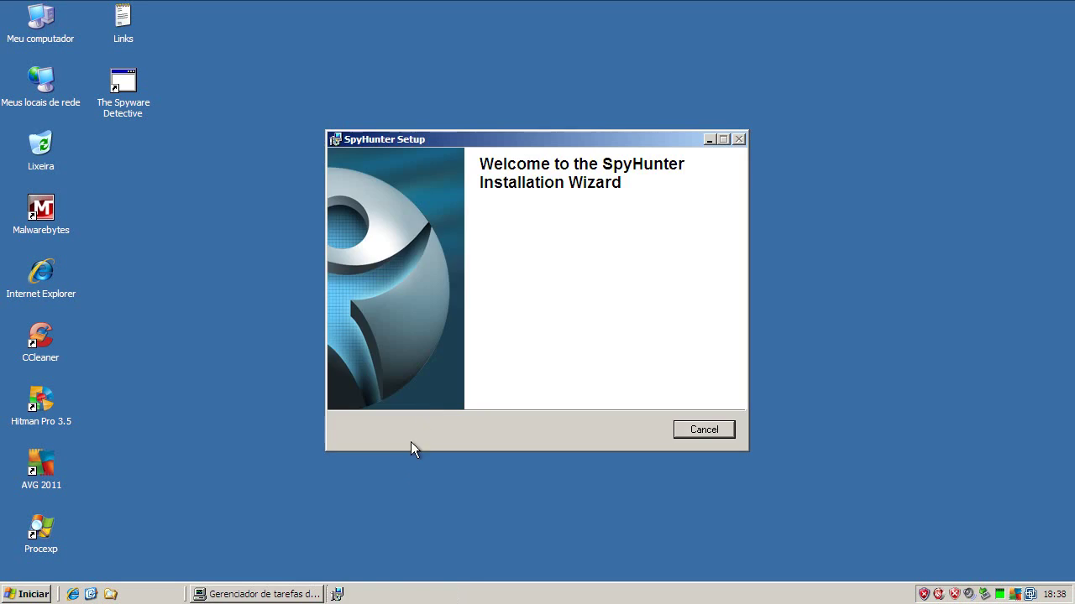
click(469, 384)
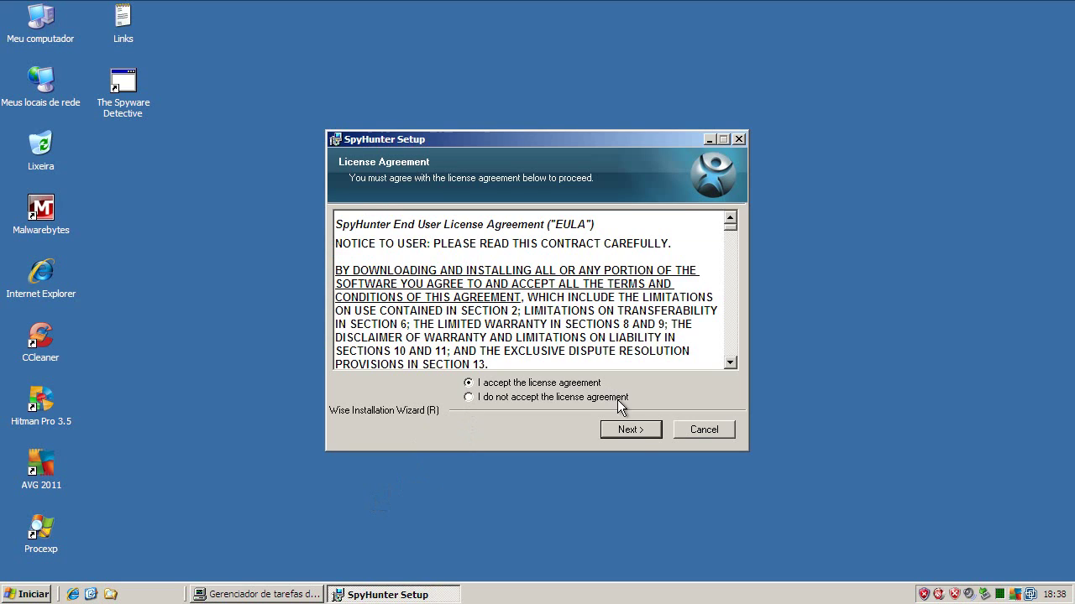
click(632, 432)
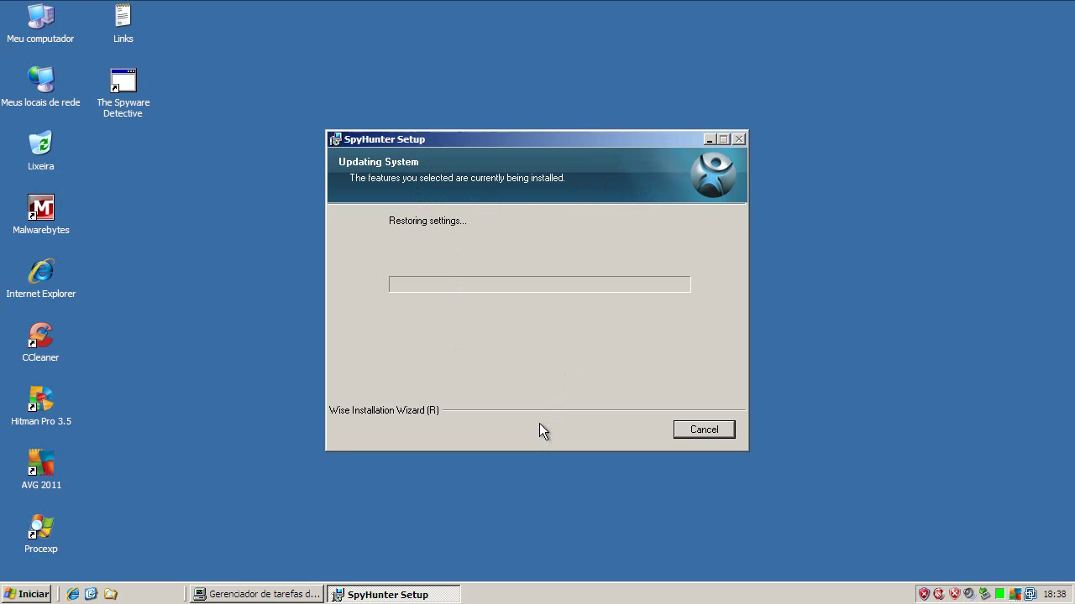
Sort the running processes by image name in Task Manager and examine the Free-SpyHunter installer's process during the installation
click(295, 594)
drag(430, 167, 433, 227)
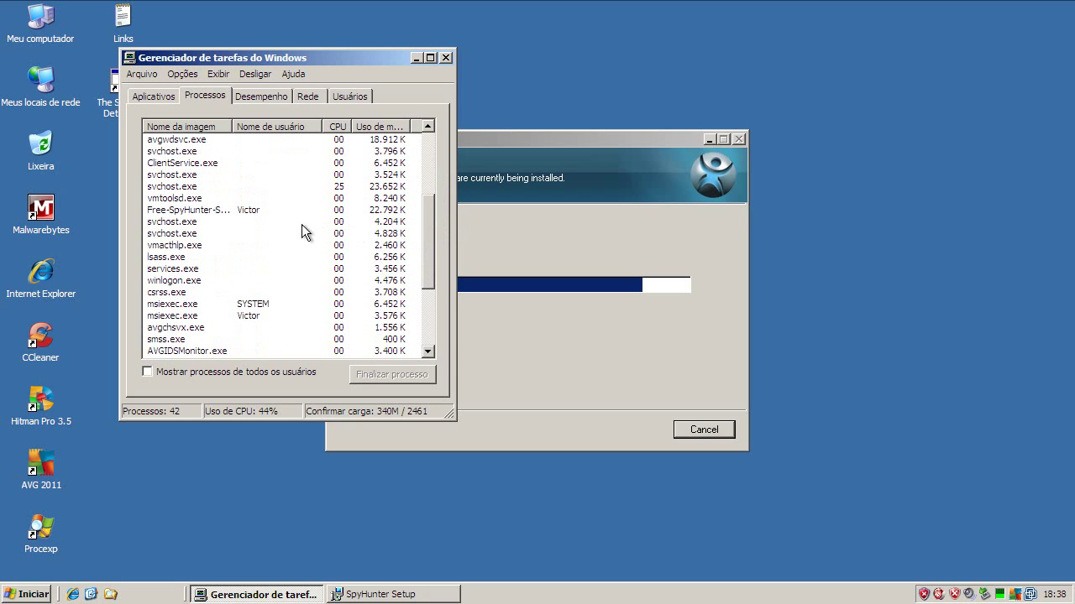
click(174, 127)
click(174, 126)
click(177, 129)
mouse_move(427, 212)
mouse_down()
mouse_move(424, 264)
mouse_move(418, 200)
mouse_up()
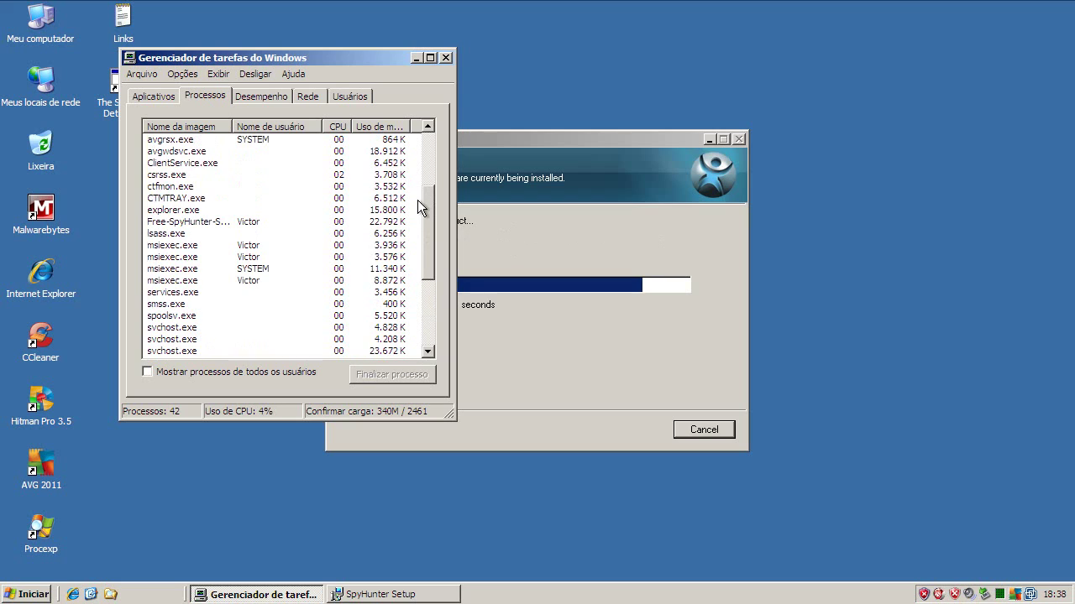
click(185, 223)
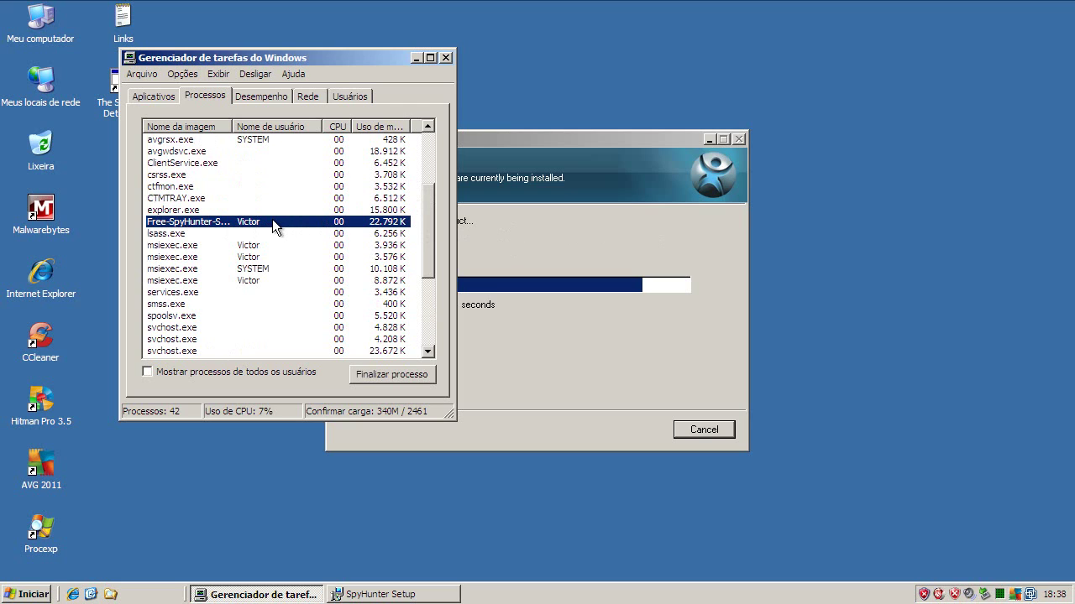
click(414, 57)
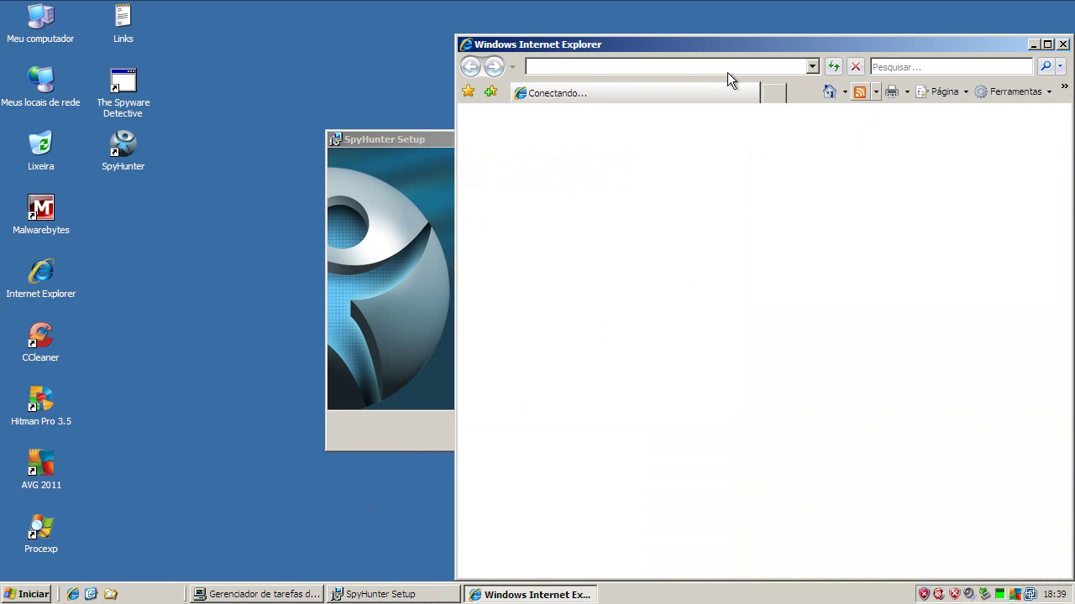
Close SpyHunter's homepage protection prompt without accepting it and cancel its definitions update
click(401, 136)
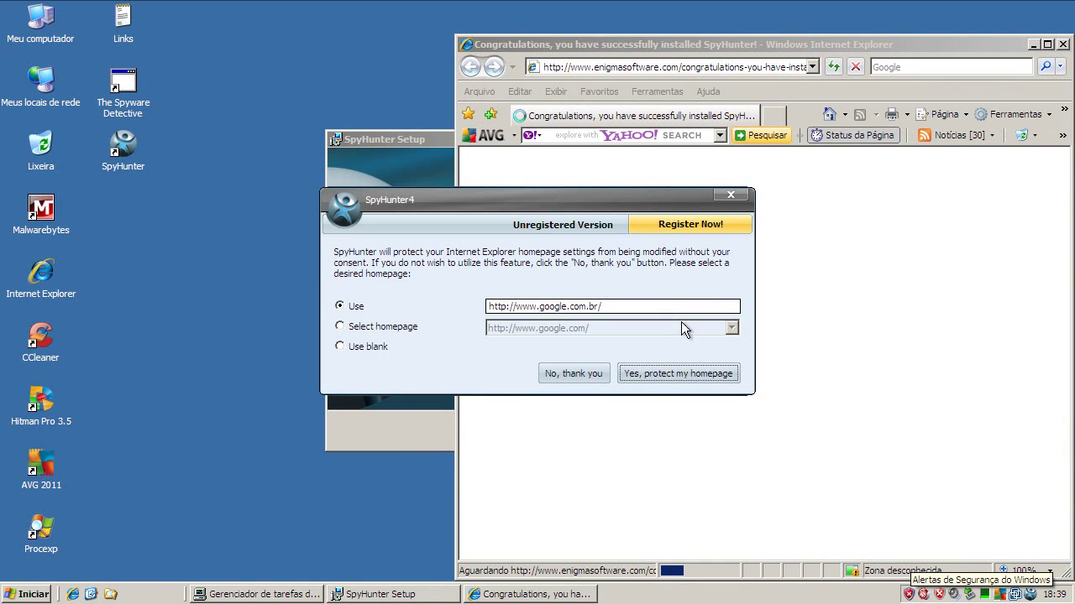
click(730, 194)
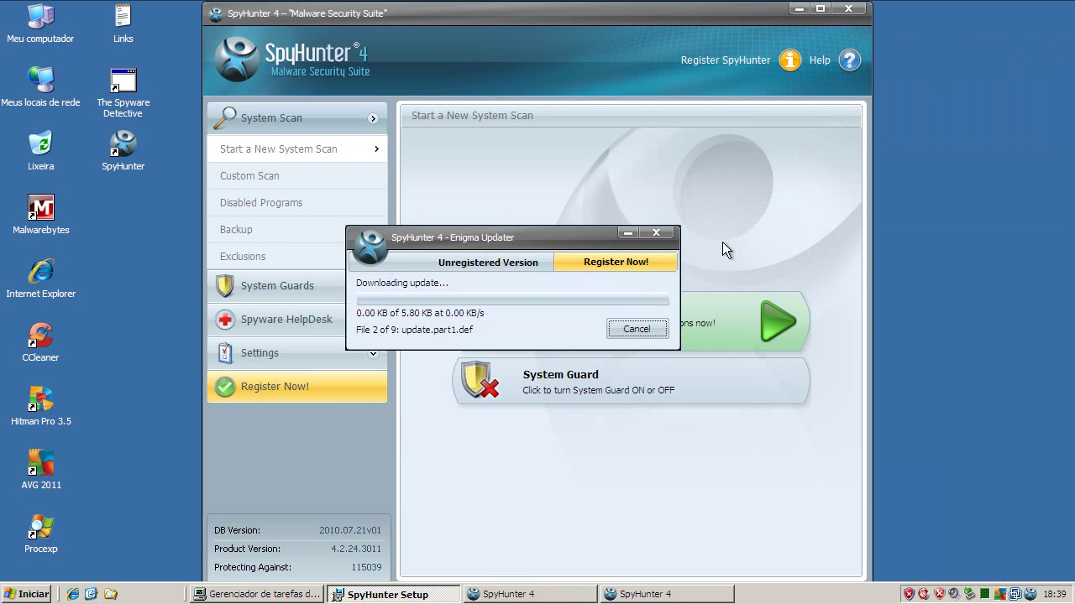
click(646, 330)
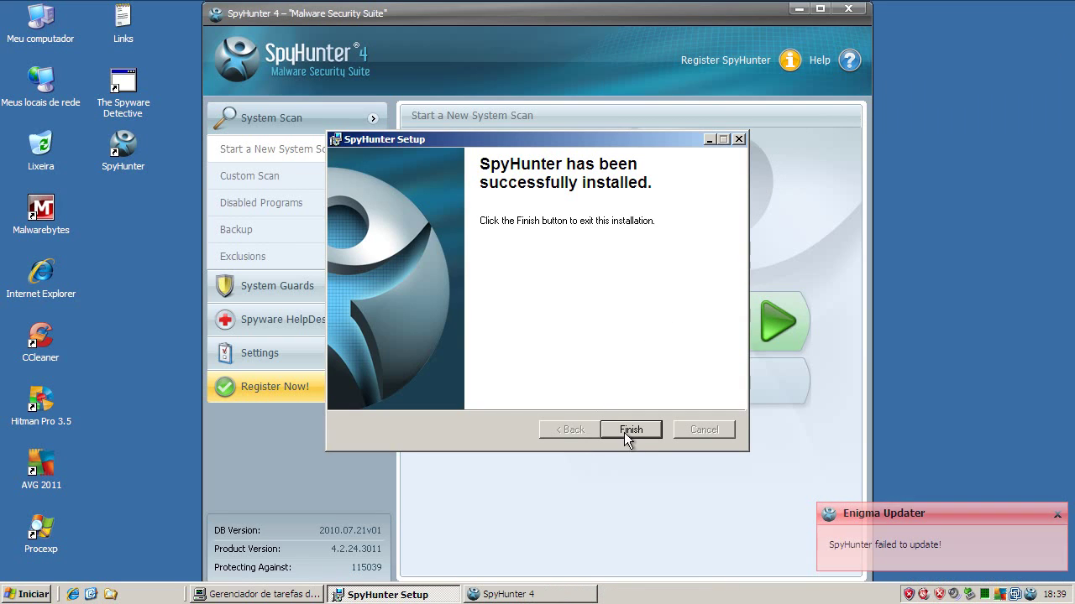
Finish the SpyHunter setup, and close the SpyHunter 4 window and its updater notification
click(632, 430)
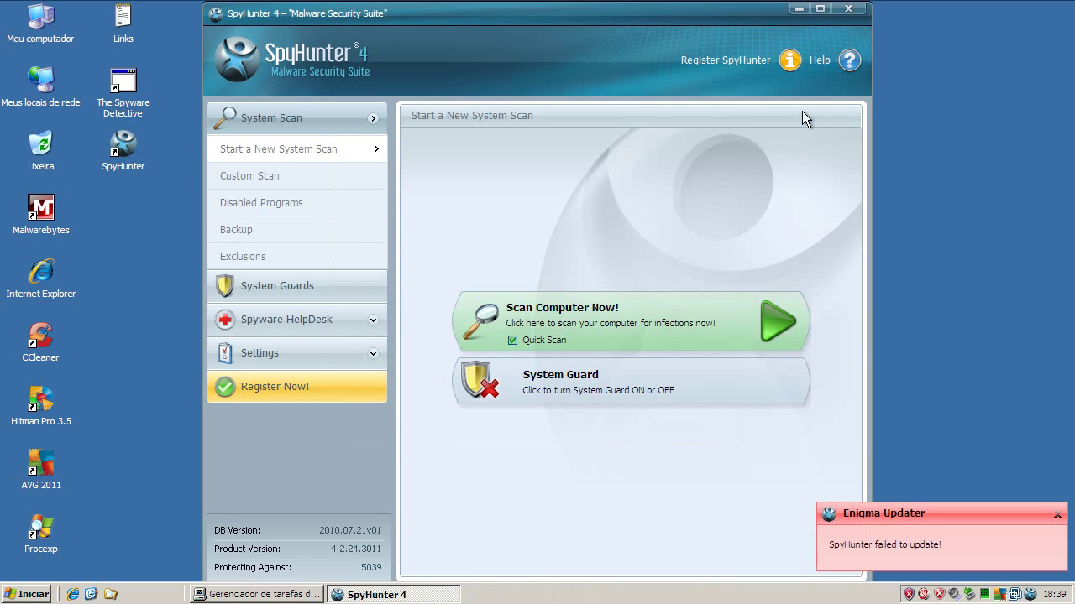
click(848, 10)
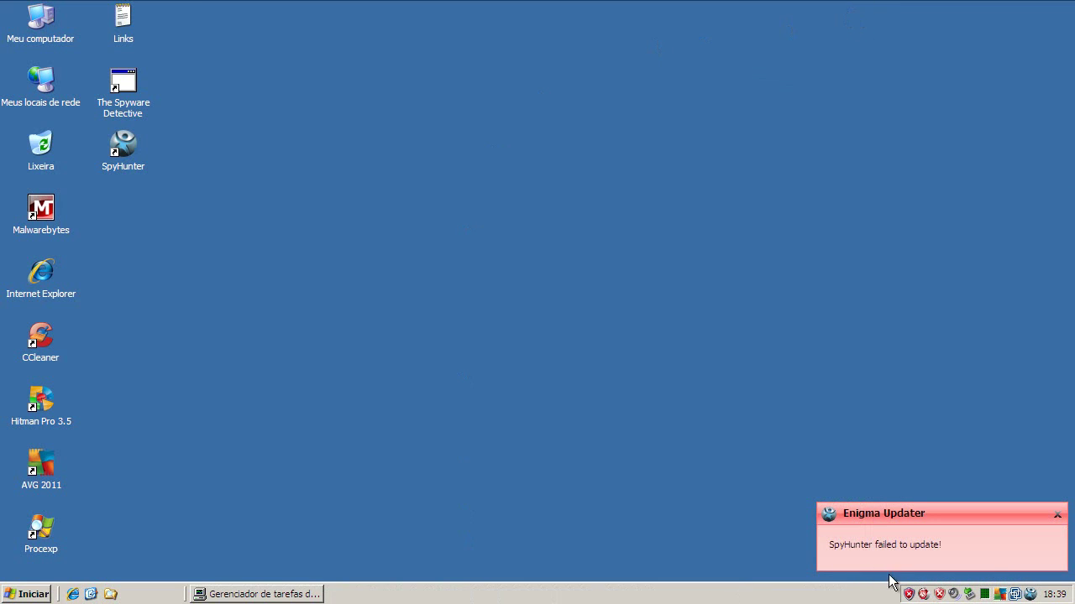
click(1057, 515)
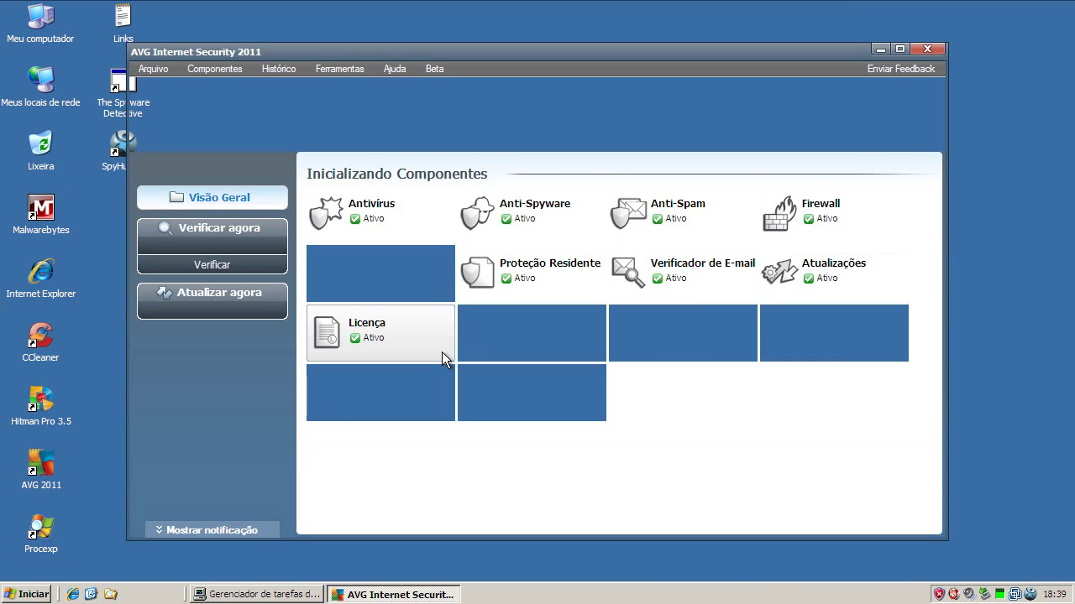
Run an Anti-Rootkit scan in AVG Internet Security 2011, then close its results and the AVG window
click(247, 243)
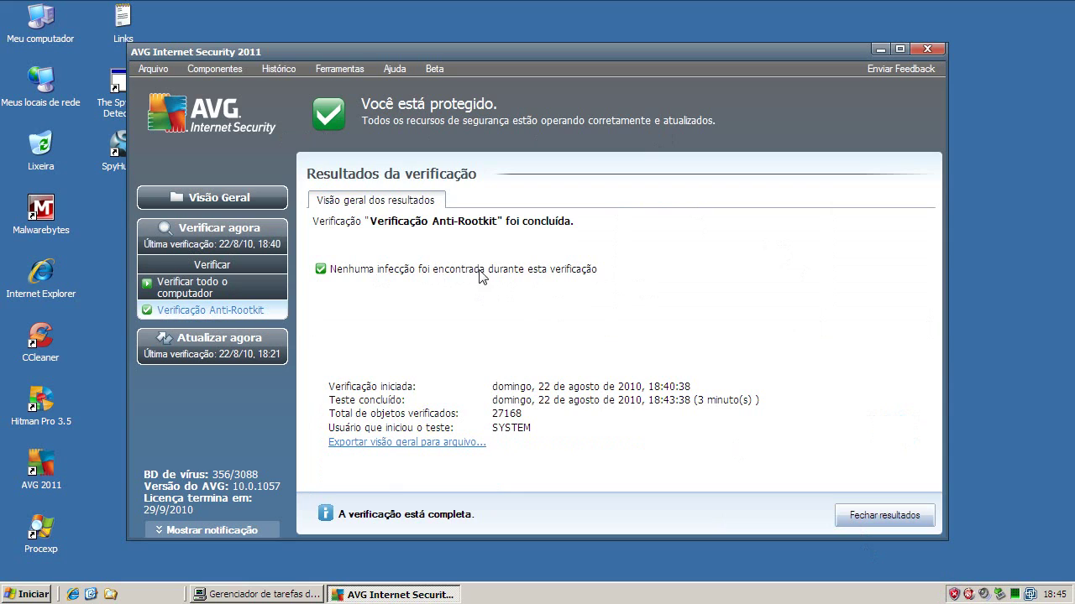
click(900, 514)
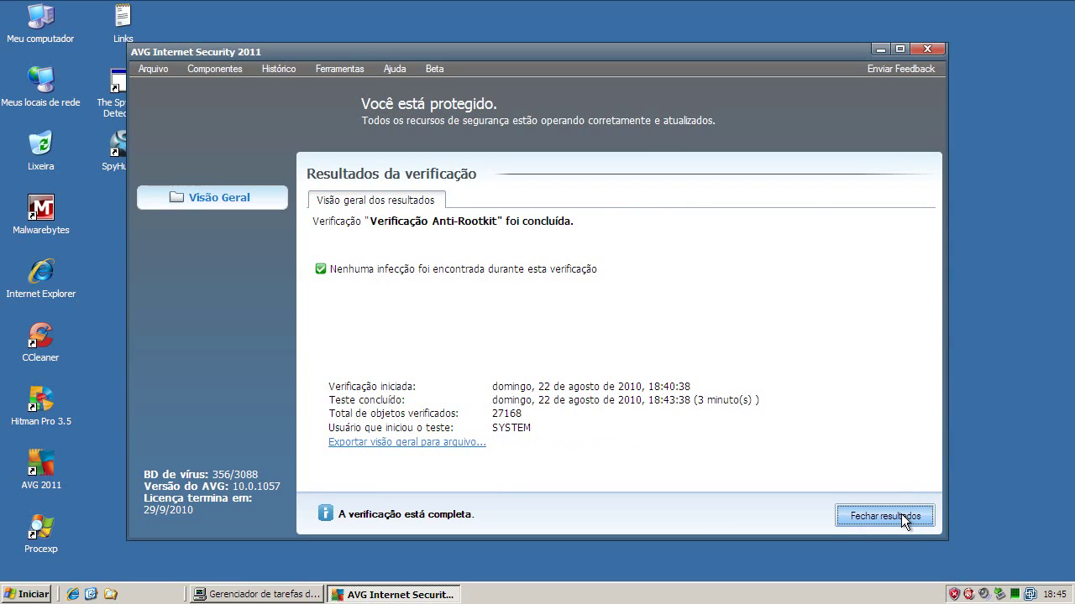
click(928, 50)
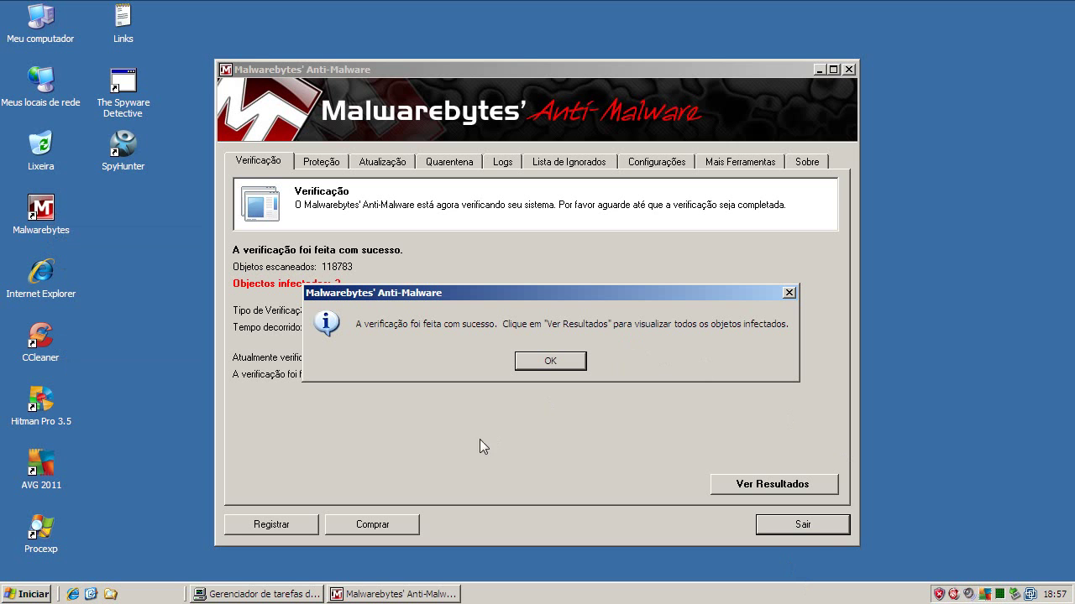
Open the Malwarebytes' Anti-Malware quick scan results and examine each detected item
click(550, 361)
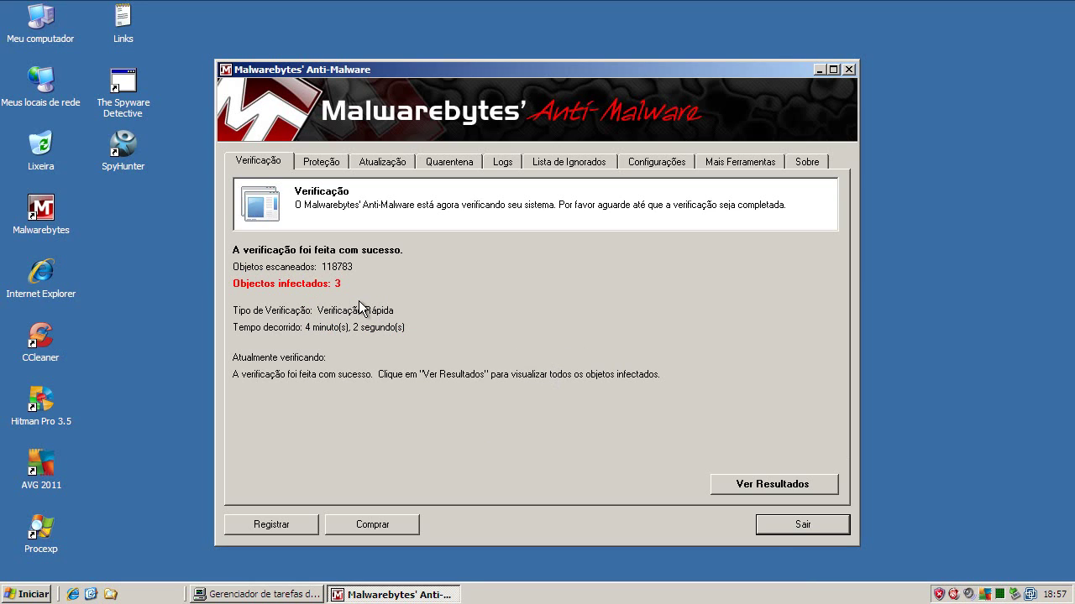
click(755, 487)
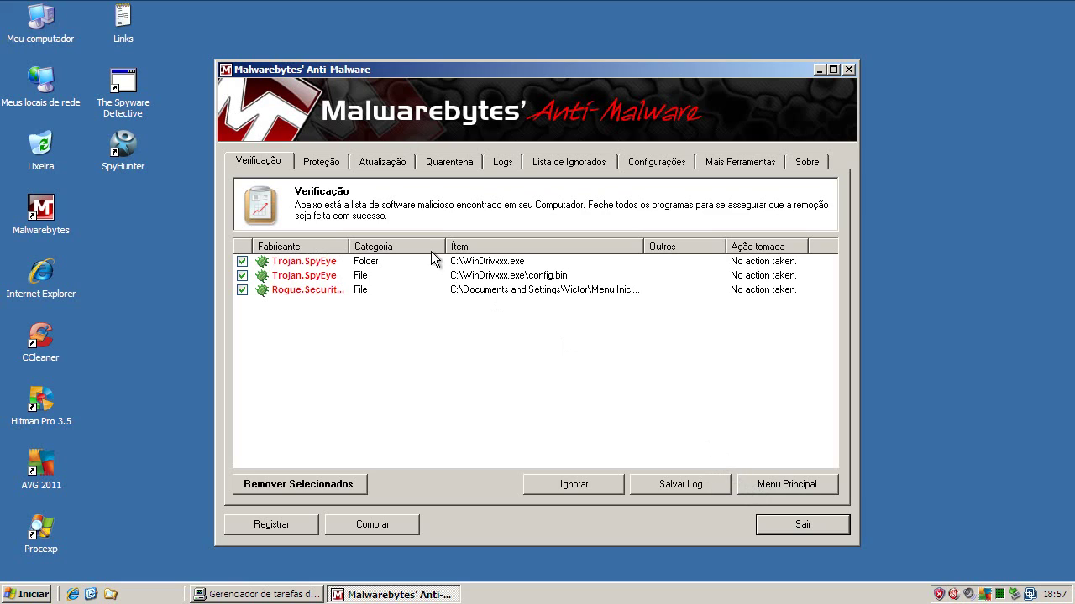
click(326, 267)
click(324, 276)
click(324, 290)
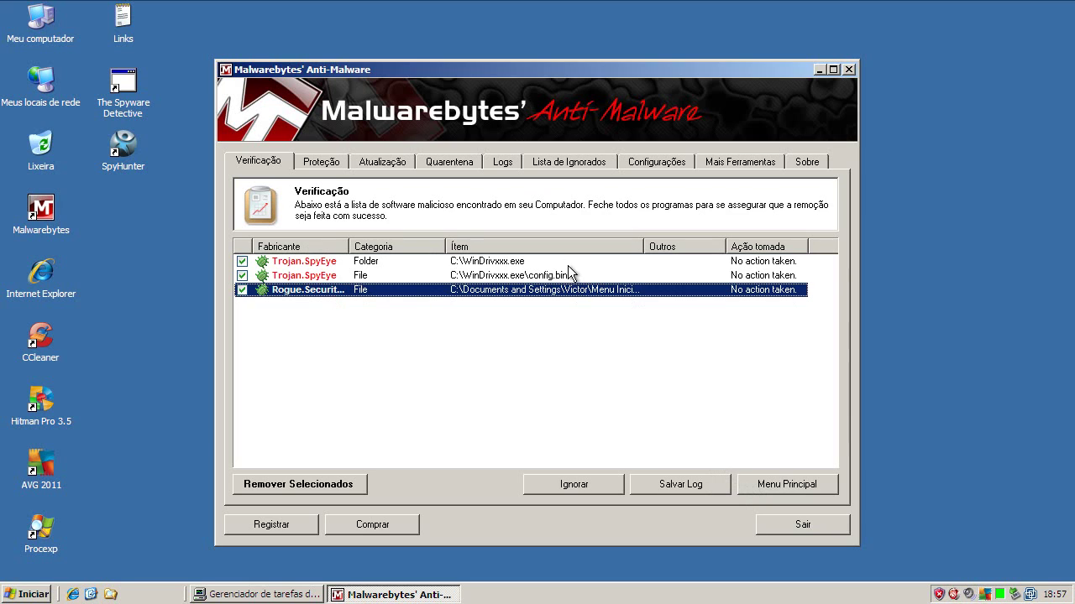
Remove all checked detections in Malwarebytes, close the log, and agree to restart the computer to complete the removal
click(346, 486)
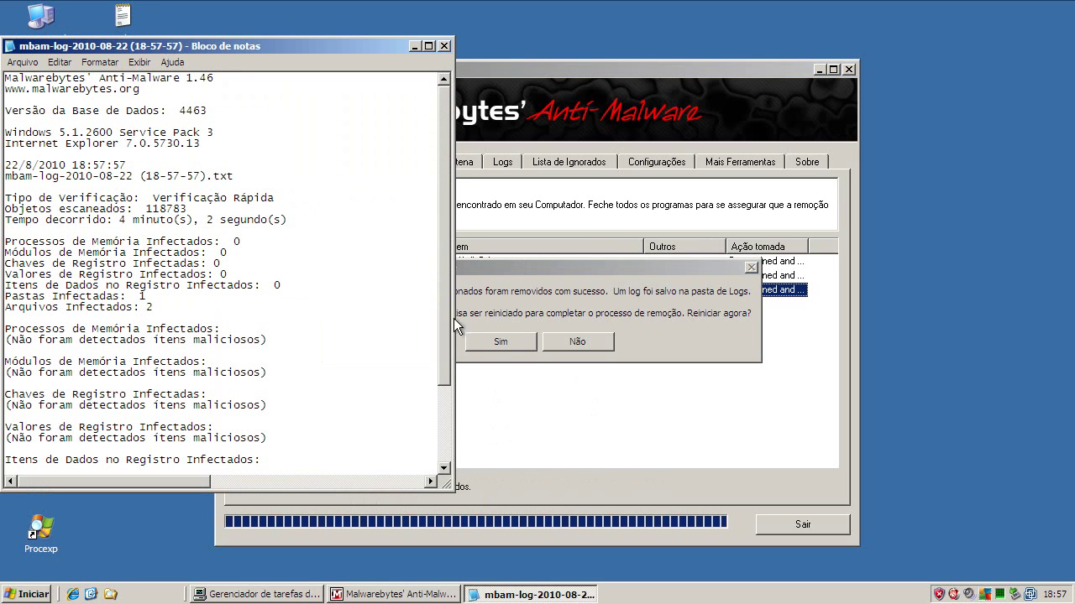
click(444, 47)
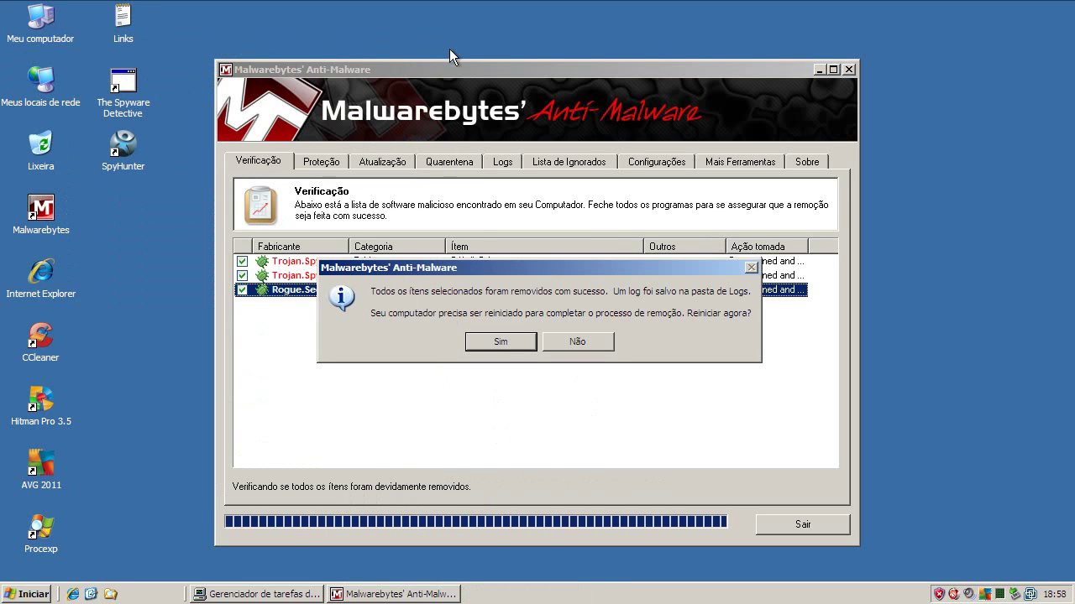
click(501, 341)
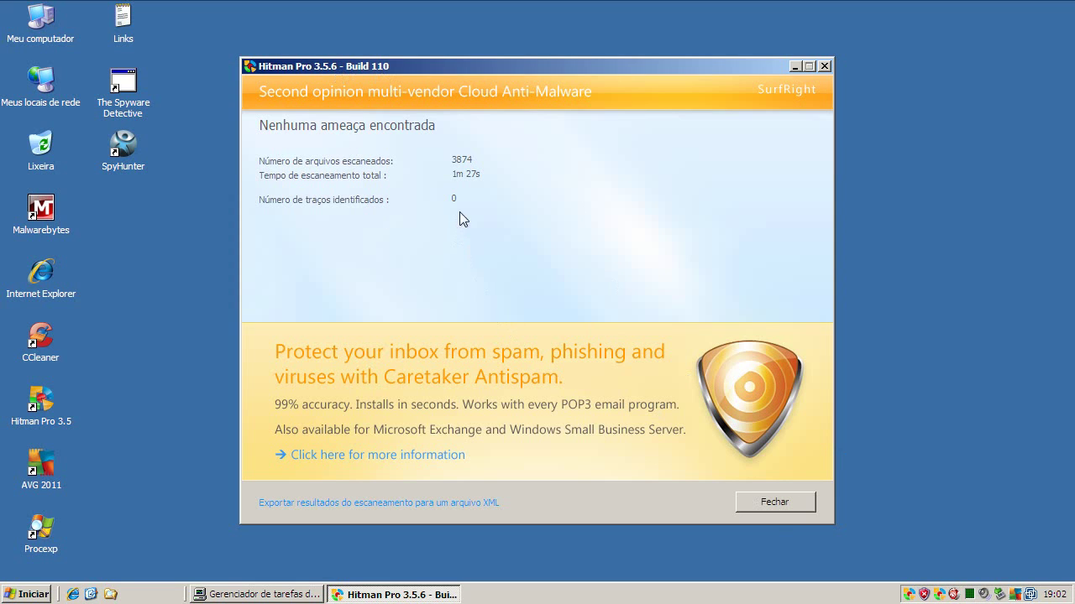
Close the Hitman Pro and Norton Power Eraser scan results without fixing anything, and dismiss AVG's license expiry notice
click(775, 506)
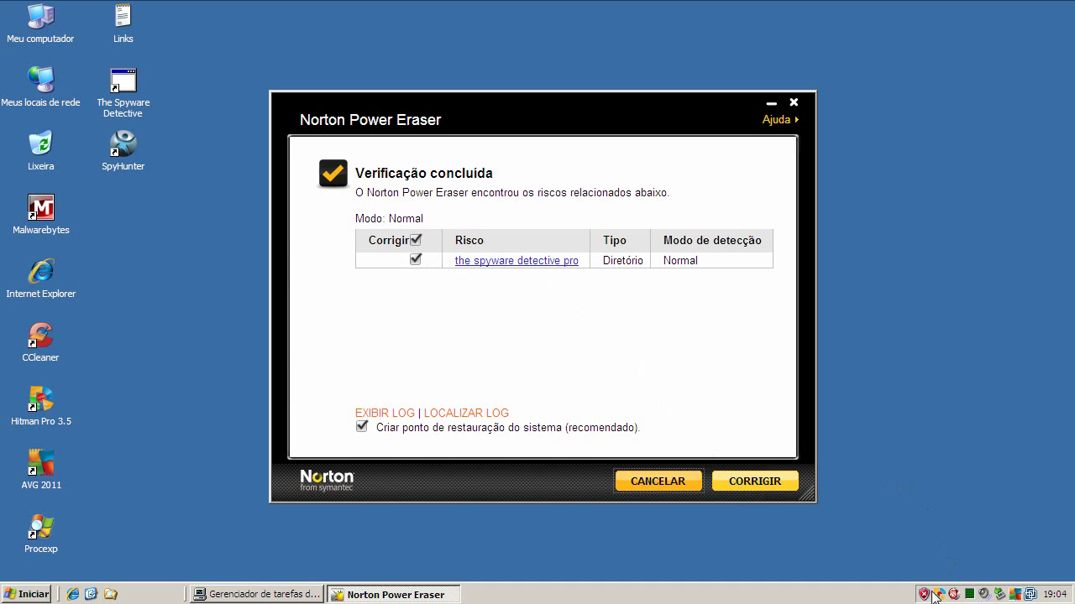
click(1016, 598)
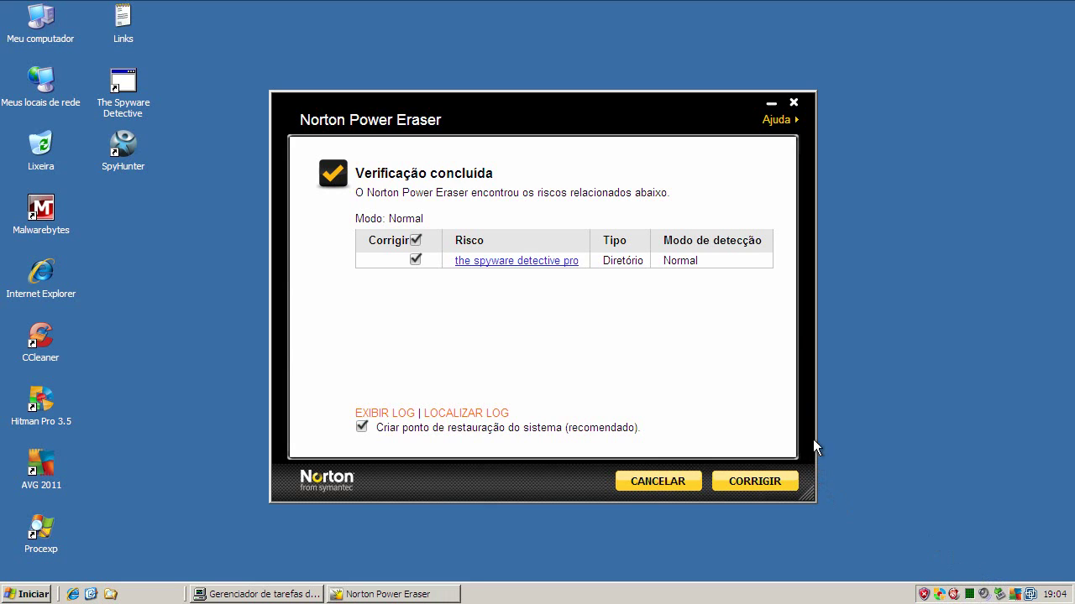
click(793, 104)
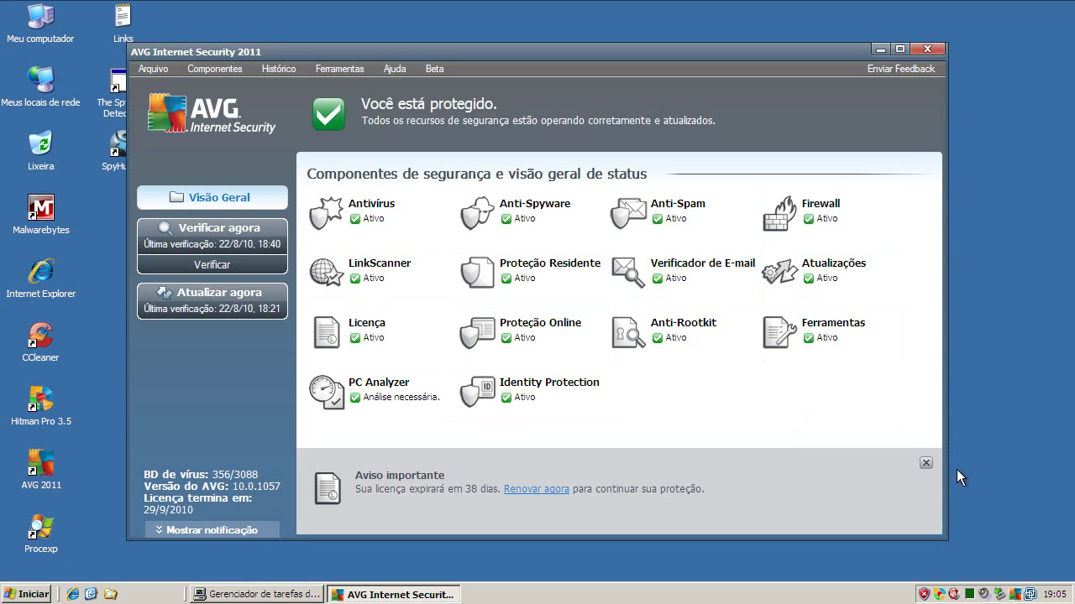
click(926, 463)
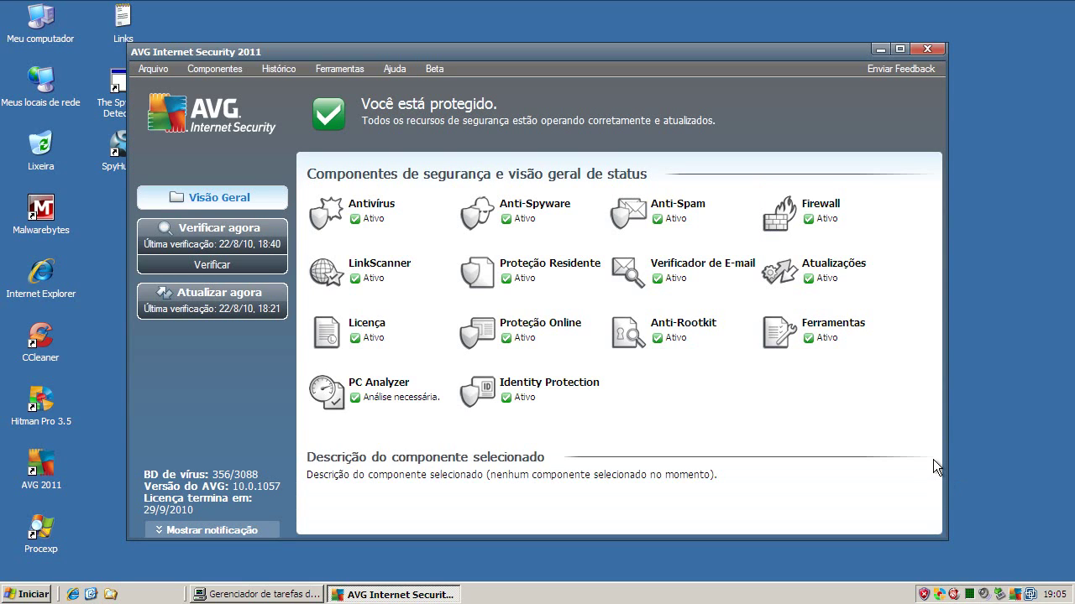